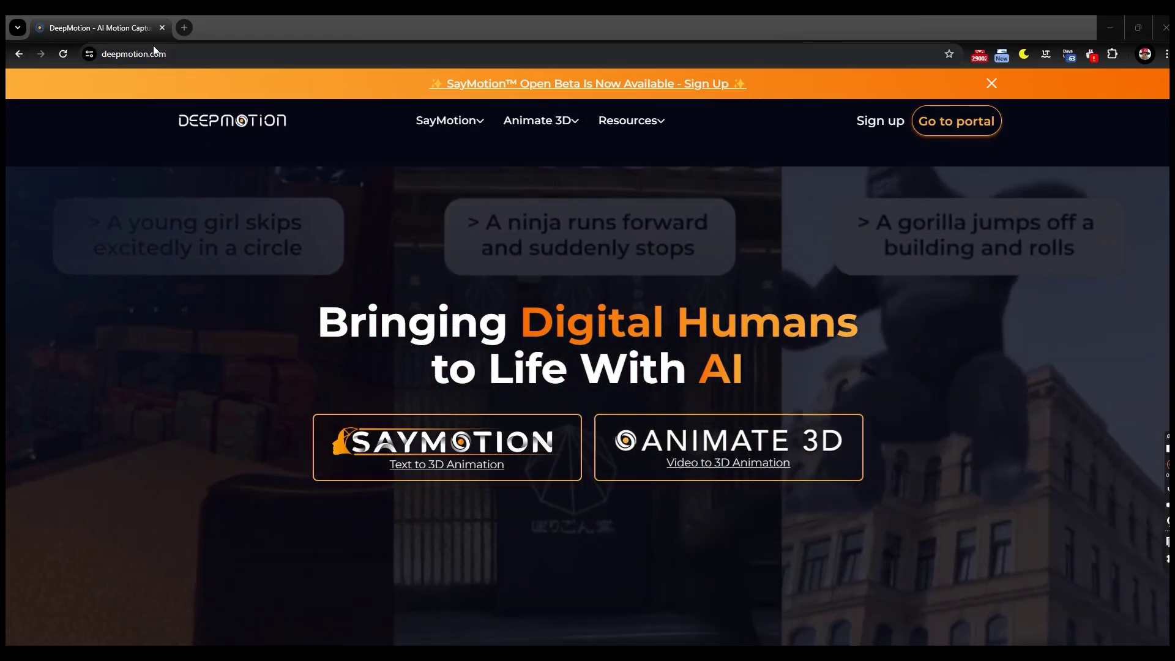
# Step: Navigate from deepmotion.com through the SayMotion page and Motion Portal to launch the SayMotion editor
pyautogui.click(153, 50)
pyautogui.click(144, 250)
pyautogui.moveTo(541, 120)
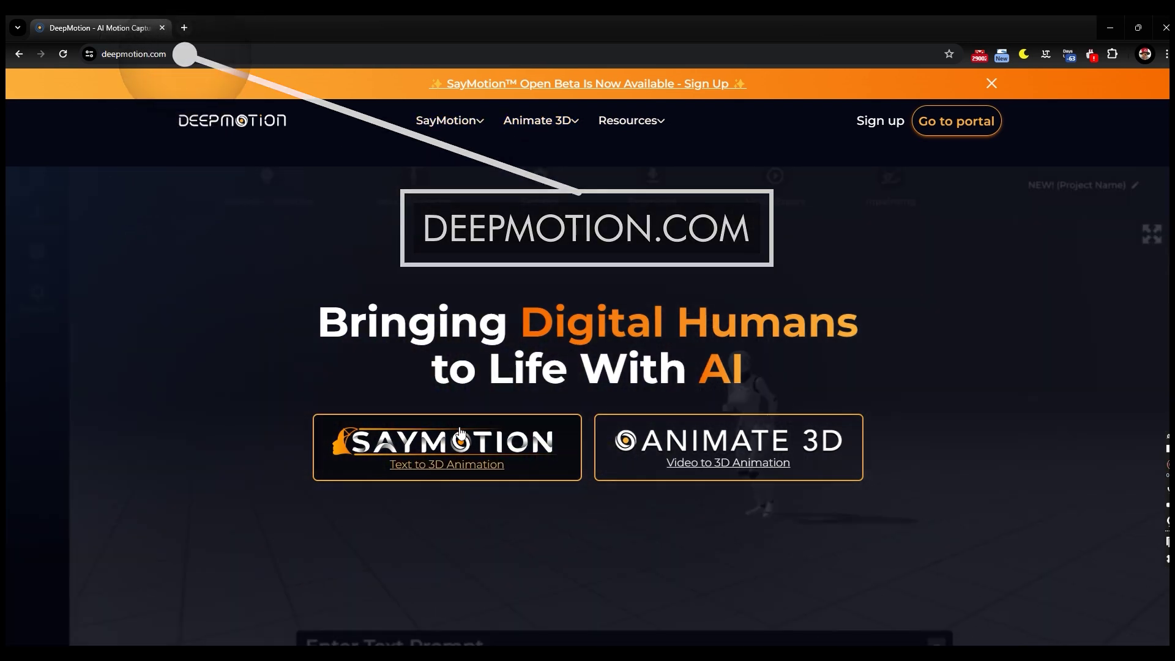
pyautogui.click(315, 475)
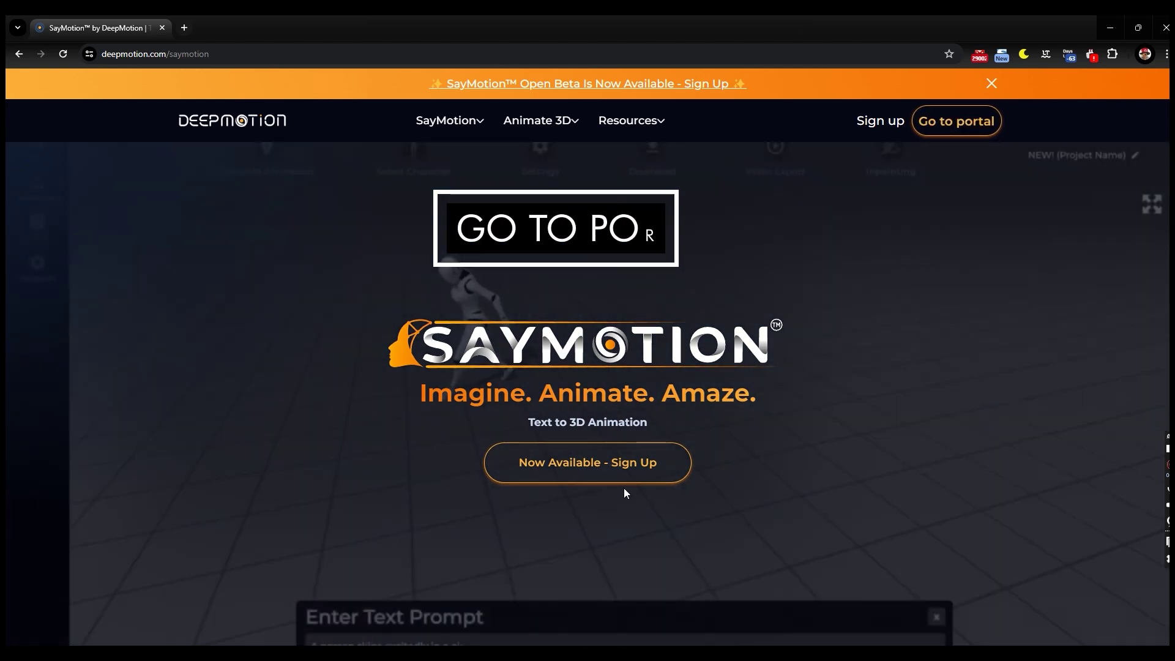
pyautogui.click(961, 127)
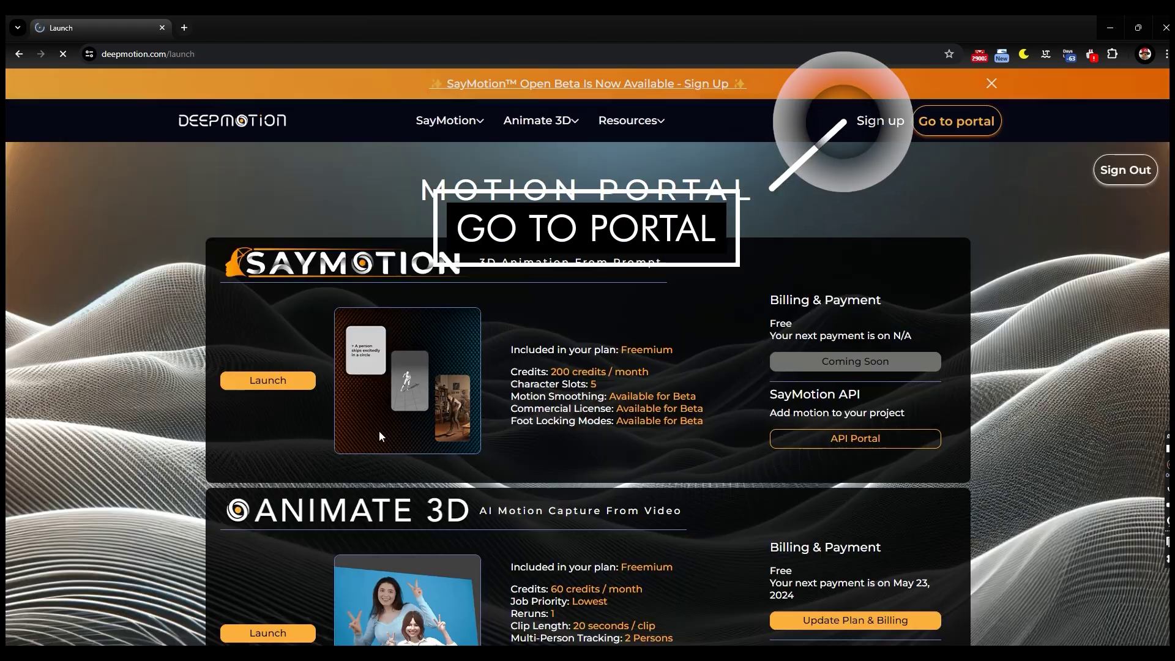
pyautogui.scroll(-3, 277, 381)
pyautogui.scroll(3, 288, 355)
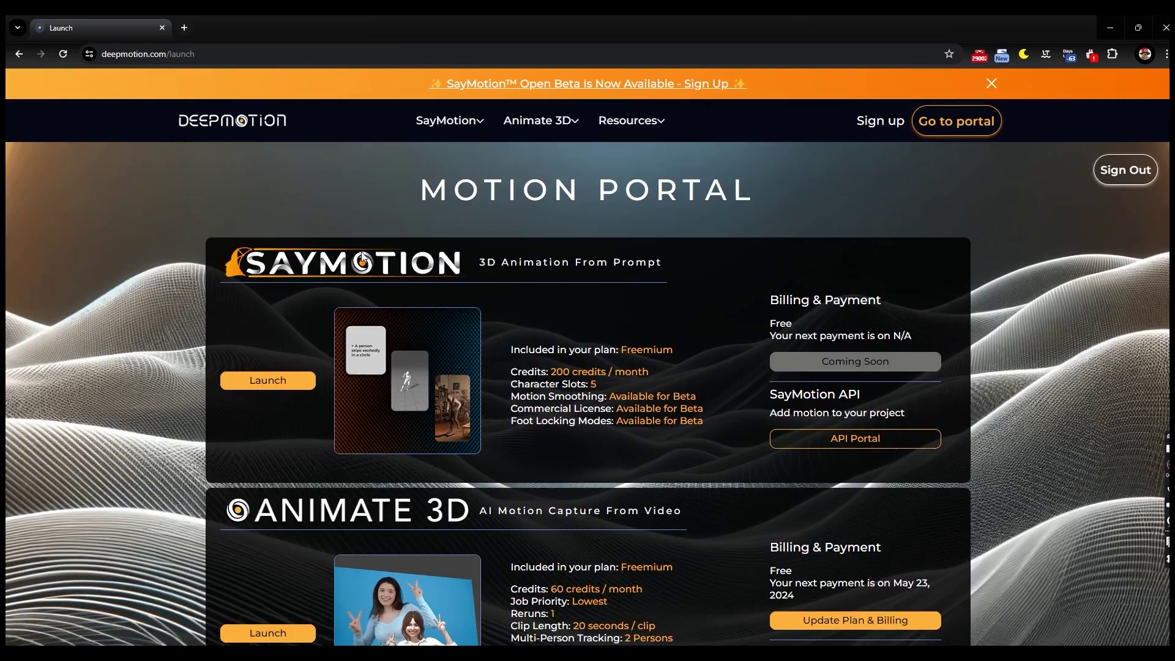
pyautogui.click(273, 381)
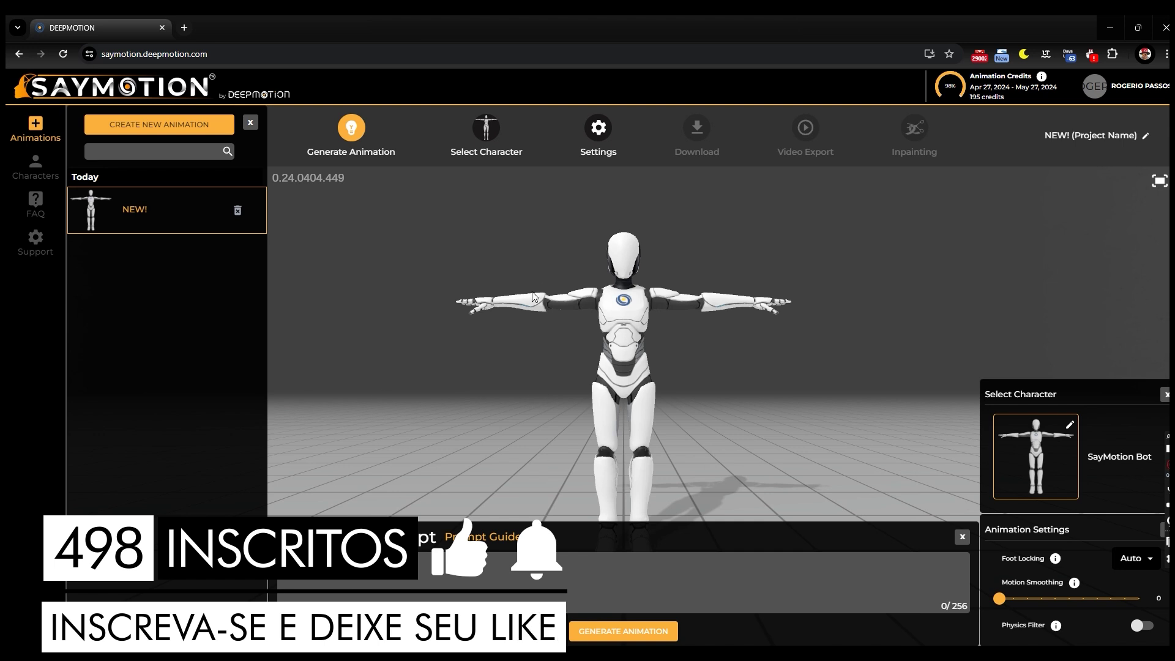
# Step: Generate an animation from the prompt 'A person walk in circle' and preview Variant 2
pyautogui.scroll(-3, 548, 283)
pyautogui.write('A person')
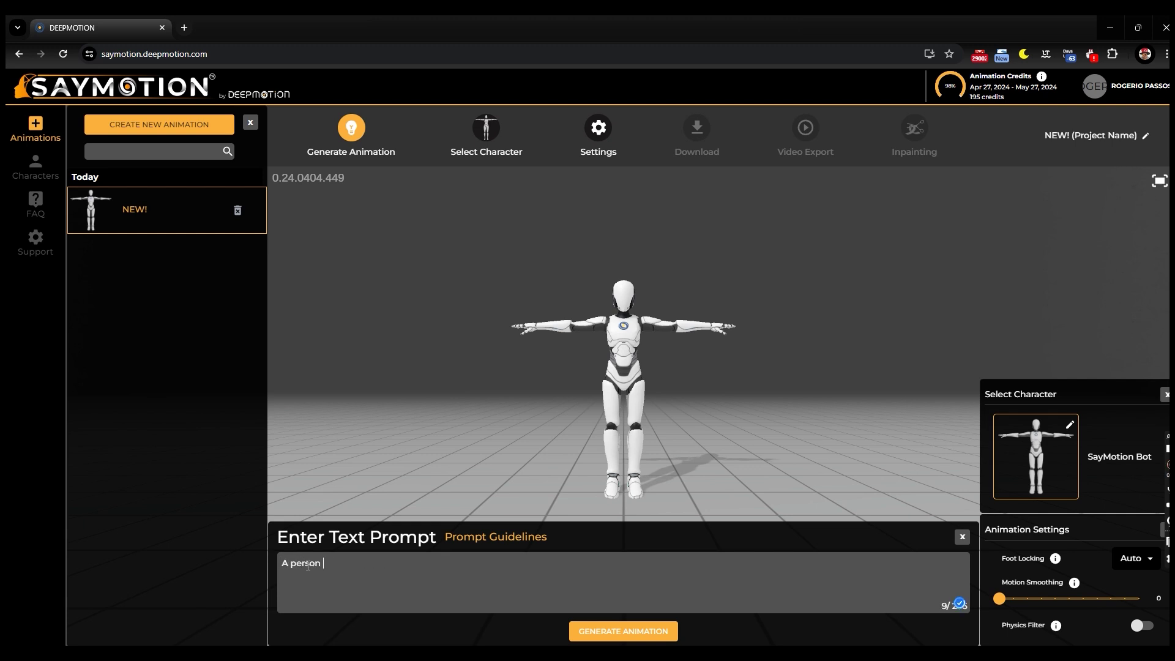
pyautogui.write('walk in circle')
pyautogui.click(623, 631)
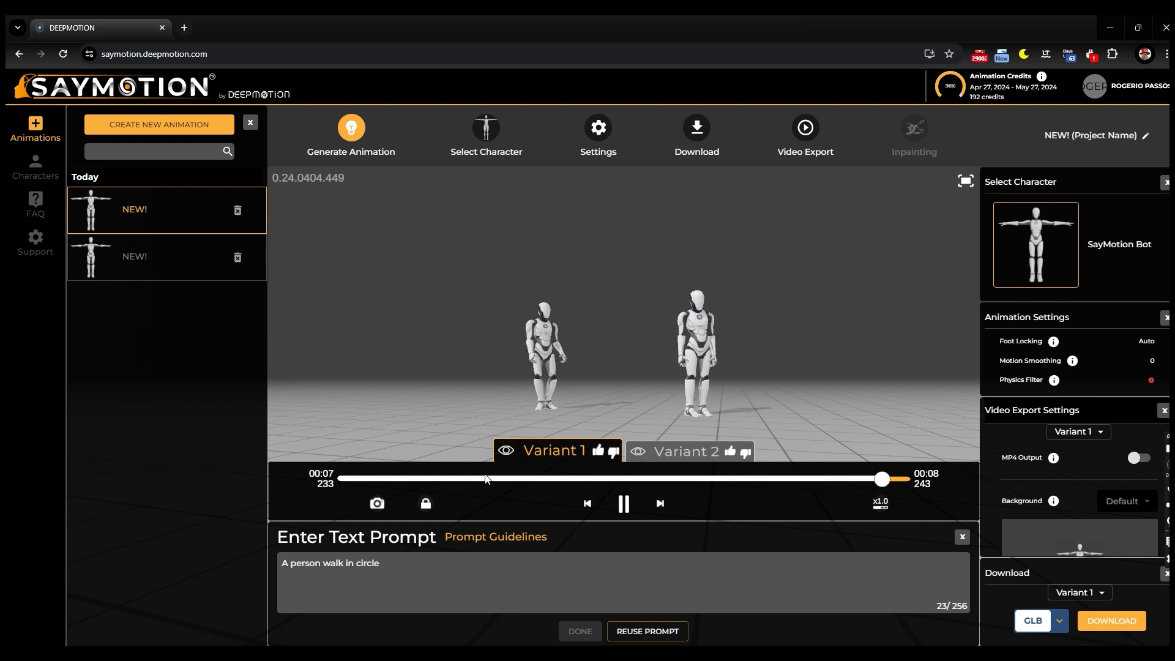
pyautogui.click(696, 452)
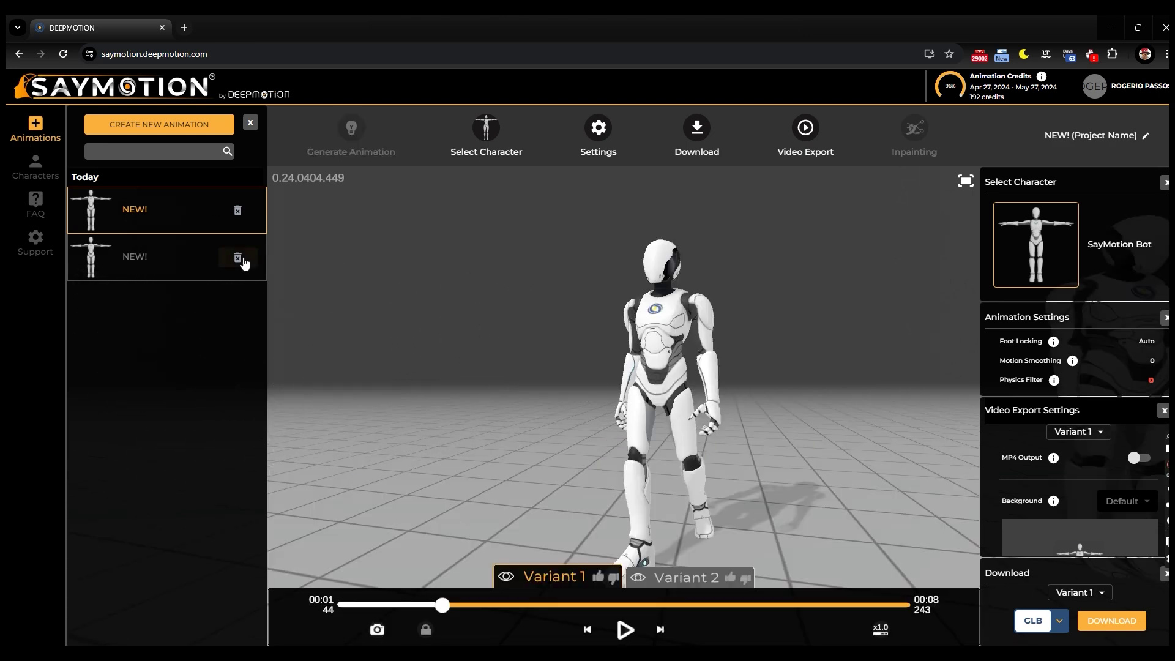
# Step: Delete the extra NEW! animation entry and rename the project to Girl
pyautogui.click(238, 259)
pyautogui.click(763, 451)
pyautogui.click(1145, 137)
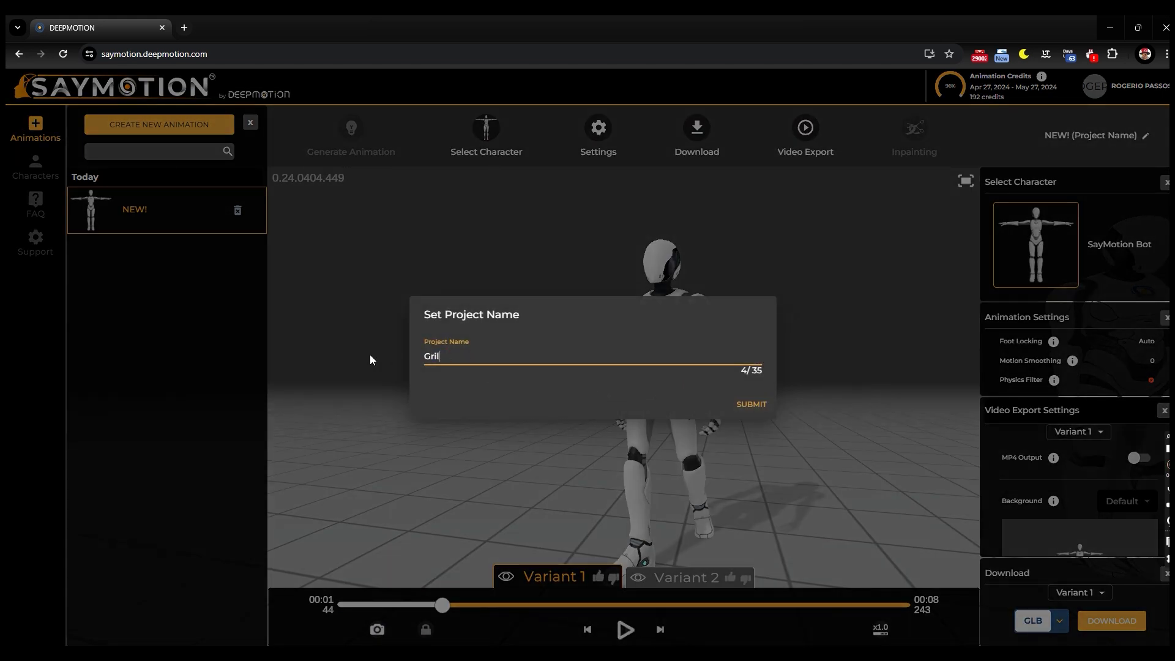
pyautogui.click(738, 409)
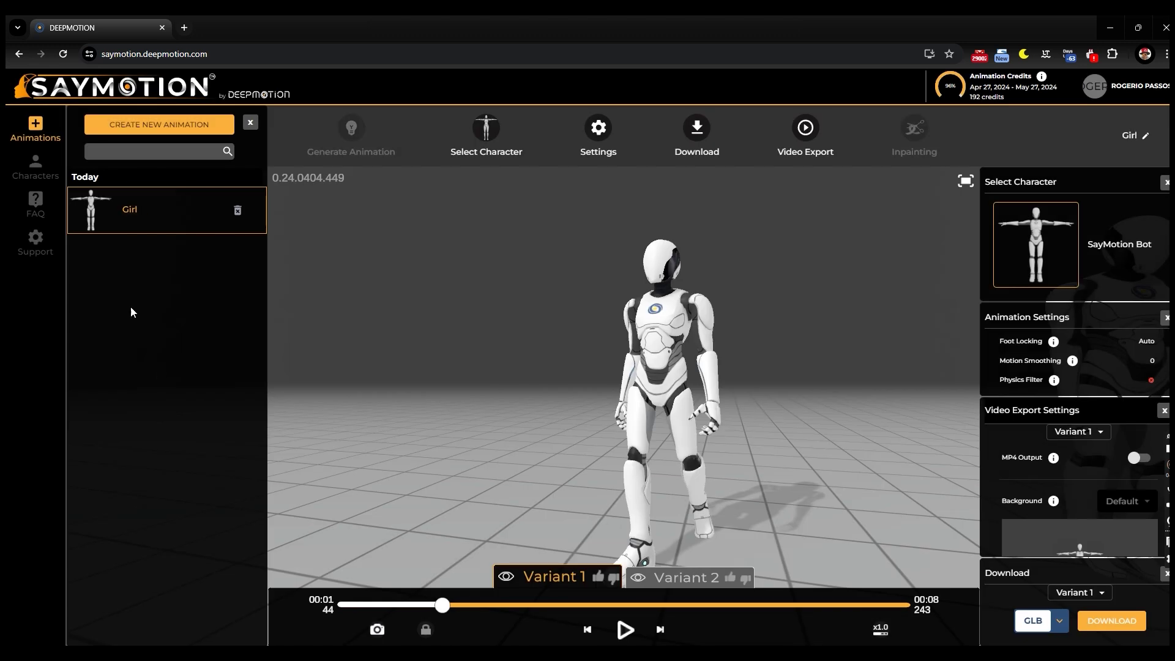
# Step: Start creating a new character under Stylized Avatars in the Characters panel
pyautogui.click(345, 139)
pyautogui.click(28, 173)
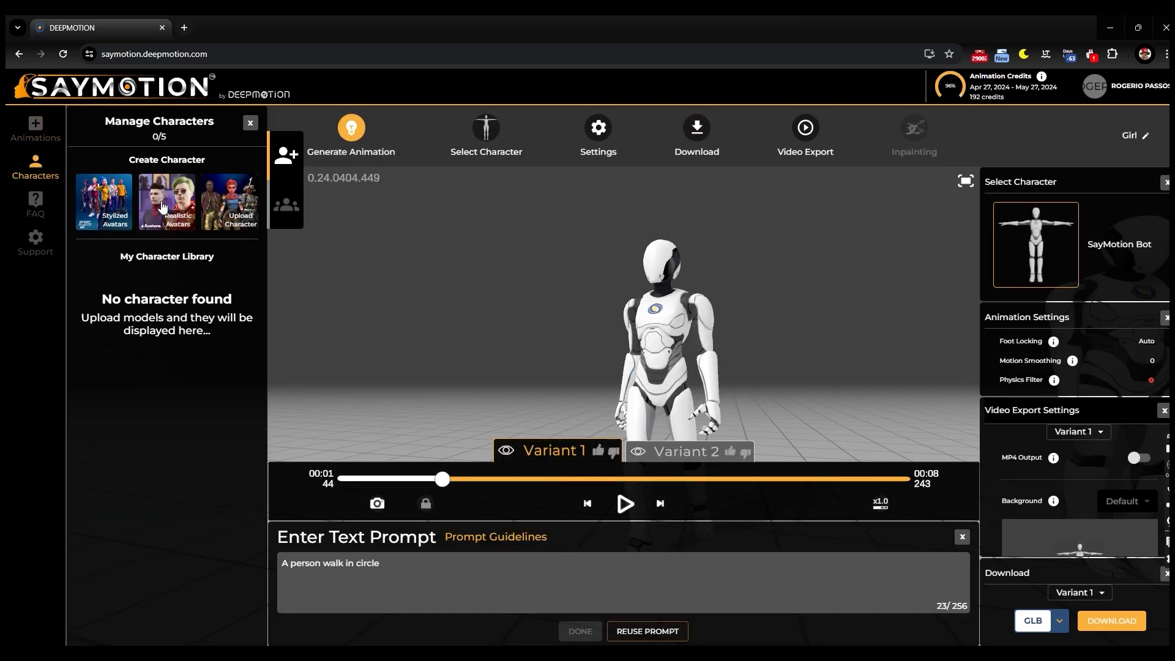
pyautogui.click(105, 198)
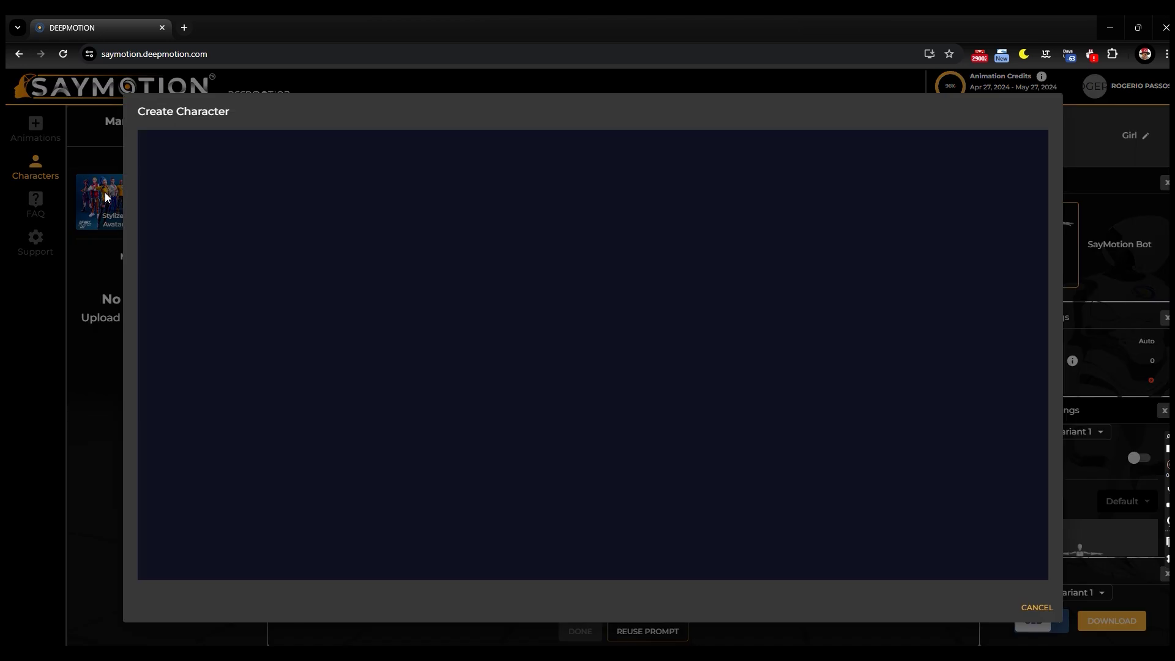
# Step: Choose a female avatar body with darker skin, the first face shape and long hair
pyautogui.click(939, 382)
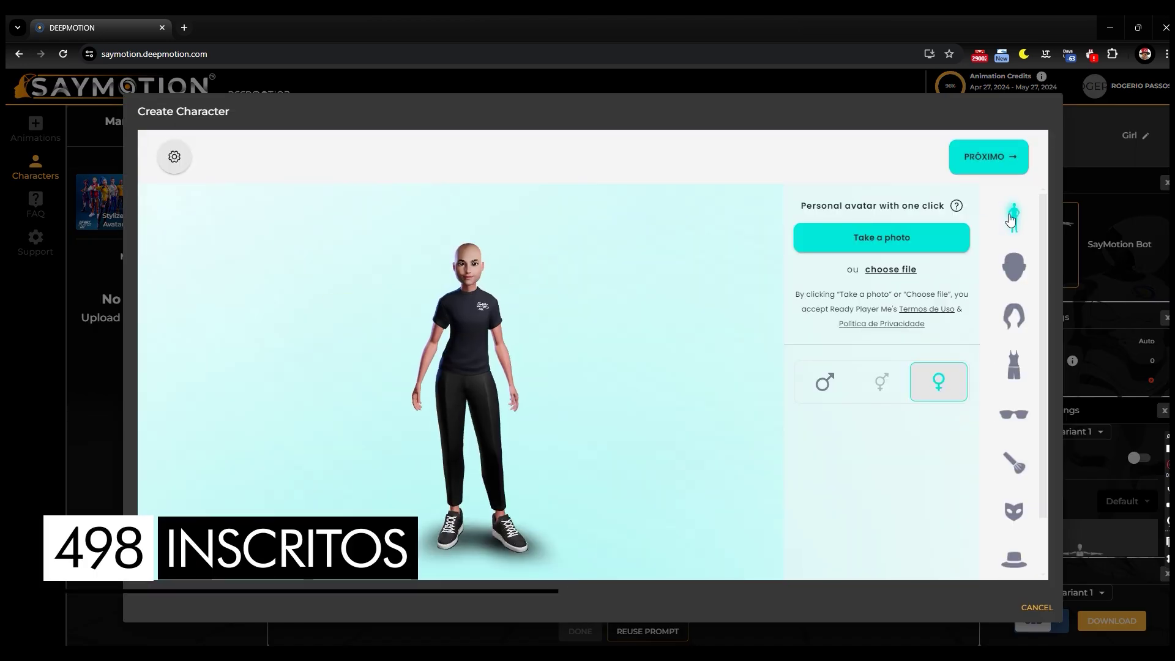
pyautogui.click(1006, 276)
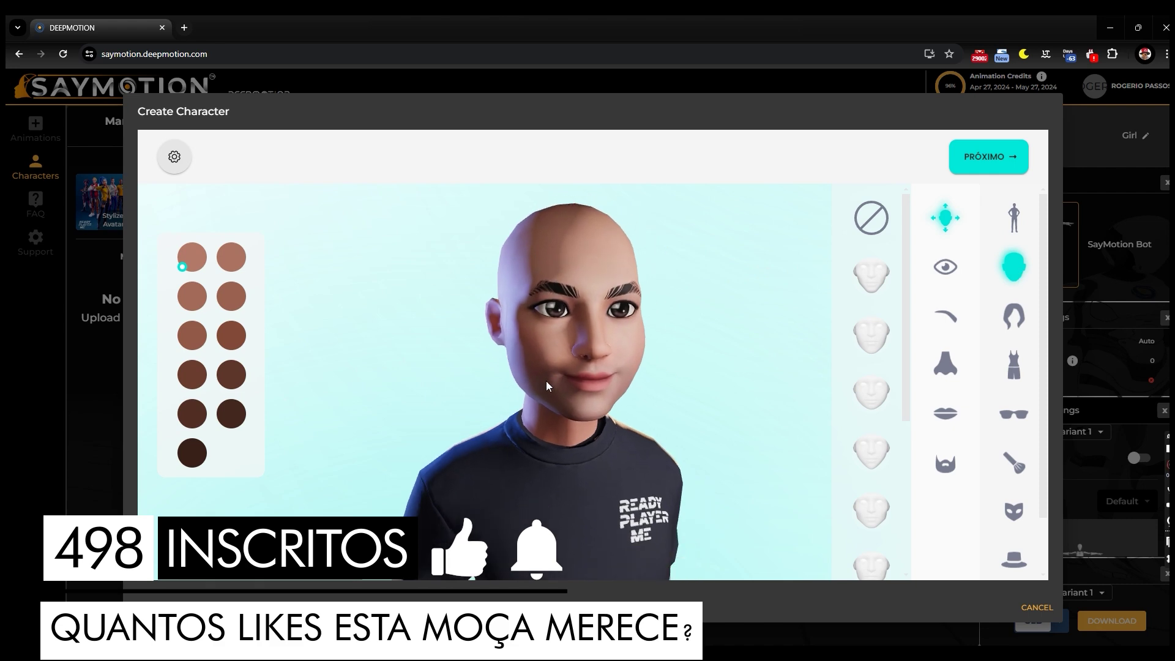
pyautogui.click(228, 298)
pyautogui.click(869, 285)
pyautogui.scroll(-1, 873, 321)
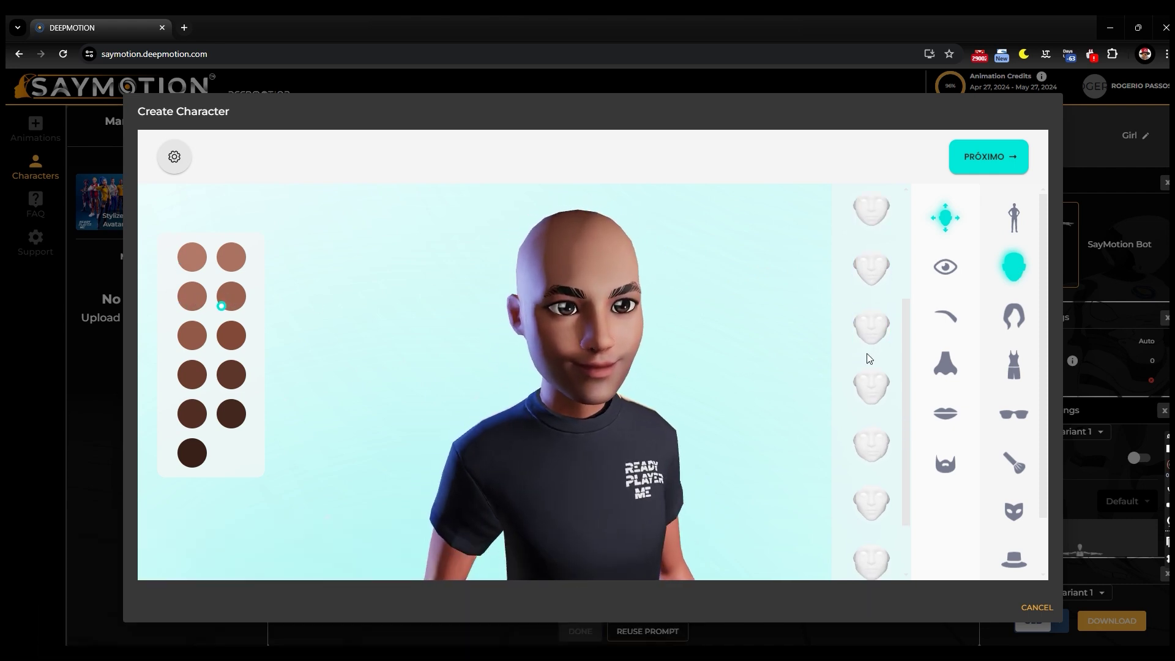
pyautogui.click(1013, 316)
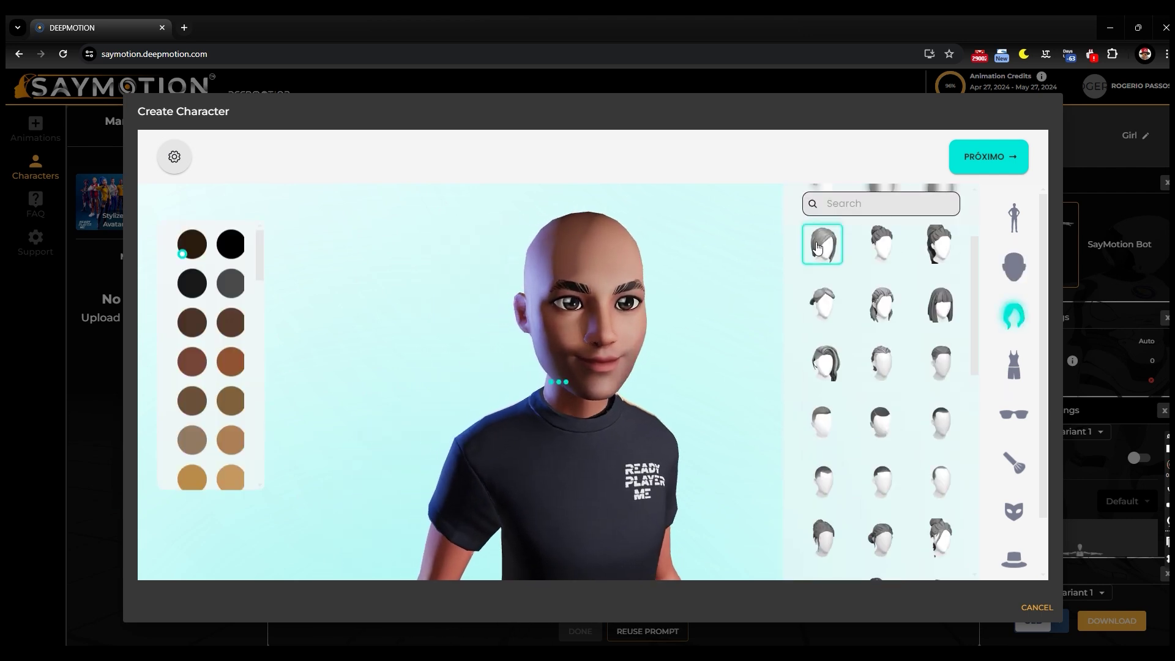
pyautogui.click(818, 247)
pyautogui.click(882, 306)
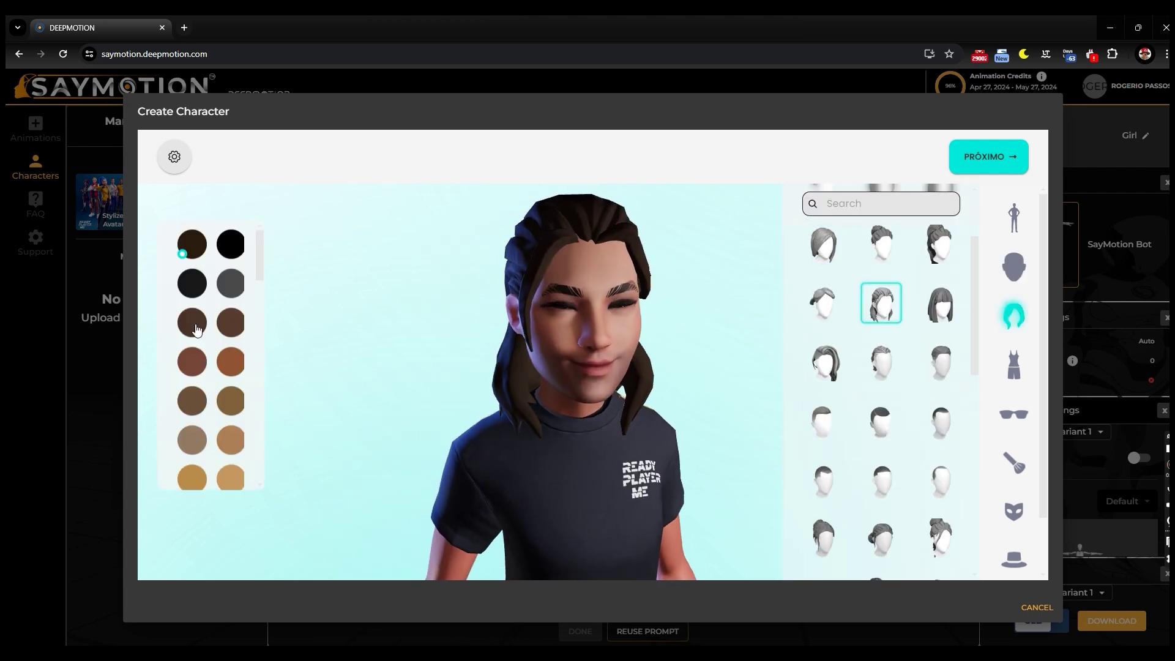
pyautogui.scroll(-2, 224, 380)
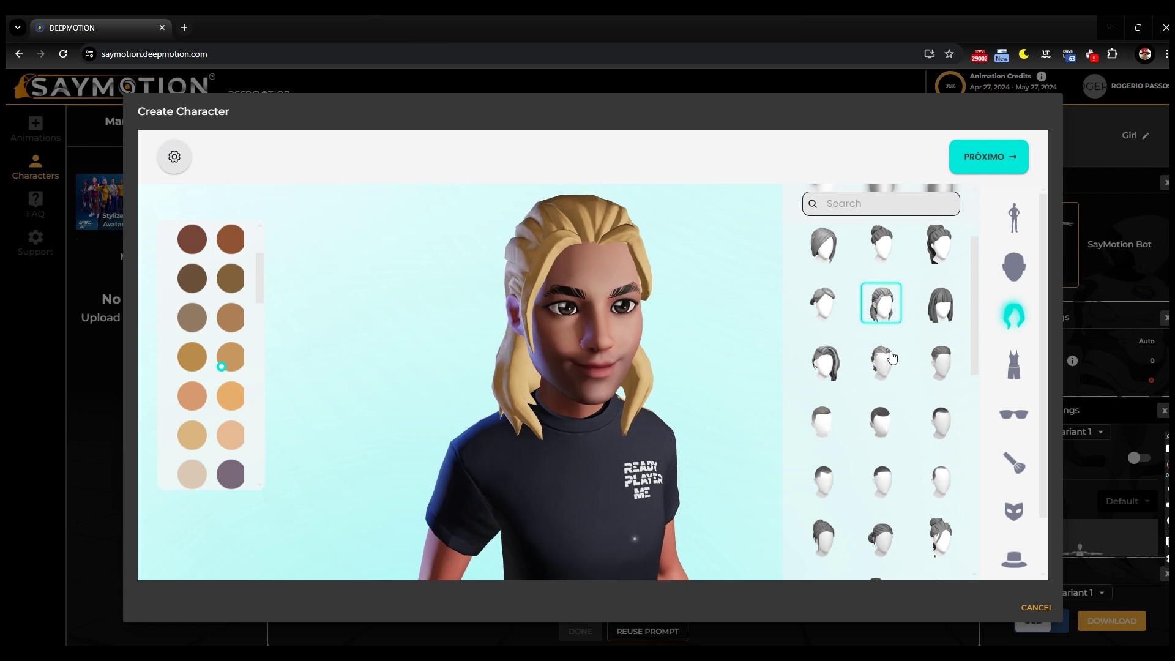
# Step: Dress the avatar in the red leather coat and pick new eye, eyebrow and makeup options
pyautogui.click(1013, 368)
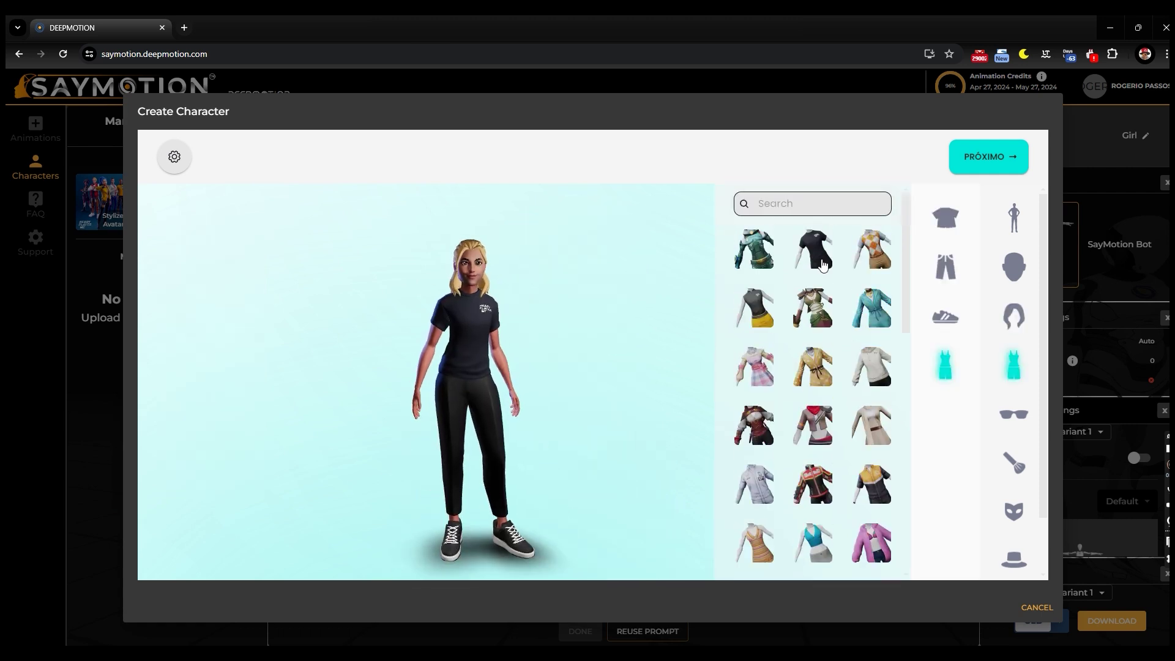
pyautogui.scroll(-3, 793, 483)
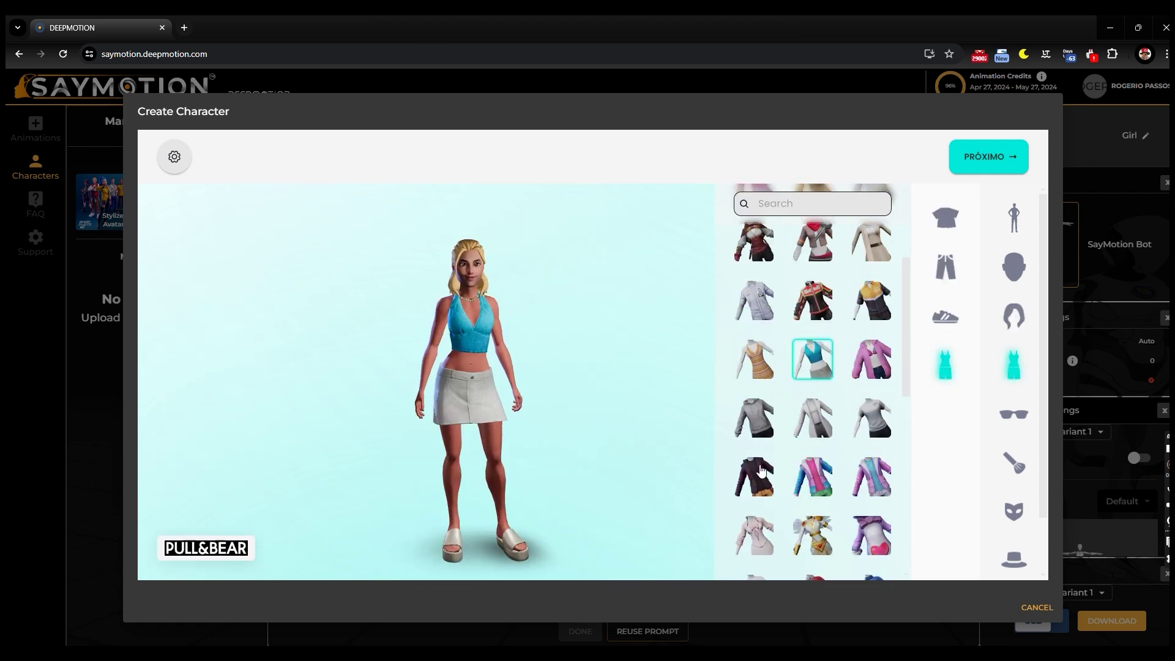
pyautogui.scroll(-5, 774, 423)
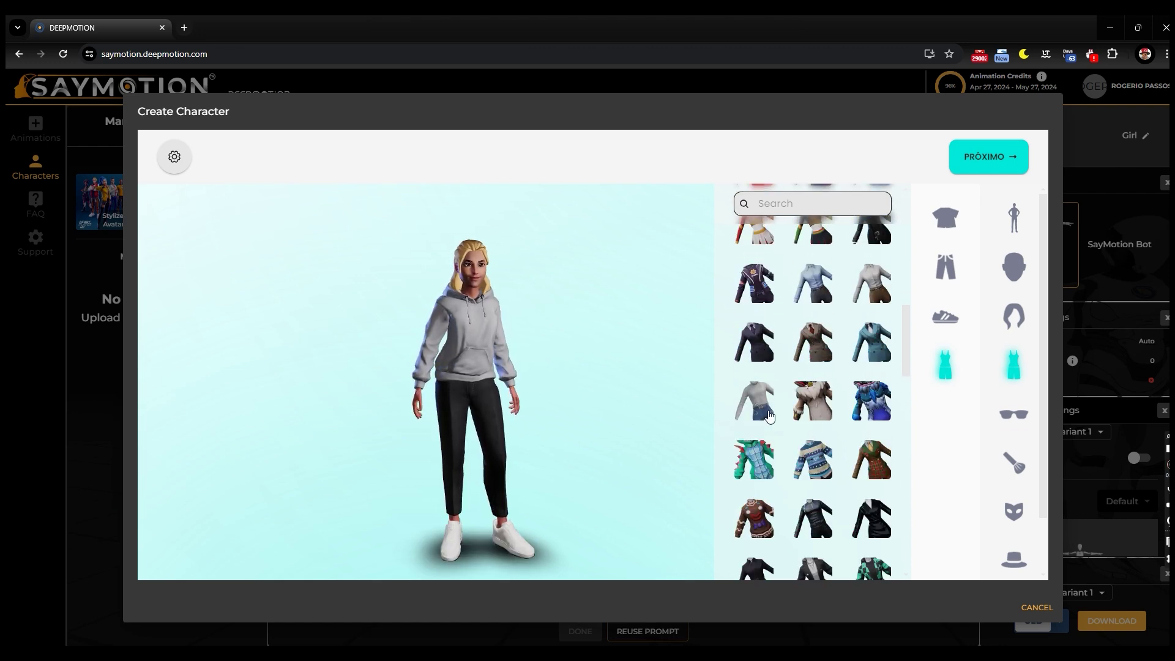
pyautogui.scroll(-2, 757, 343)
pyautogui.click(754, 427)
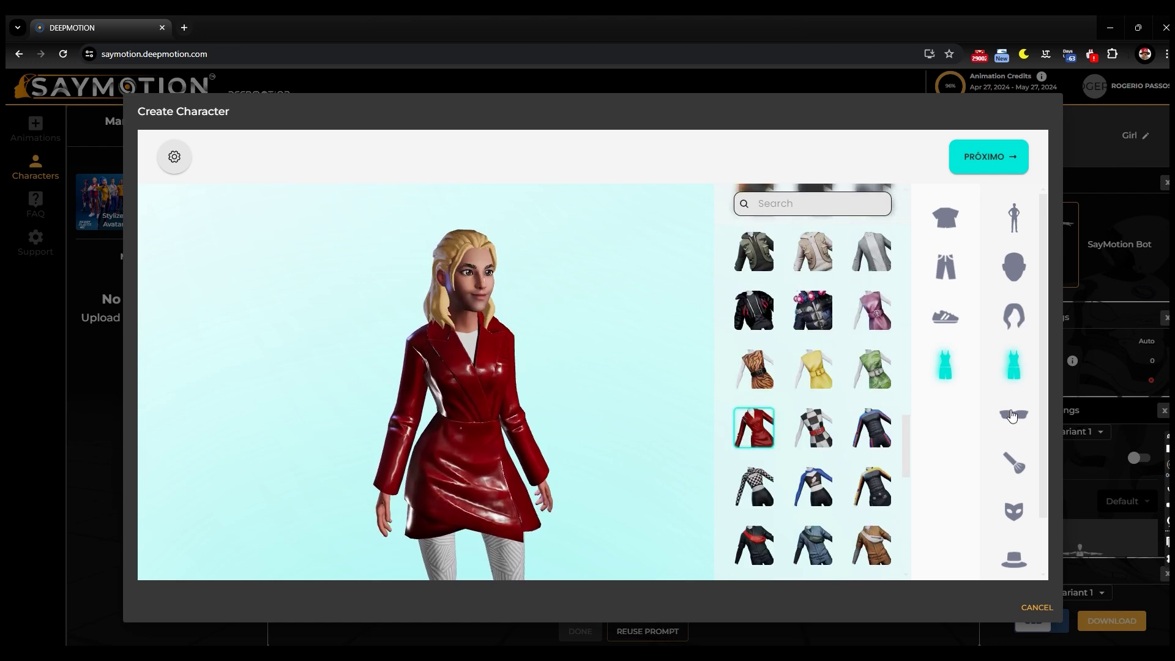
pyautogui.click(1012, 416)
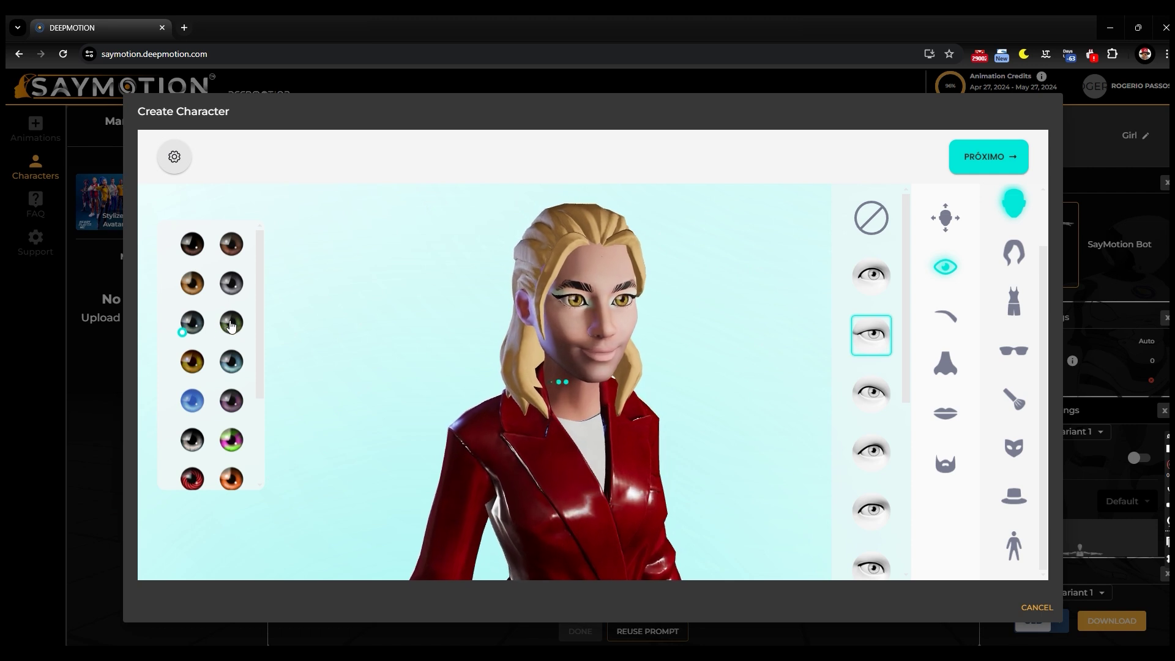
pyautogui.click(879, 402)
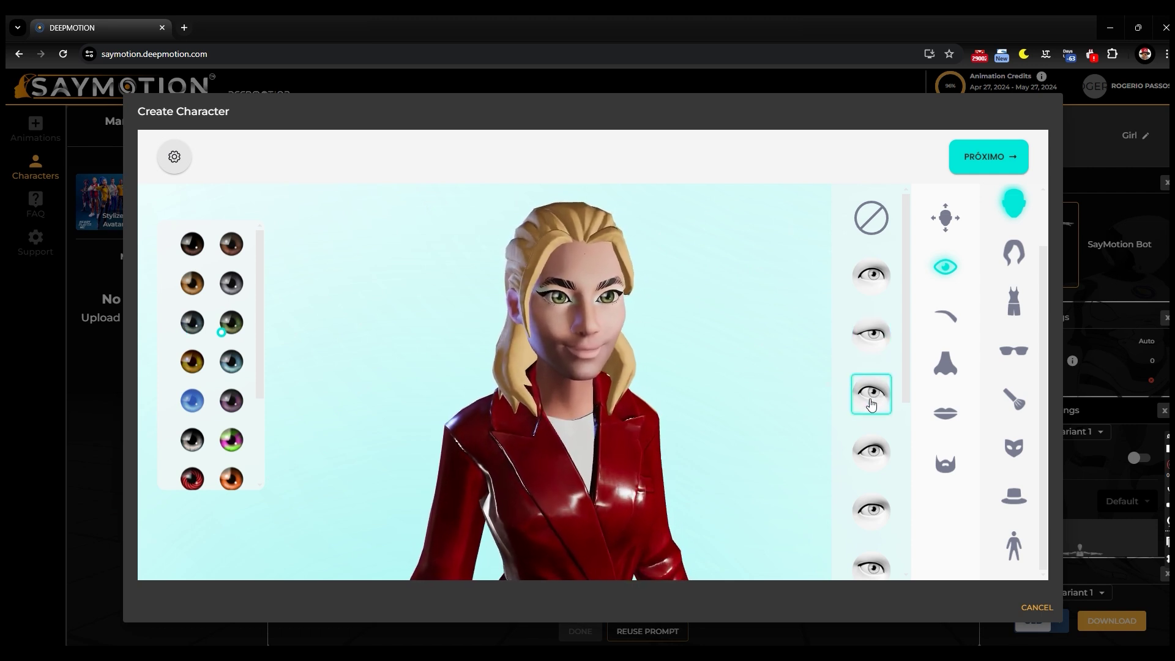
pyautogui.click(945, 316)
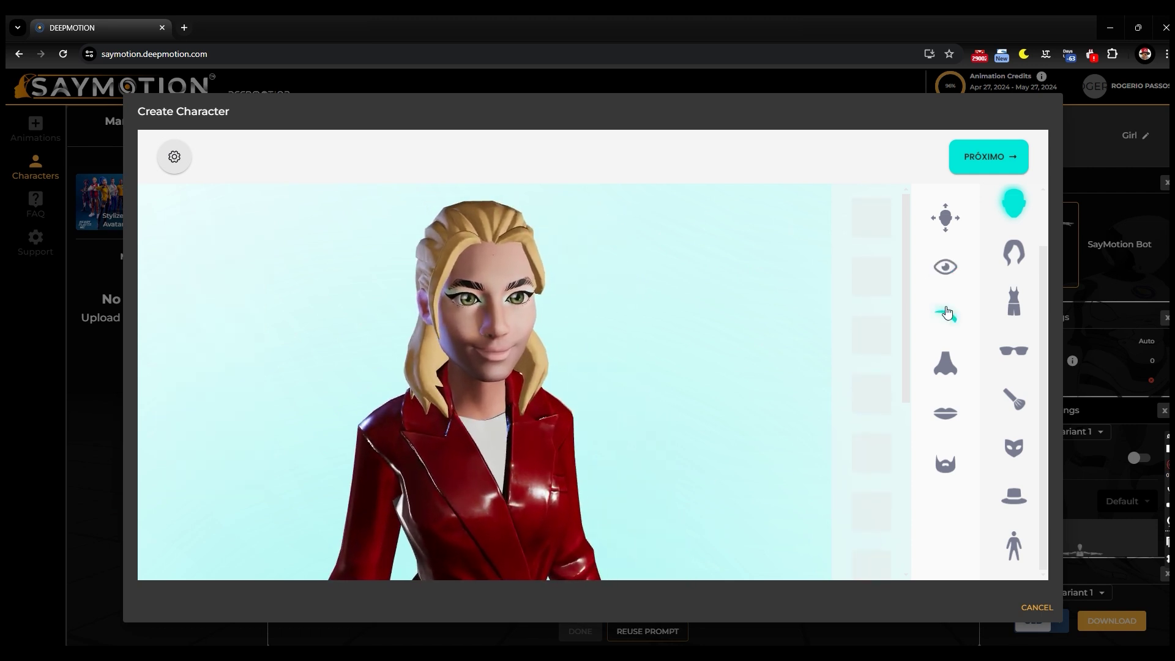
pyautogui.click(867, 335)
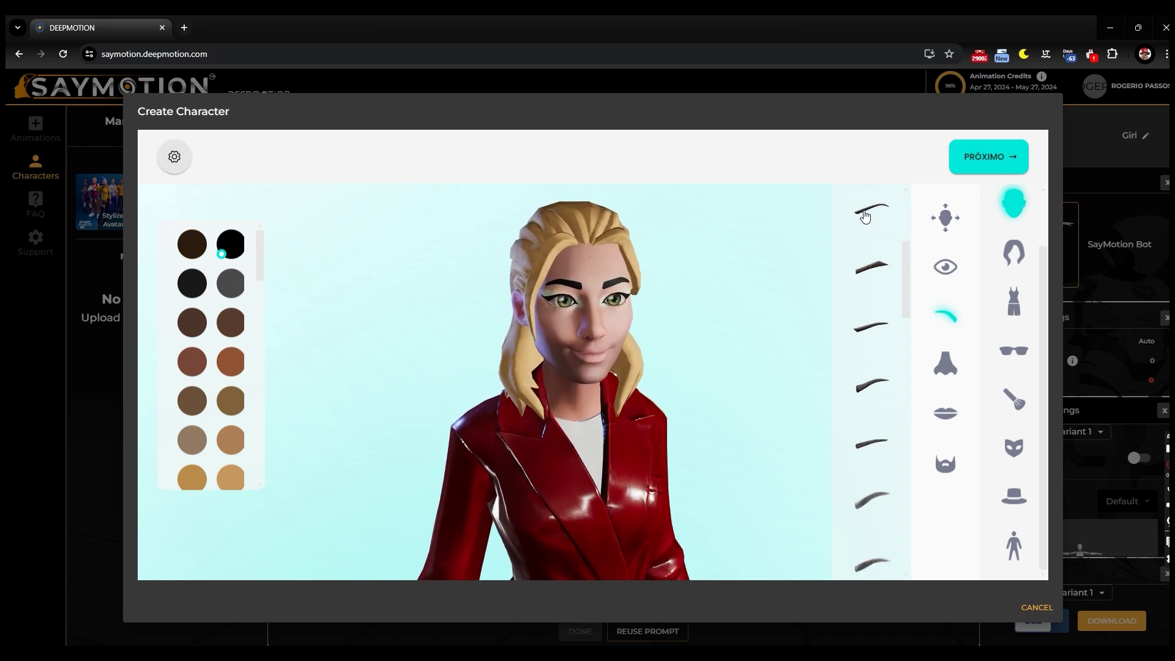
pyautogui.click(1014, 399)
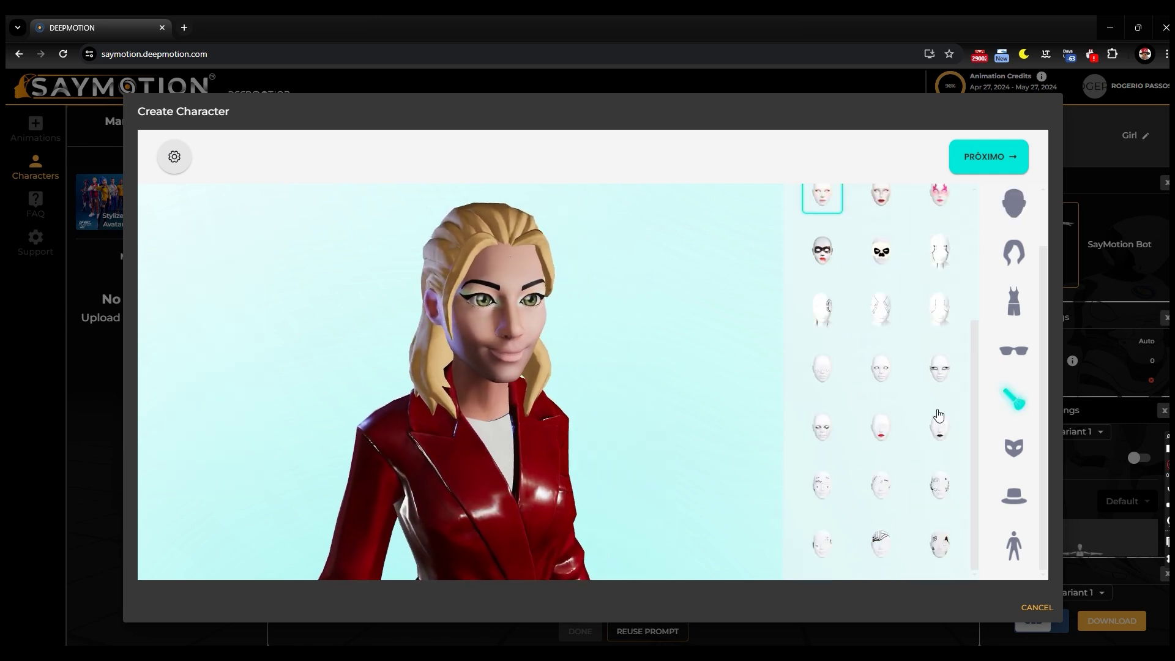
# Step: Name the finished character GirlYoutube and save it to the character library
pyautogui.click(988, 157)
pyautogui.moveTo(553, 355); pyautogui.dragTo(381, 359)
pyautogui.press('BackSpace')
pyautogui.write('GirlYoutube')
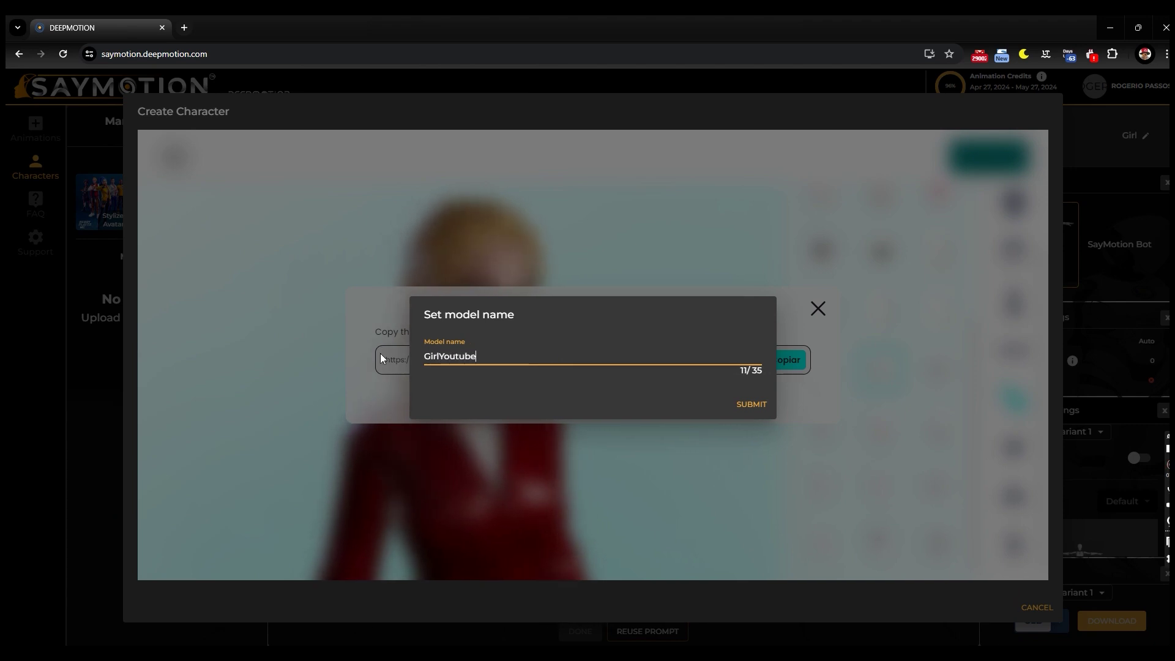
pyautogui.press('Return')
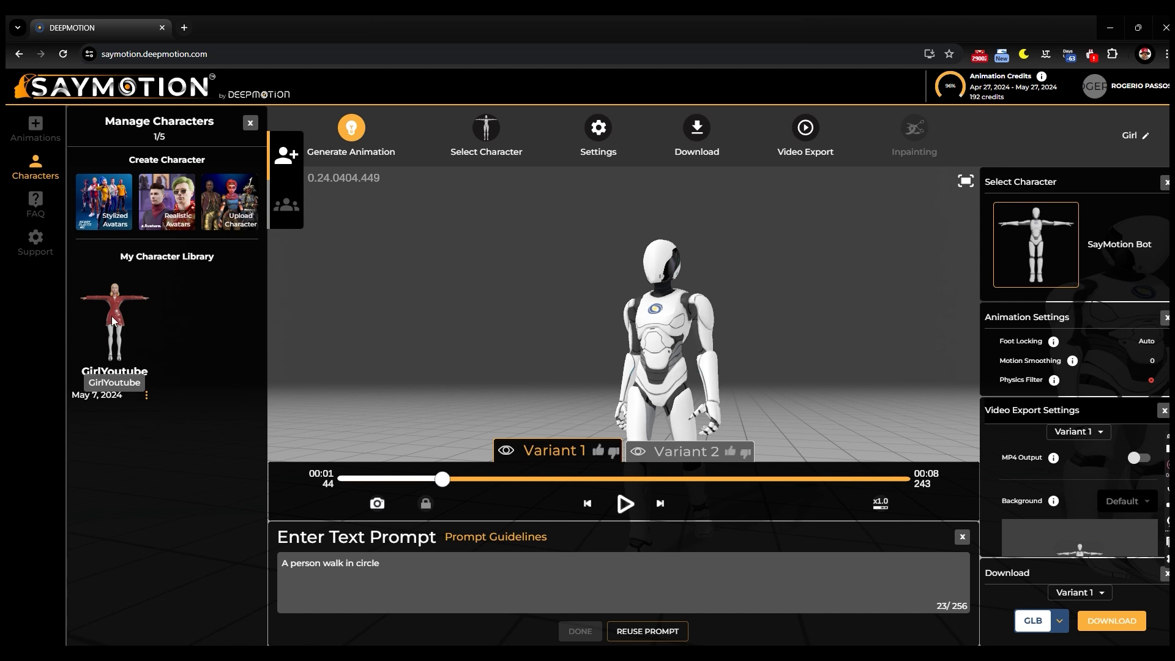
# Step: Switch between editor panels and return to prompt editing with the bot in T-pose
pyautogui.click(487, 139)
pyautogui.click(363, 138)
pyautogui.click(487, 140)
pyautogui.click(486, 140)
pyautogui.click(1035, 200)
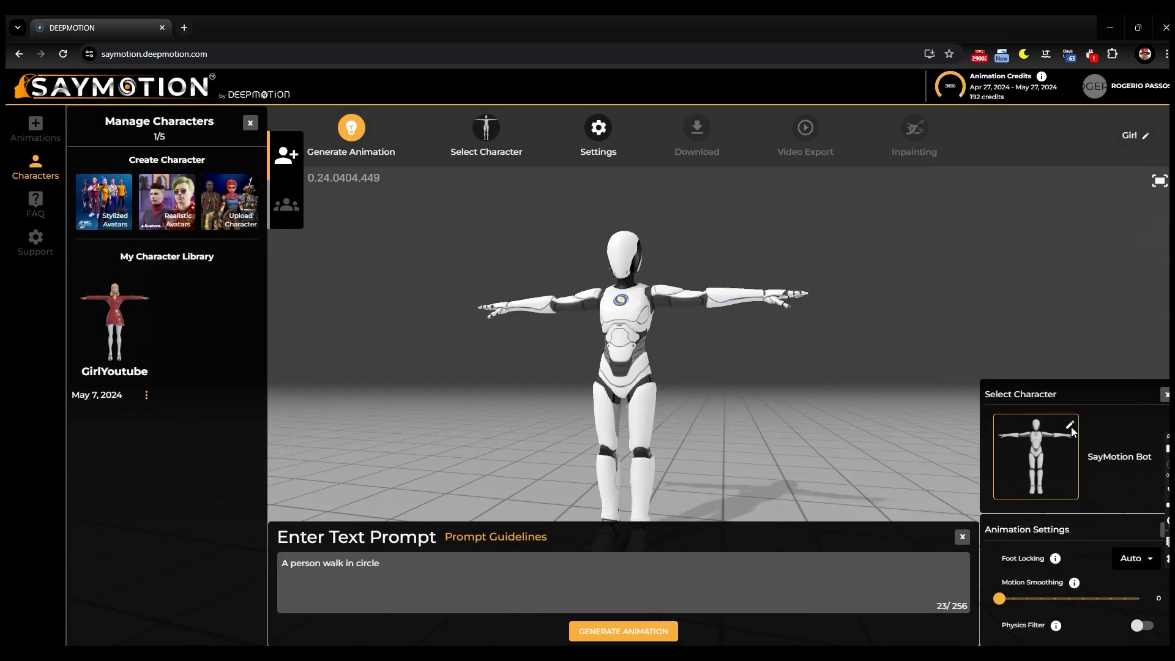
# Step: Apply GirlYoutube from Account Characters as the animated character and generate its animation
pyautogui.click(1070, 425)
pyautogui.scroll(-8, 722, 469)
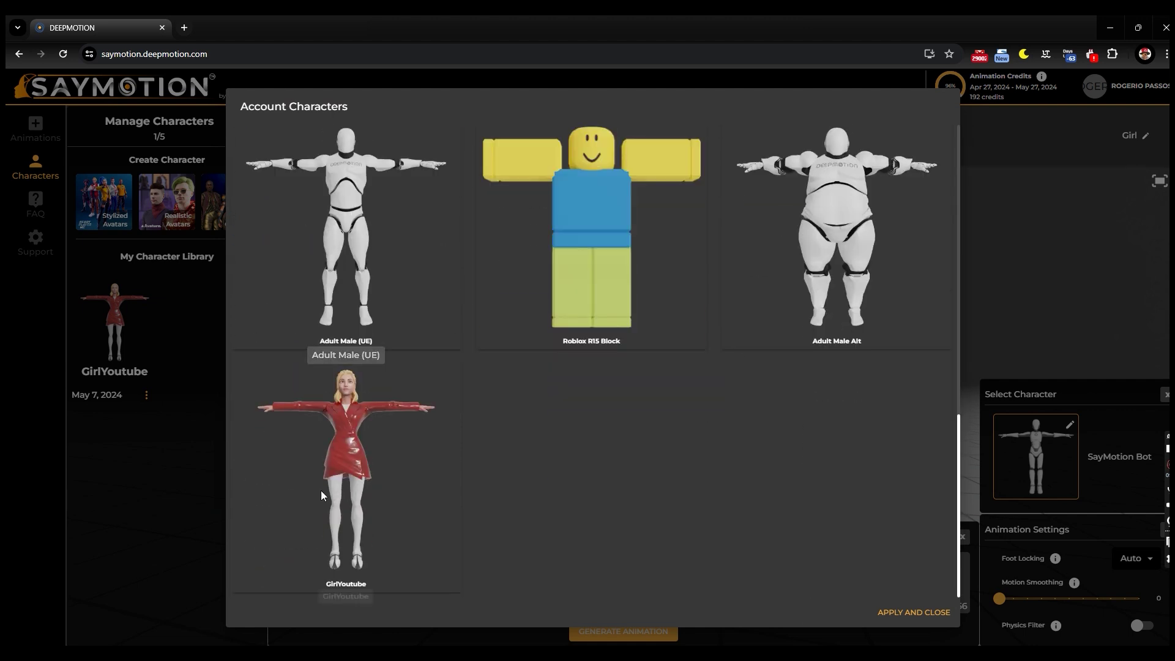
pyautogui.click(355, 442)
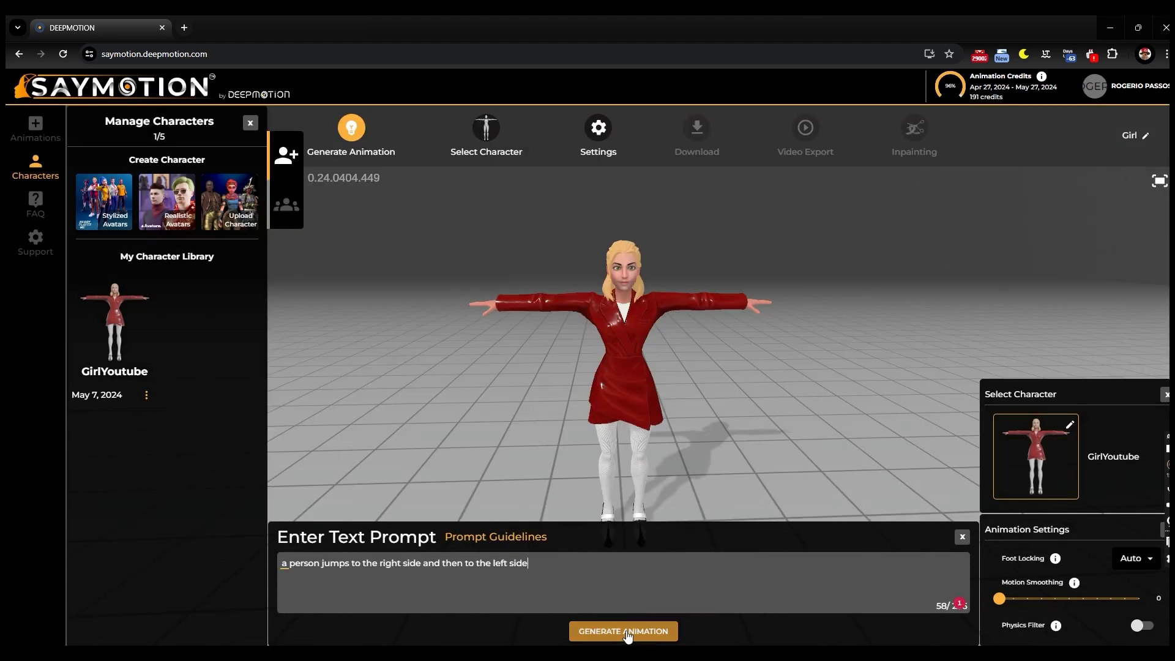
pyautogui.click(626, 634)
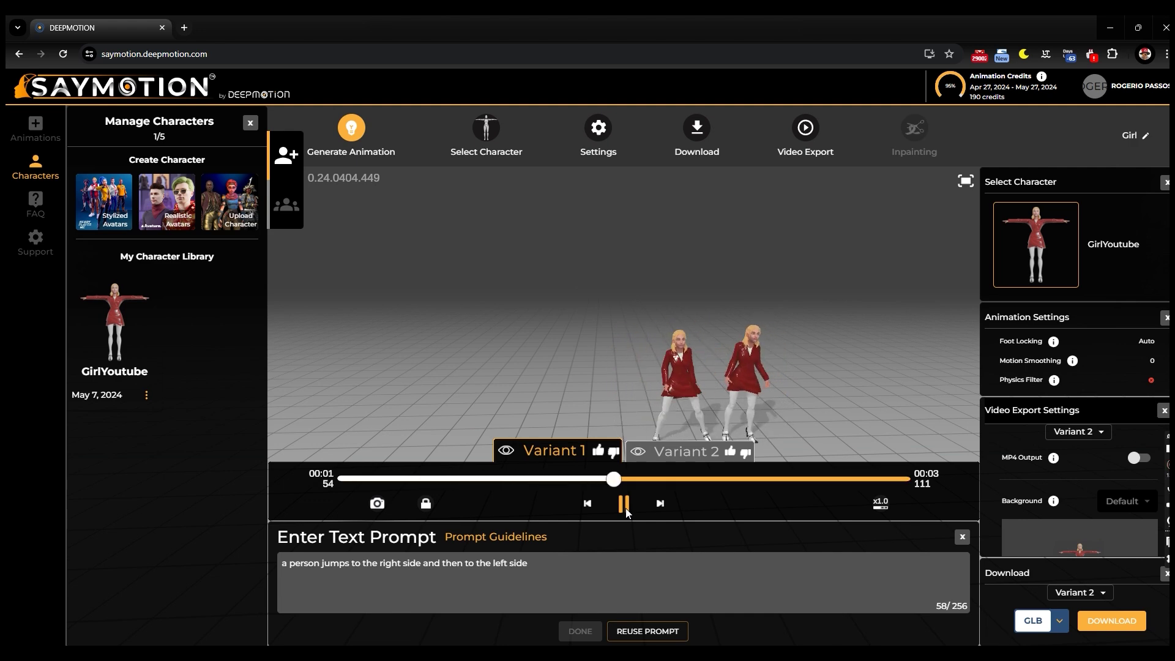
# Step: Reuse the prompt and generate 'a person jumps to the left side and then to the right side'
pyautogui.click(640, 631)
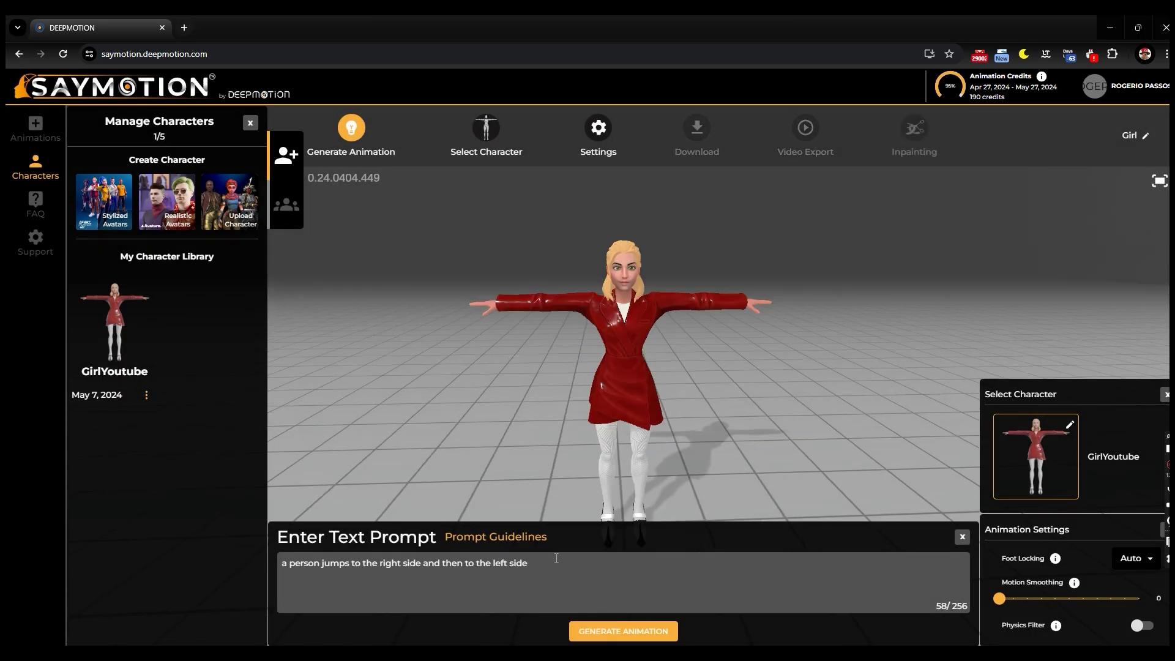
pyautogui.write('a person jumps to the left side and then to the right side')
pyautogui.click(625, 633)
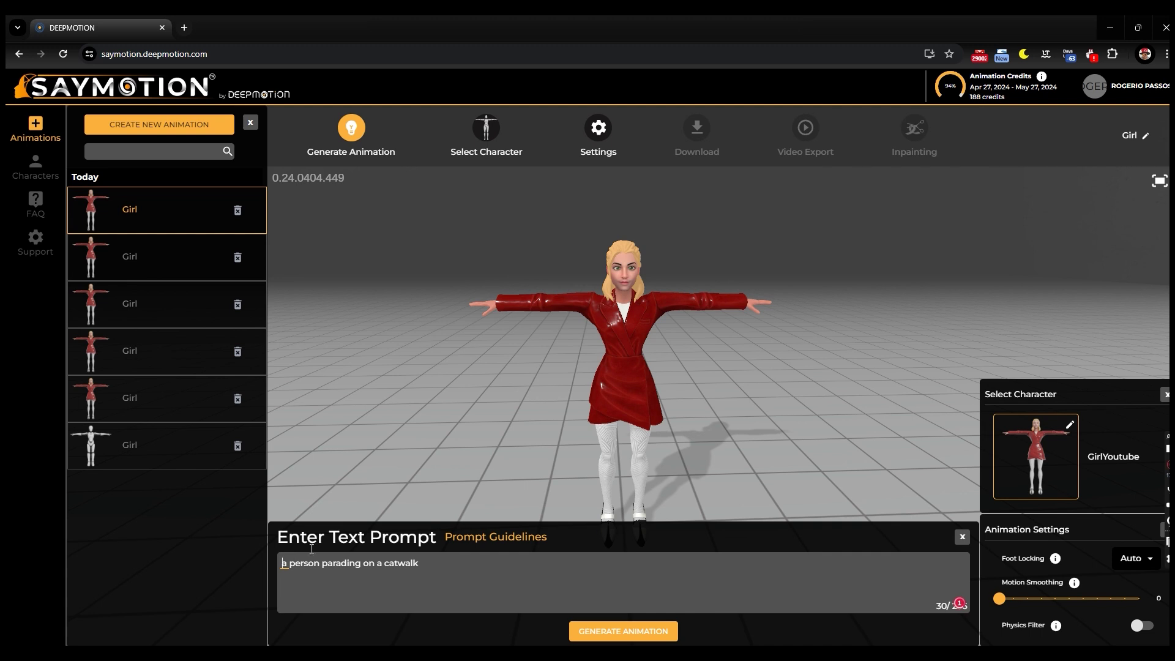
# Step: Generate the catwalk animation, compare Variants 1 and 2 with Camera Follow, ending on Variant 2
pyautogui.click(621, 629)
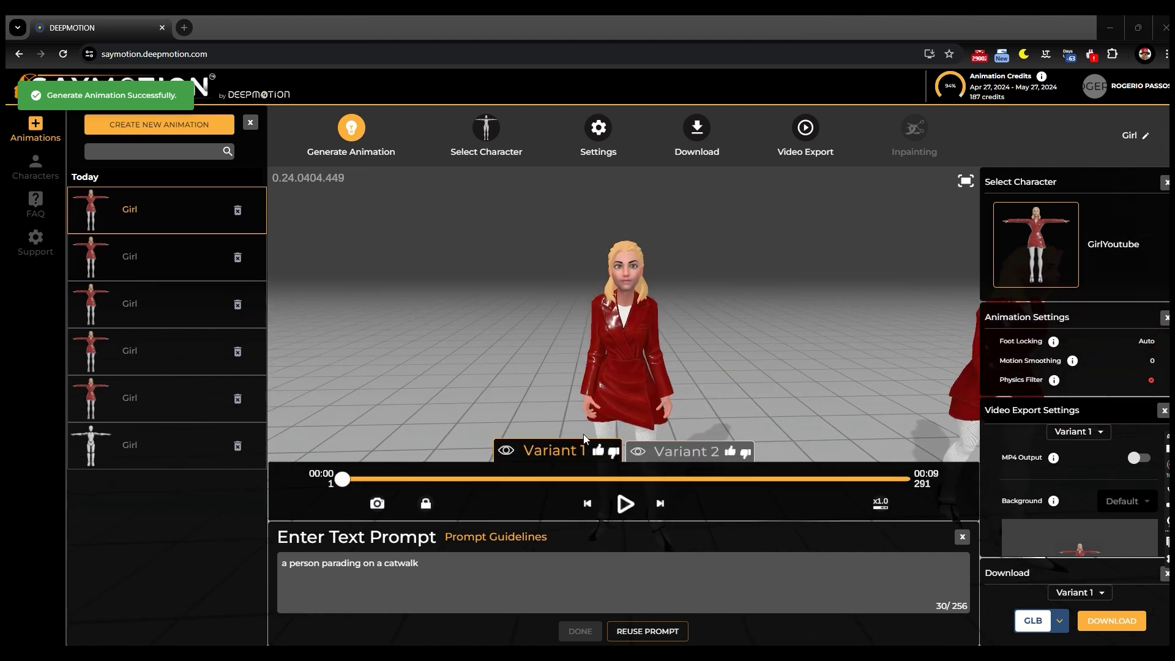
pyautogui.click(354, 131)
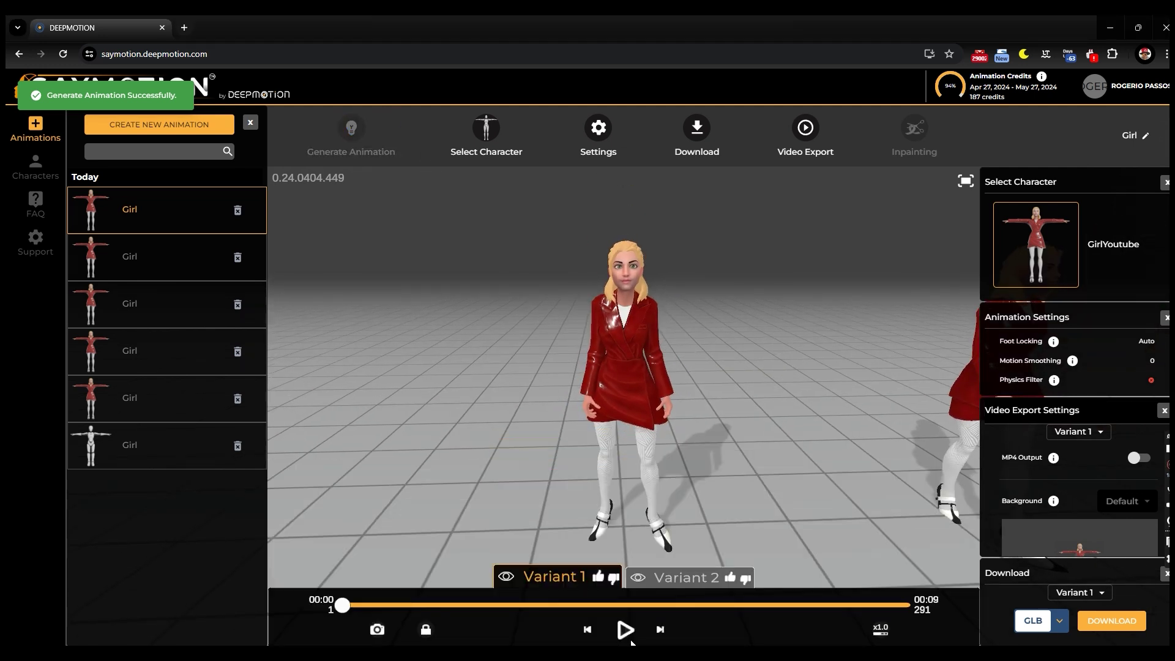
pyautogui.click(631, 641)
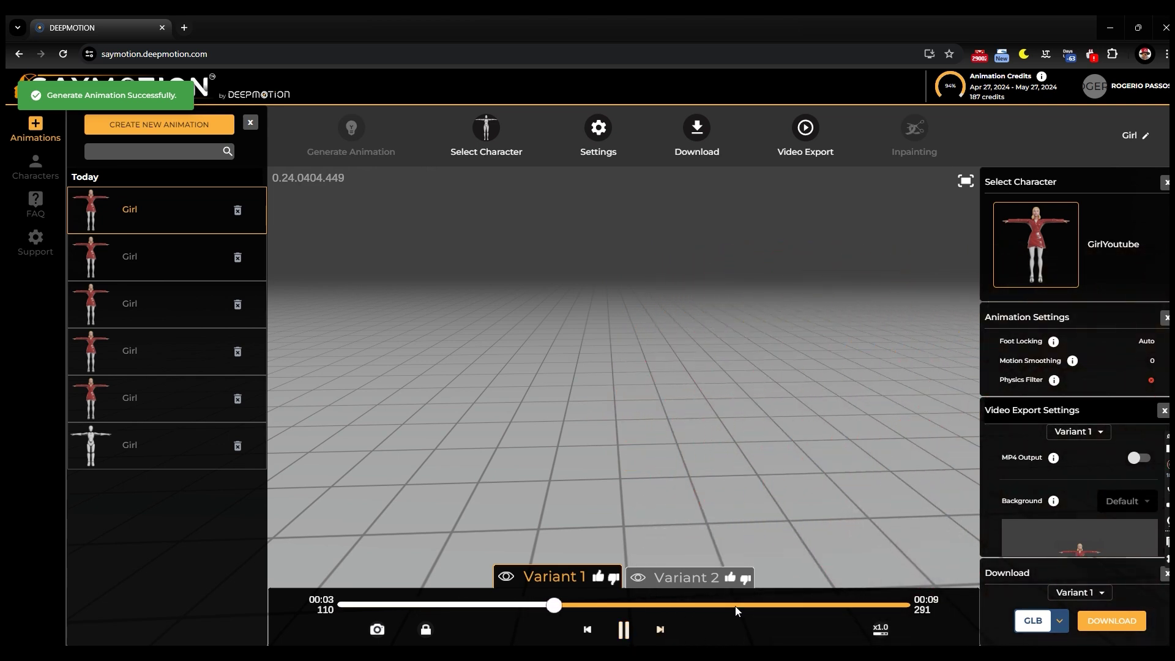
pyautogui.click(659, 579)
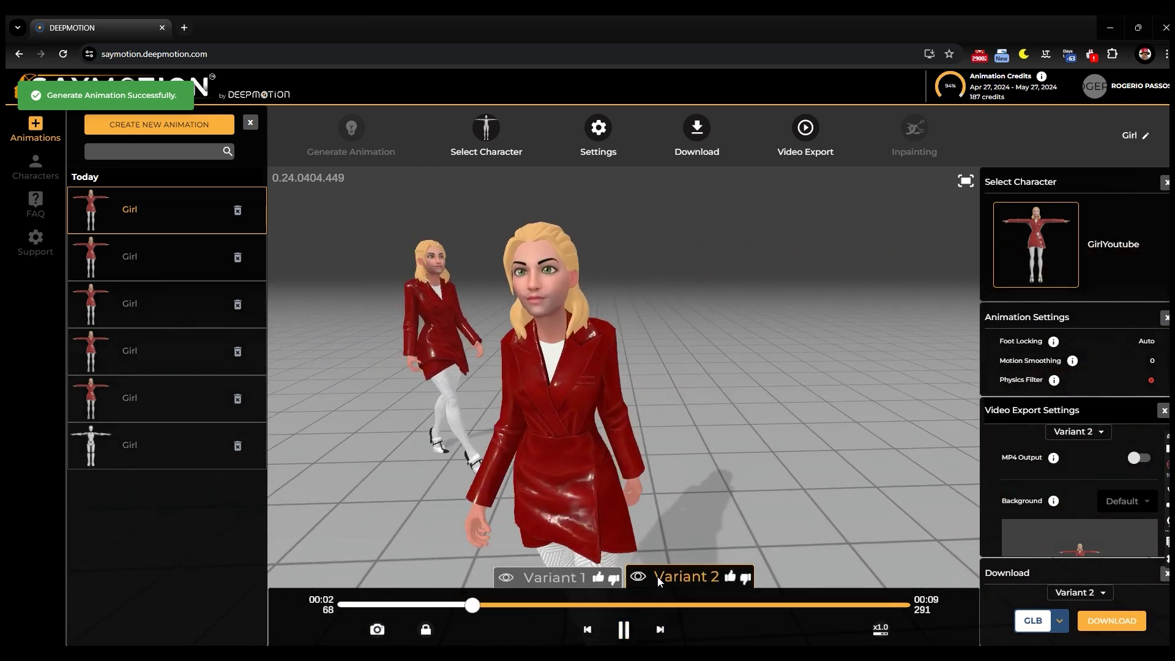
pyautogui.click(554, 577)
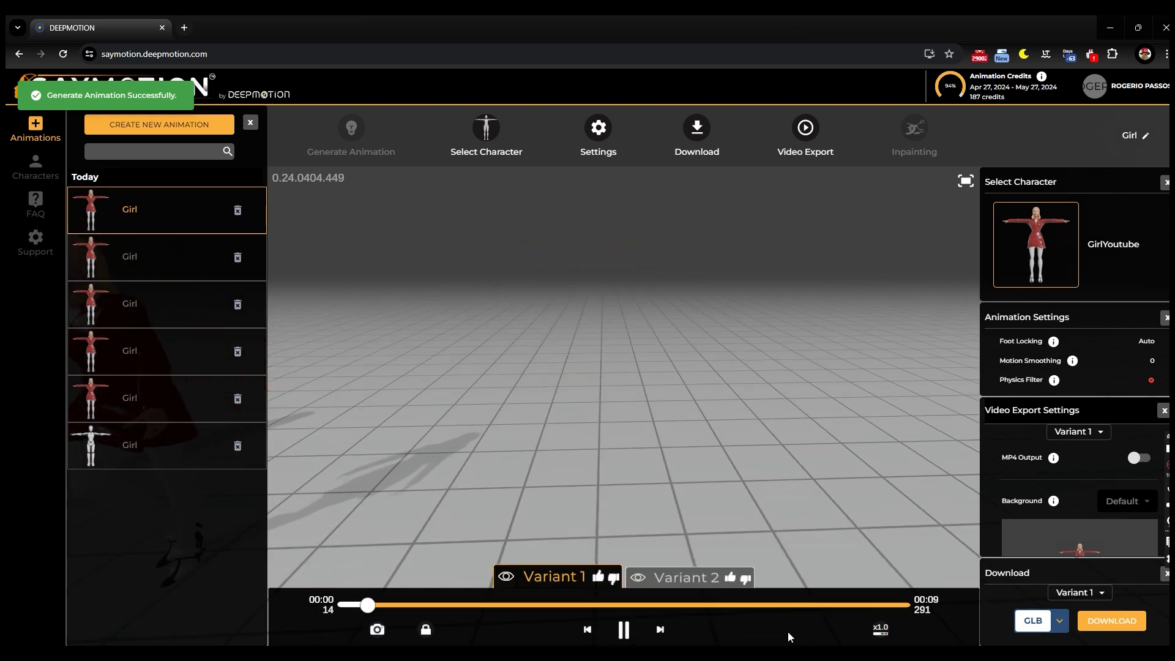
pyautogui.click(426, 629)
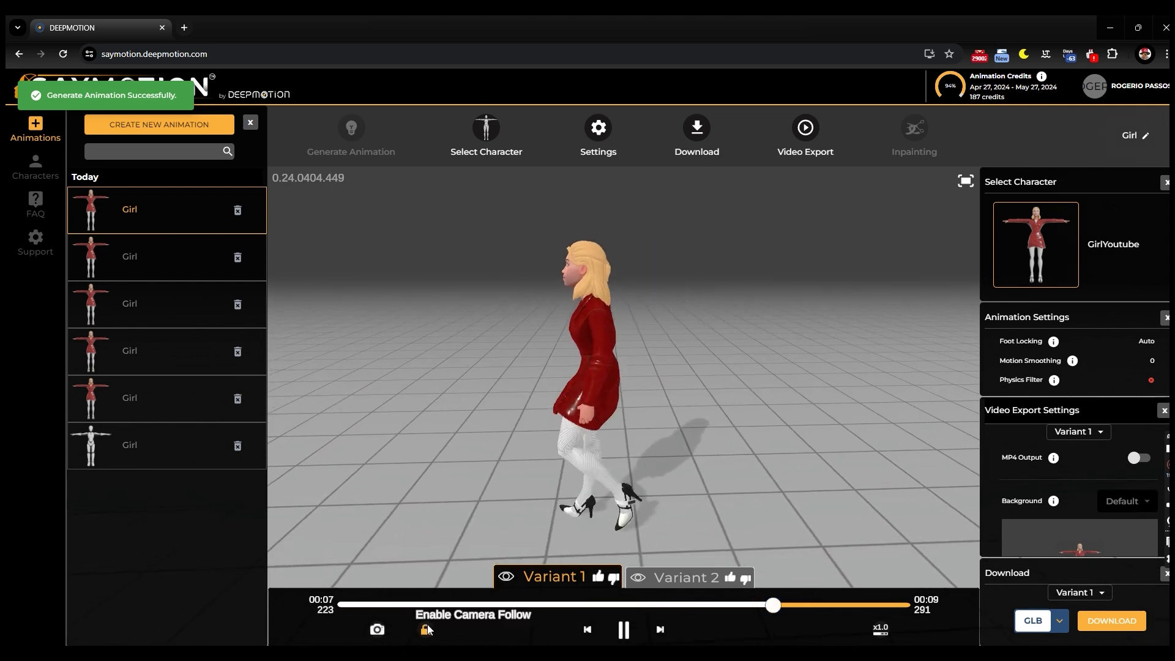
pyautogui.click(665, 579)
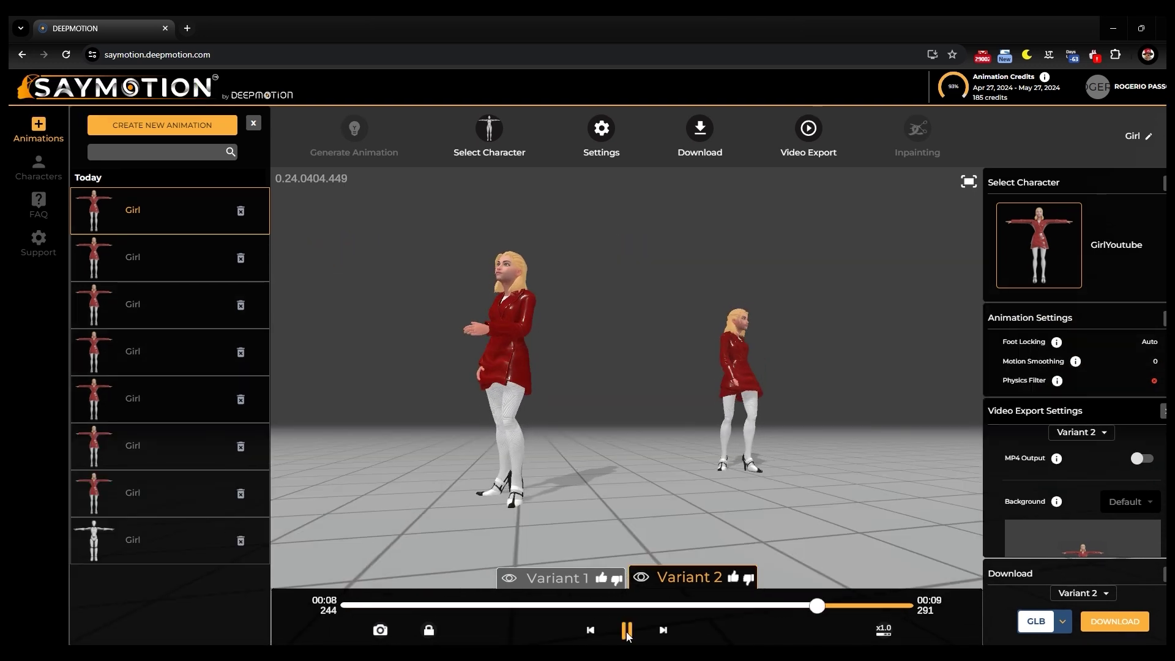
pyautogui.scroll(5, 754, 339)
pyautogui.moveTo(754, 339)
pyautogui.mouseDown()
pyautogui.moveTo(598, 398)
pyautogui.moveTo(741, 362)
pyautogui.moveTo(677, 386)
pyautogui.moveTo(699, 365)
pyautogui.moveTo(718, 386)
pyautogui.moveTo(753, 365)
pyautogui.moveTo(669, 338)
pyautogui.mouseUp()
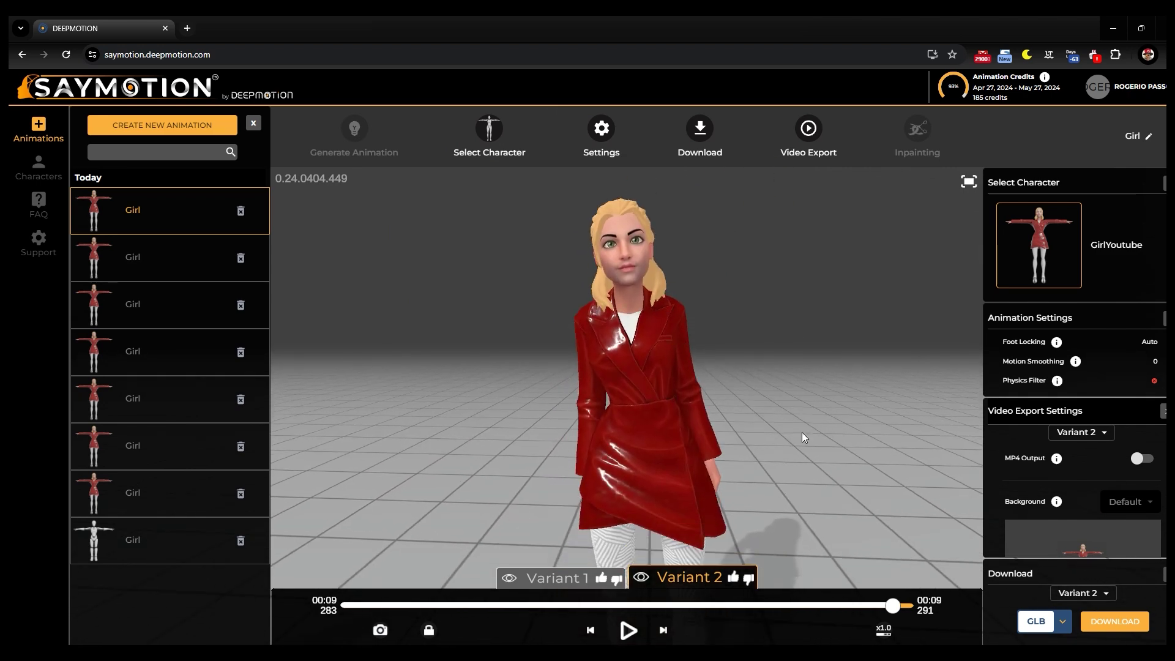
pyautogui.click(628, 630)
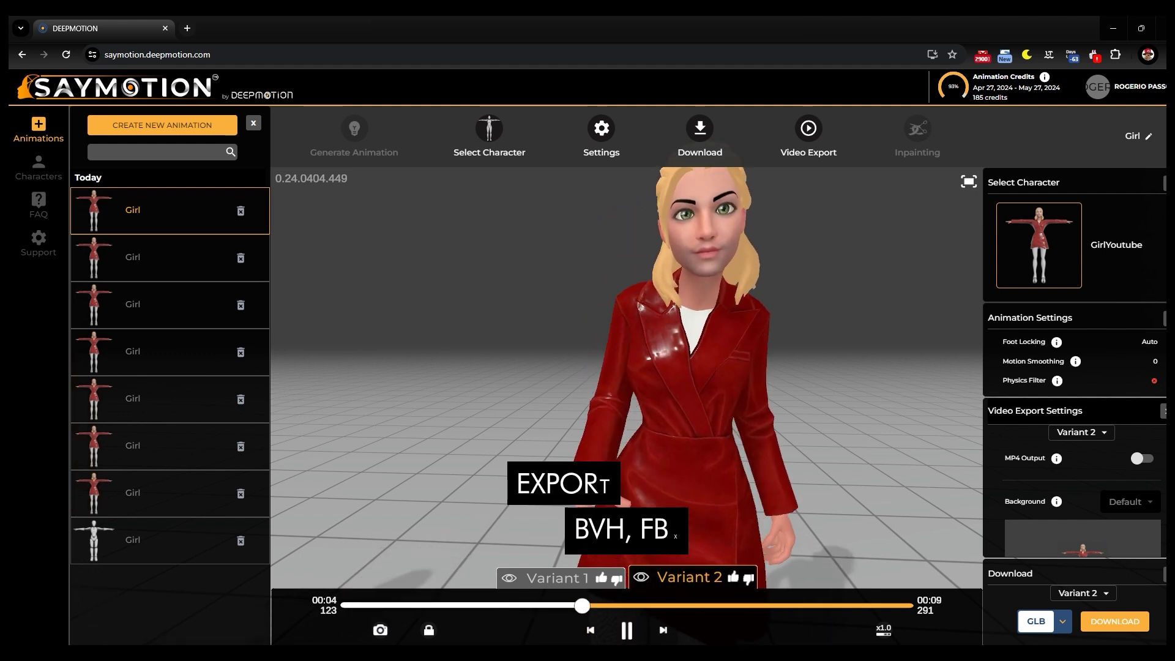
# Step: Pause playback at five seconds and keep GLB as the download format
pyautogui.click(627, 635)
pyautogui.click(1042, 624)
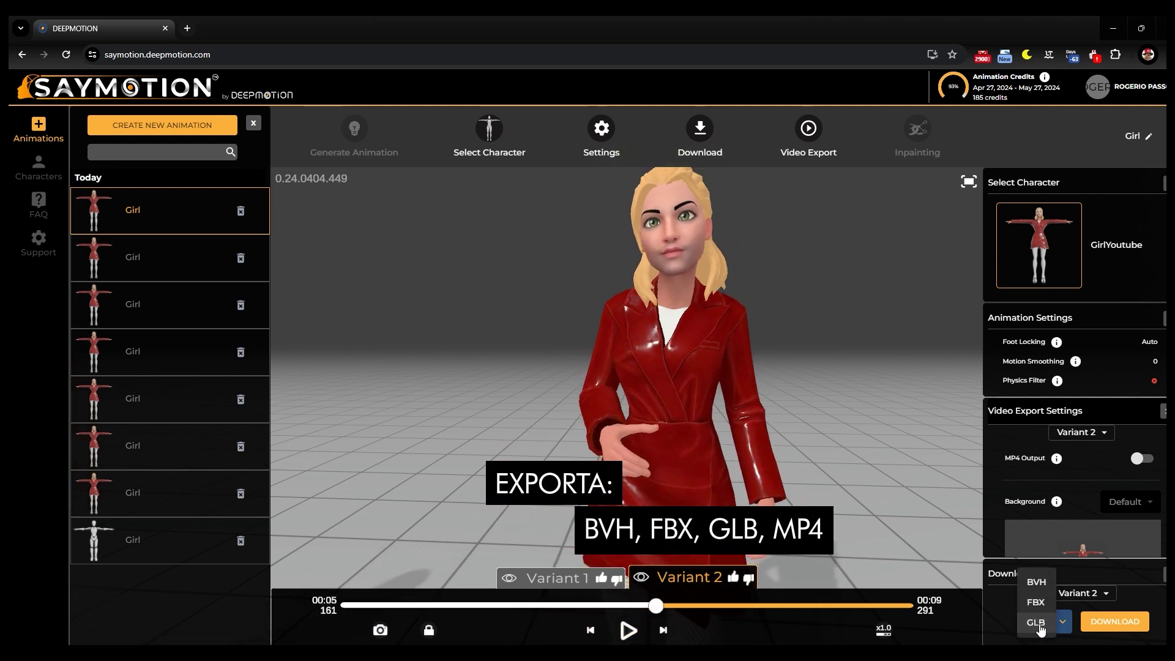
pyautogui.click(1040, 623)
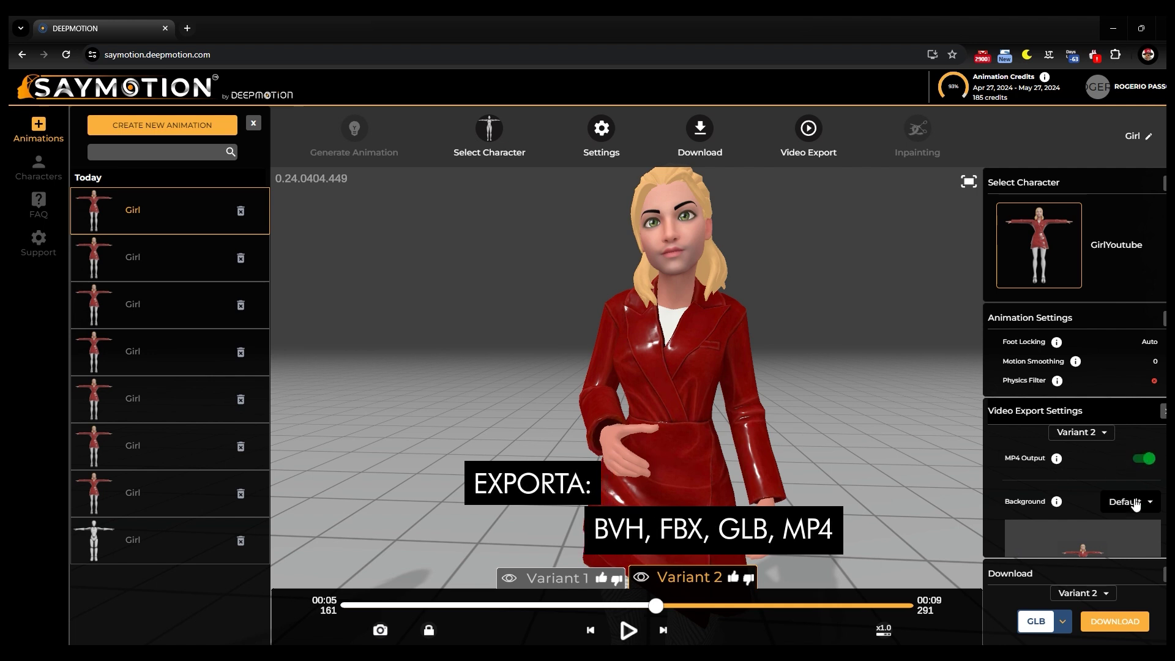
# Step: Generate an MP4 video export with a solid green background and no shadow
pyautogui.click(1131, 502)
pyautogui.click(1110, 566)
pyautogui.scroll(-1, 1078, 521)
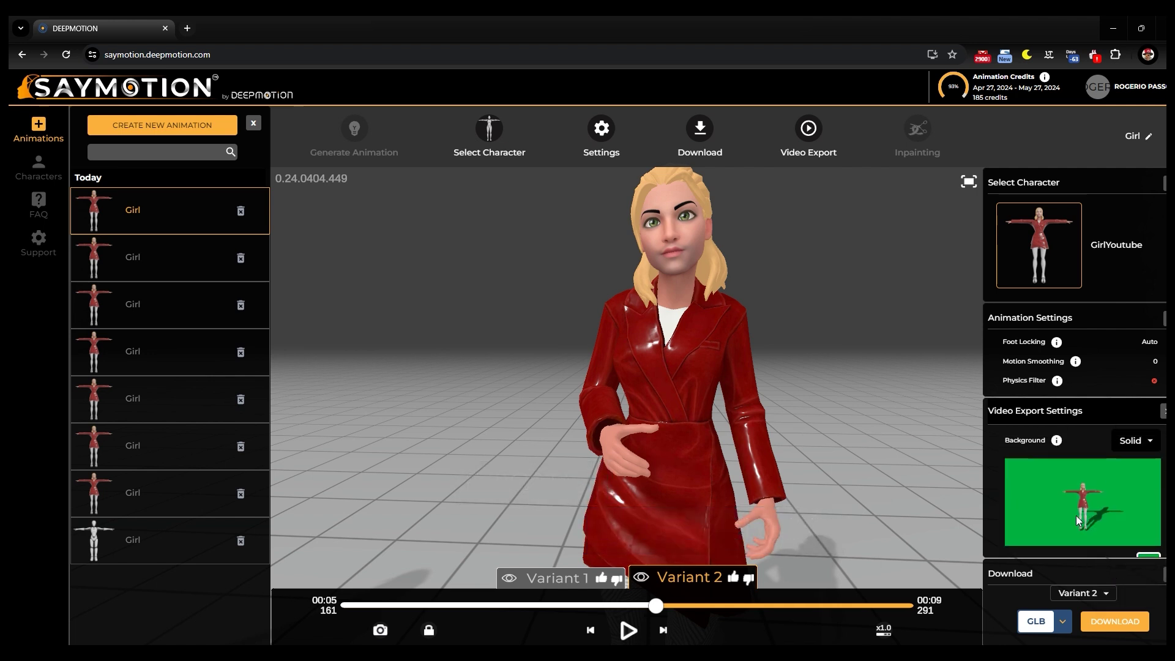
pyautogui.scroll(-1, 1079, 521)
pyautogui.click(1142, 535)
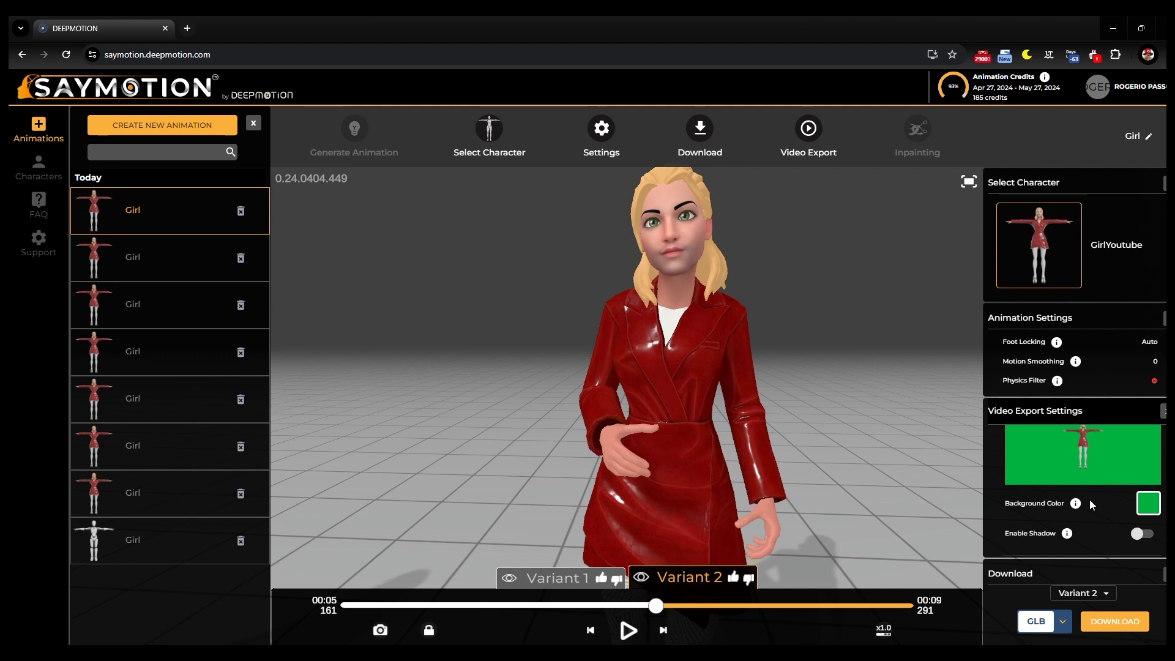
pyautogui.scroll(-2, 1085, 514)
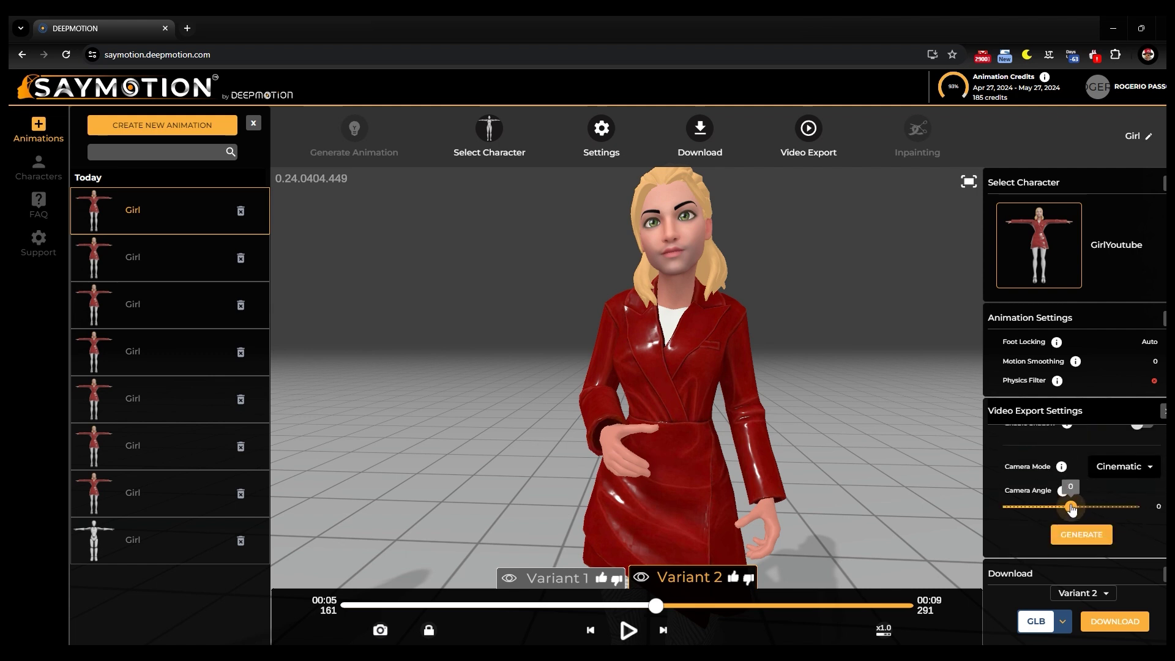
pyautogui.click(1082, 535)
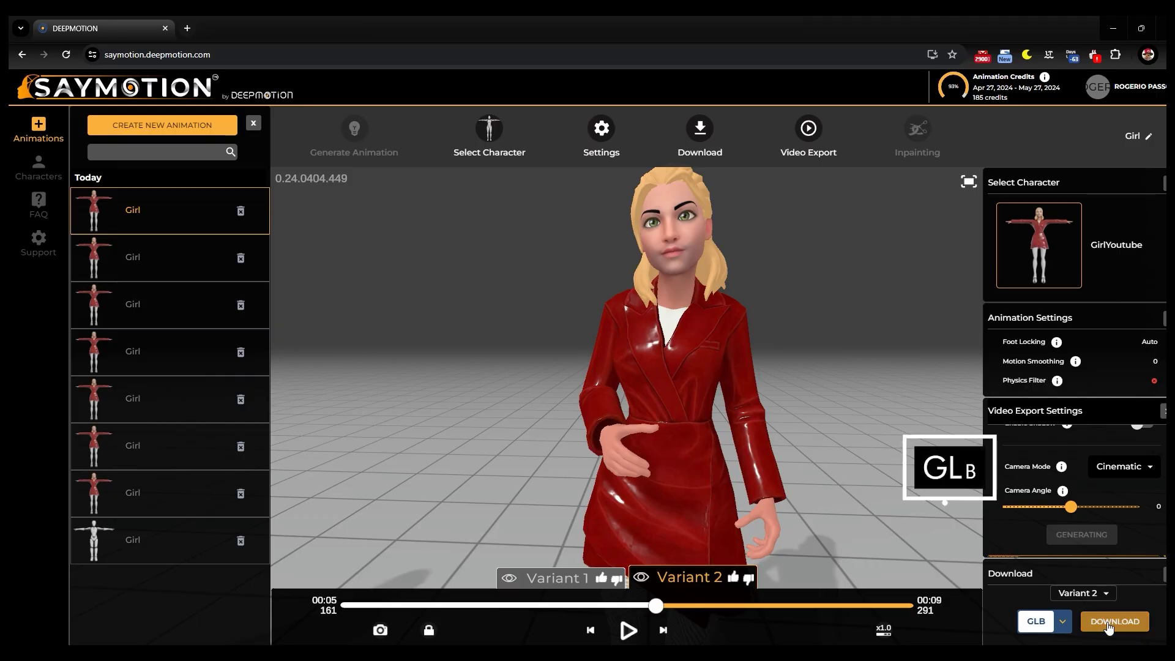
# Step: Download Variant 2 as a GLB file named girlyoutube in the saymotion models folder
pyautogui.click(1110, 623)
pyautogui.write('girlyoutub')
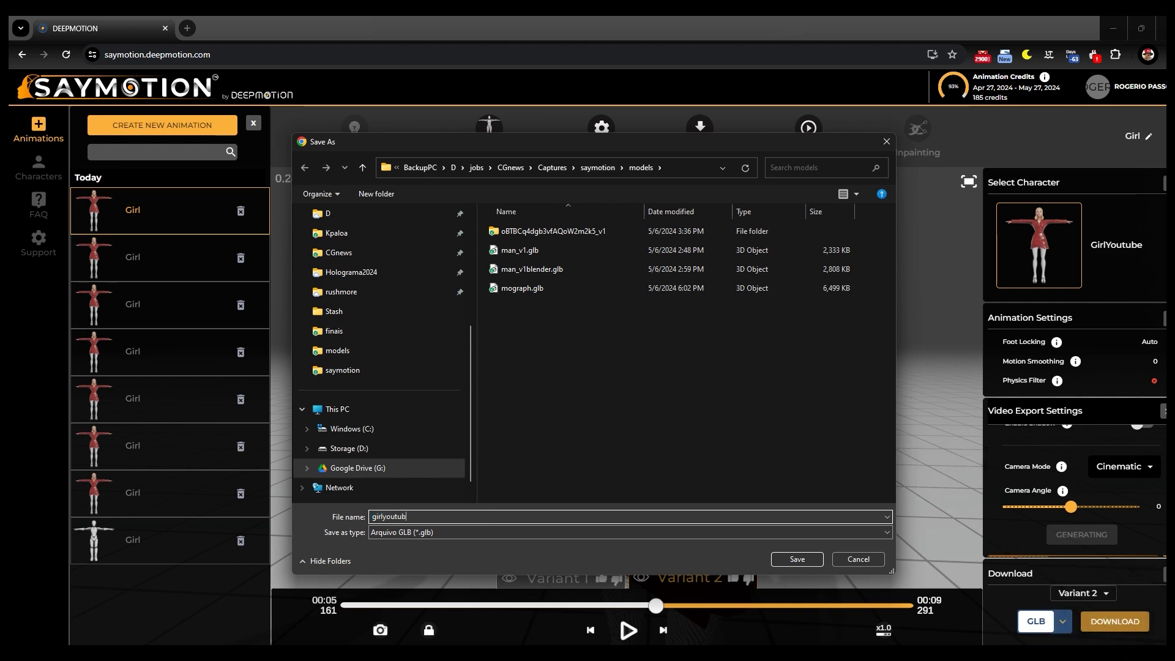
pyautogui.write('e')
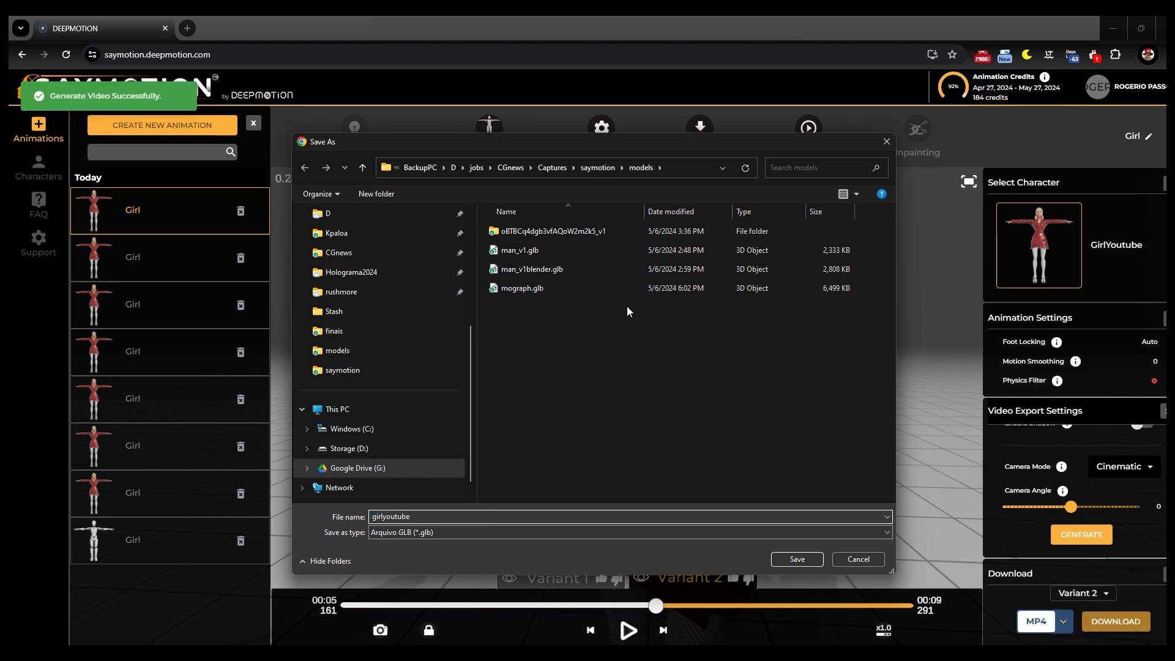
pyautogui.press('Return')
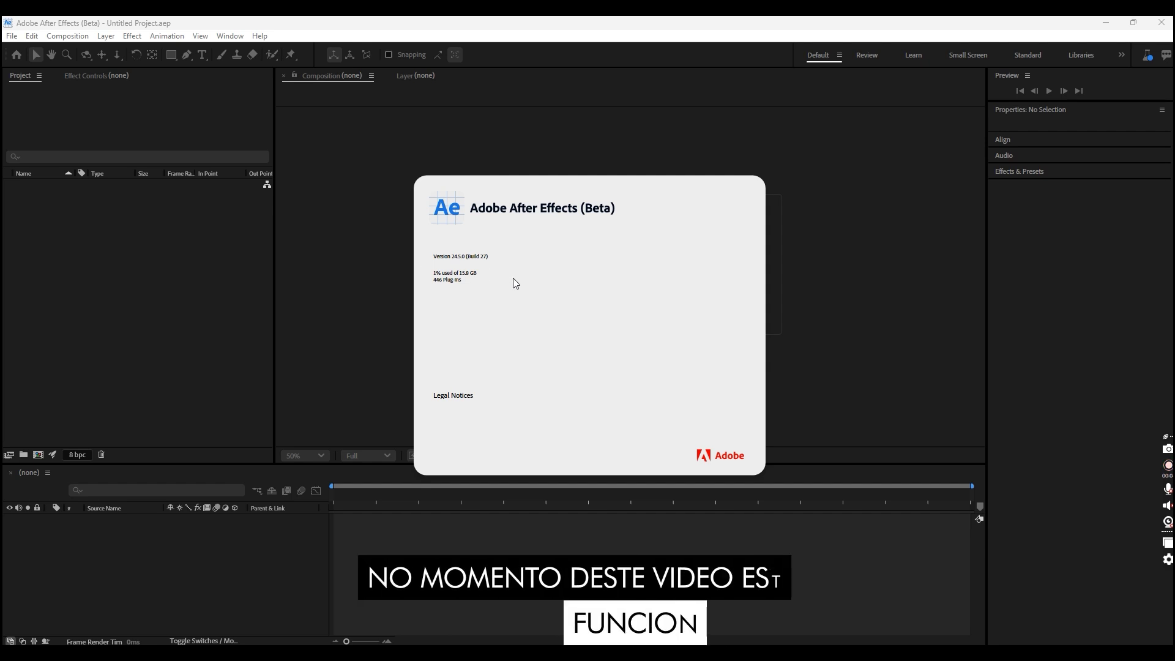
# Step: Import girlyoutube.glb and drag it to the timeline to create the girlyoutube 2 composition
pyautogui.doubleClick(140, 237)
pyautogui.doubleClick(435, 153)
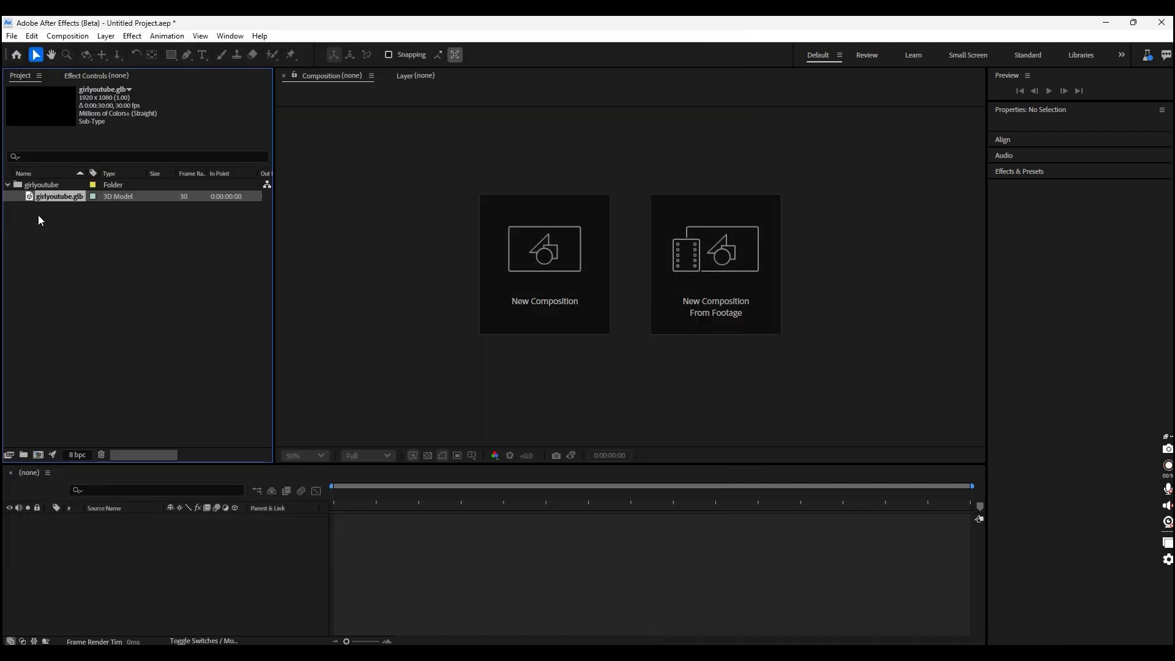
pyautogui.moveTo(39, 196); pyautogui.dragTo(87, 538)
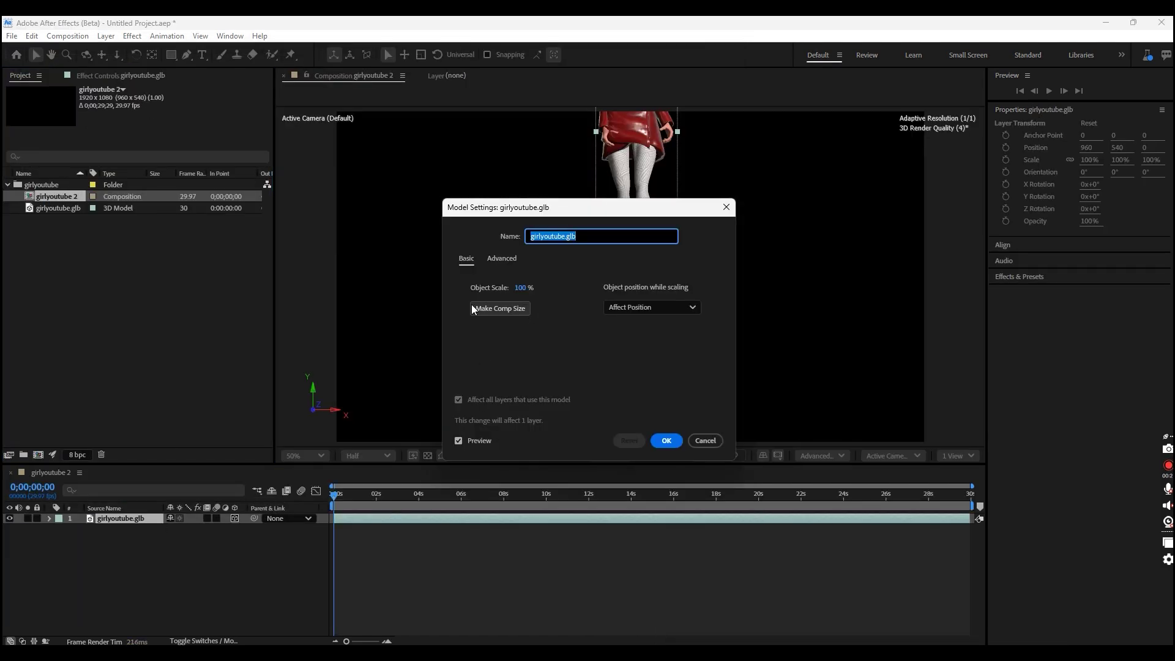
pyautogui.click(667, 442)
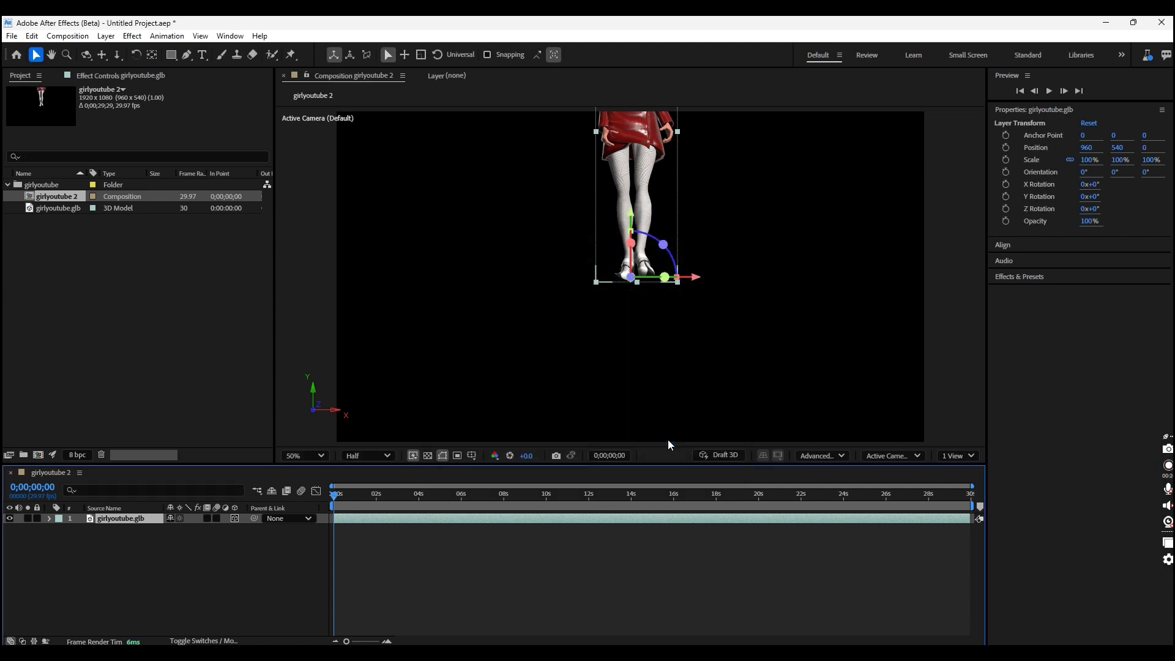
pyautogui.click(106, 36)
pyautogui.moveTo(124, 49)
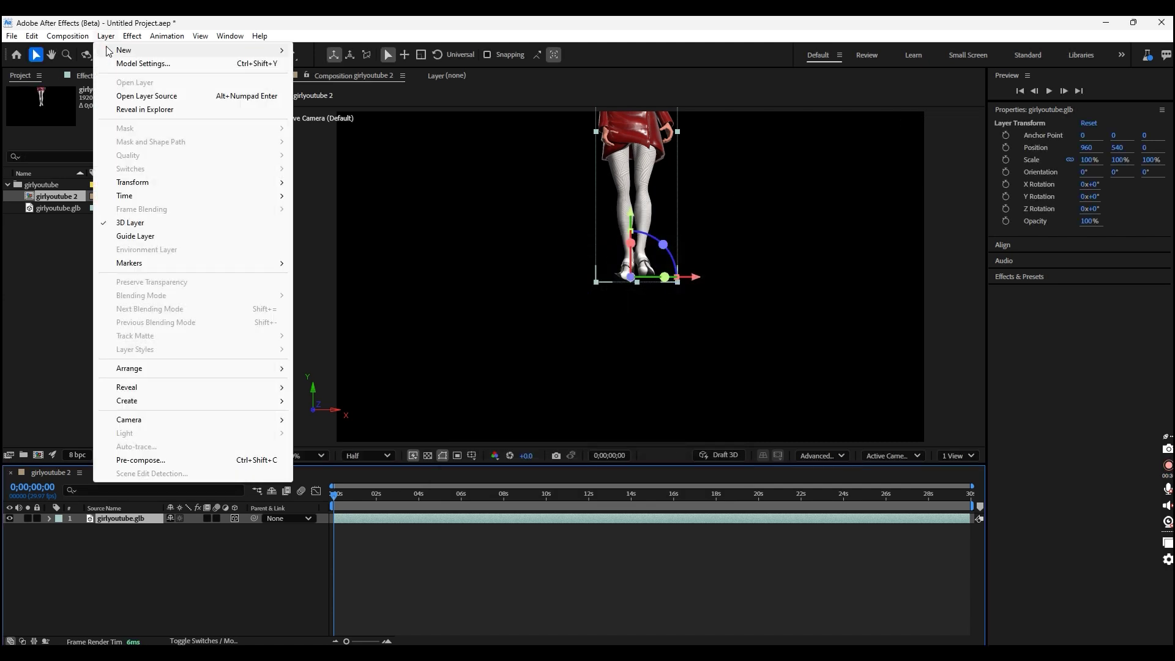
# Step: Add a new camera and pan it so the whole character is visible
pyautogui.click(350, 91)
pyautogui.press('Return')
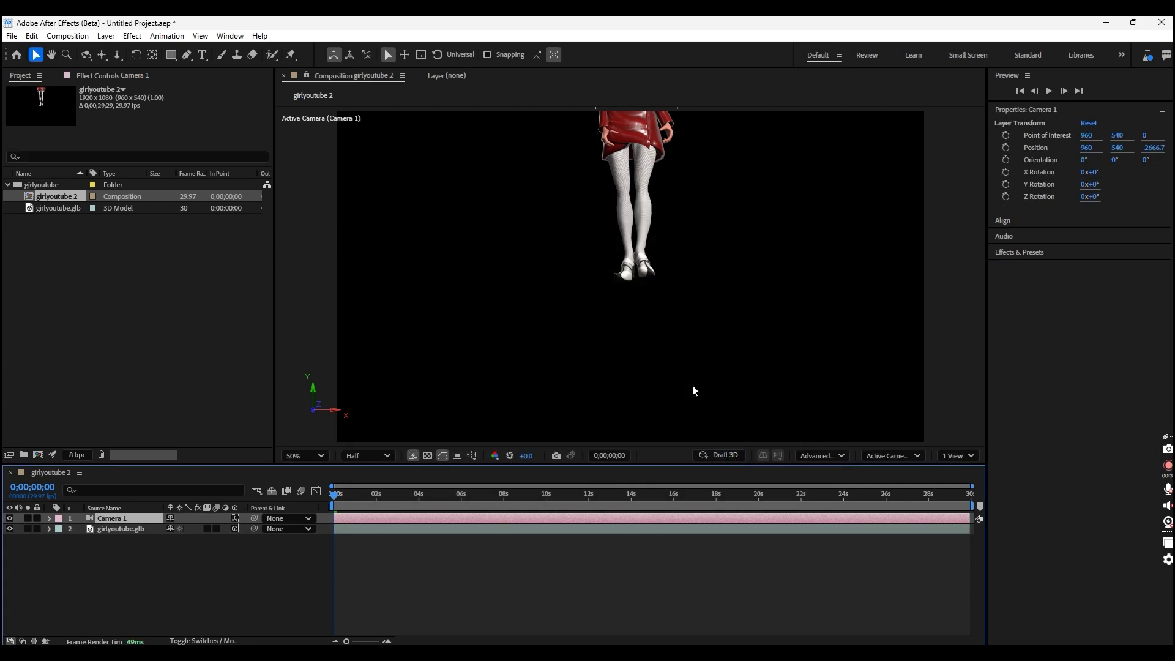
pyautogui.press('c')
pyautogui.moveTo(599, 227); pyautogui.dragTo(580, 346)
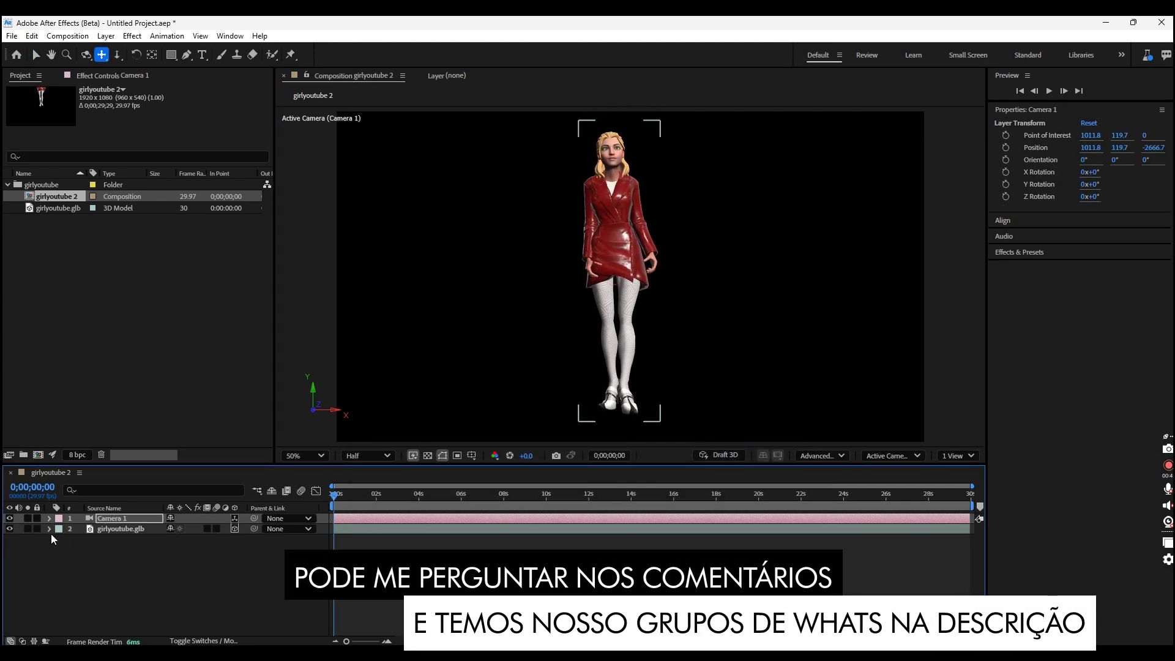
# Step: Set the model's animation to a-girl-waiting and preview it
pyautogui.click(50, 529)
pyautogui.click(61, 561)
pyautogui.click(192, 571)
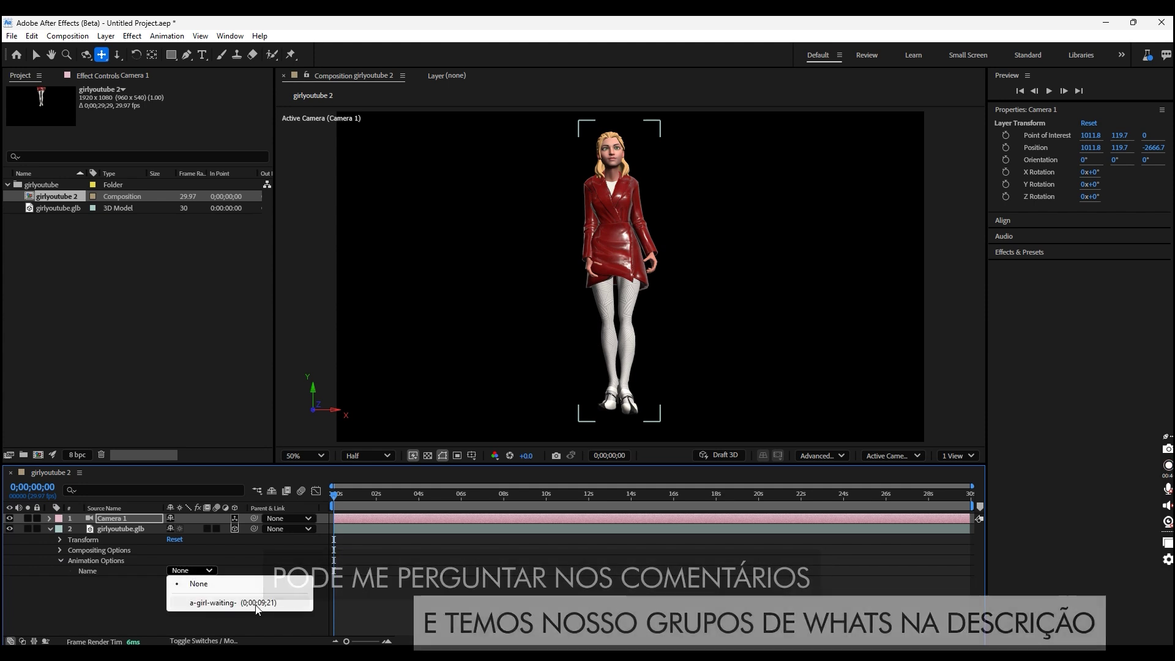
pyautogui.click(235, 602)
pyautogui.press('space')
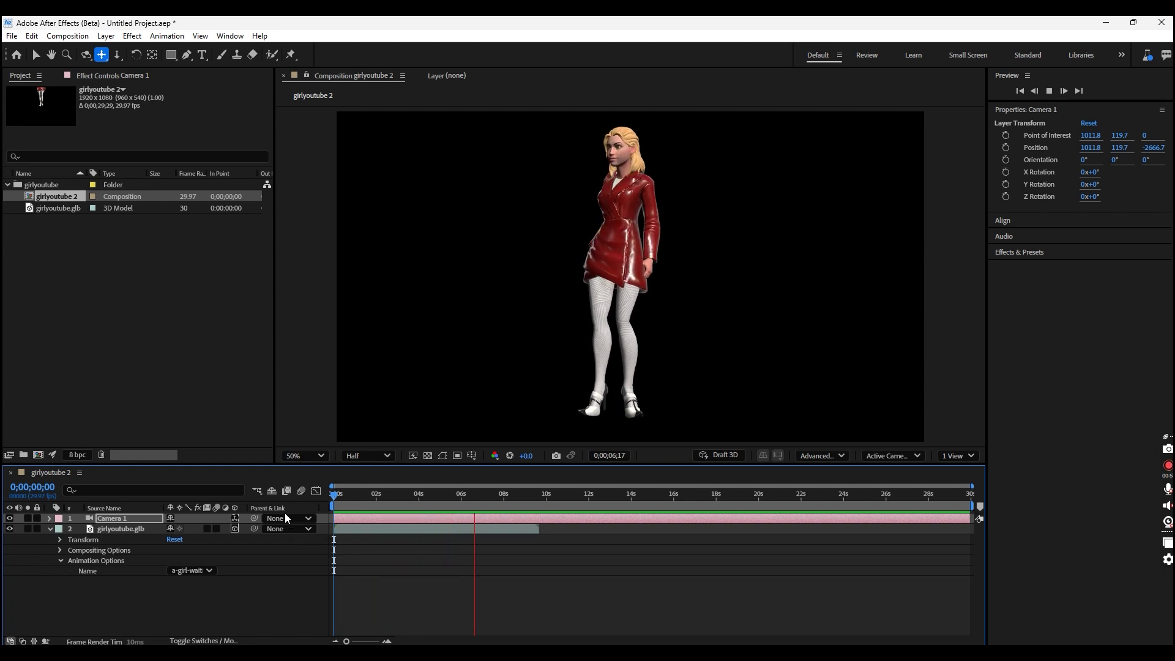
pyautogui.press('space')
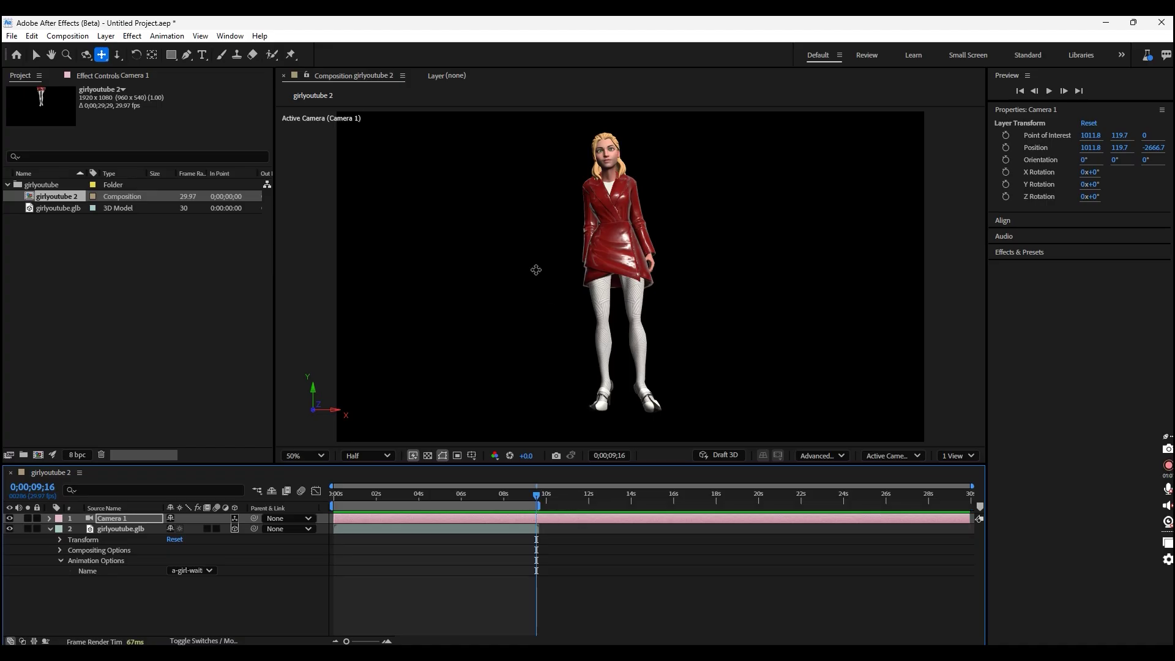
# Step: Reframe the camera on the girl's head and shoulders, then preview from the first frame
pyautogui.moveTo(614, 202); pyautogui.dragTo(598, 288, button='middle')
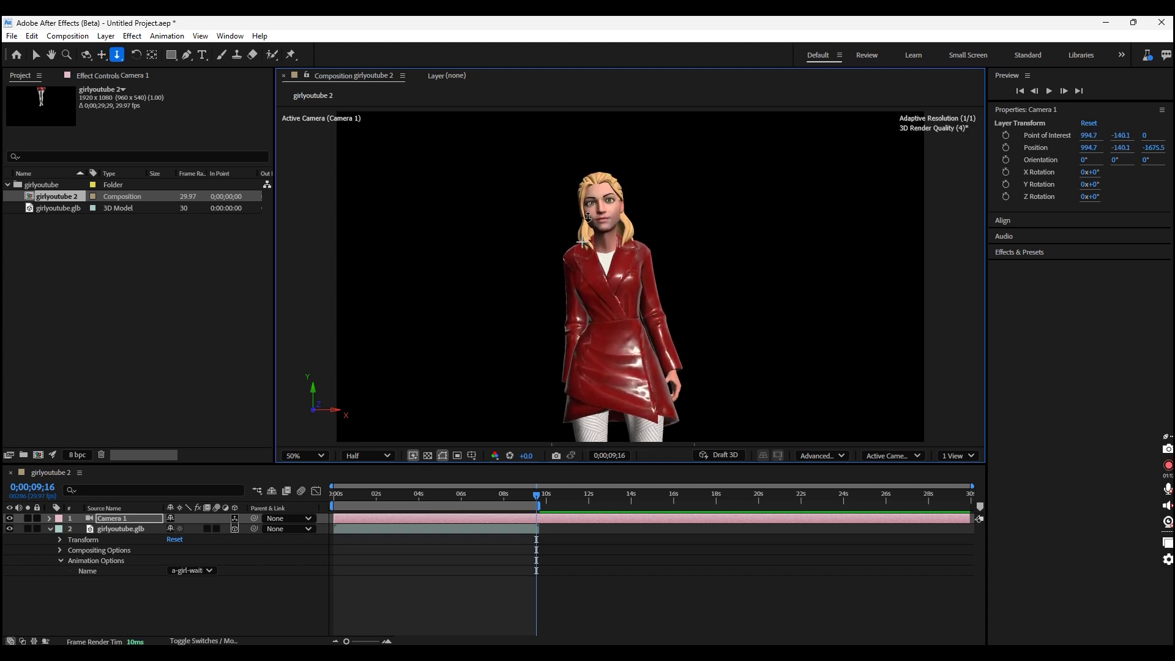
pyautogui.scroll(5, 587, 215)
pyautogui.moveTo(587, 215); pyautogui.dragTo(619, 312, button='middle')
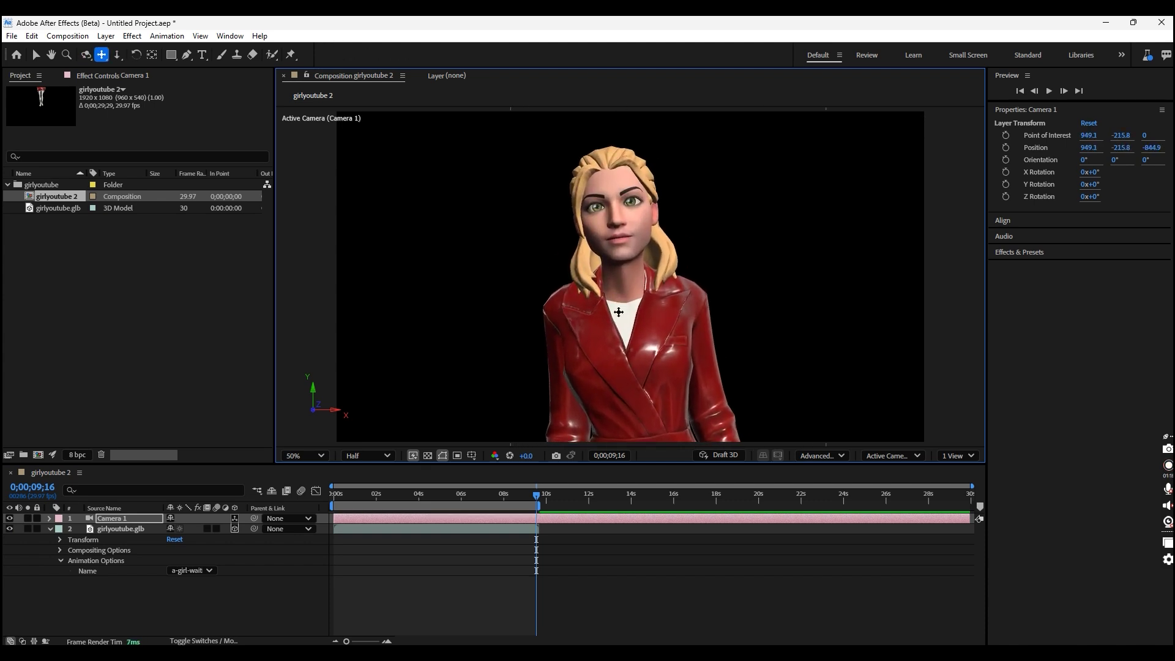
pyautogui.click(111, 530)
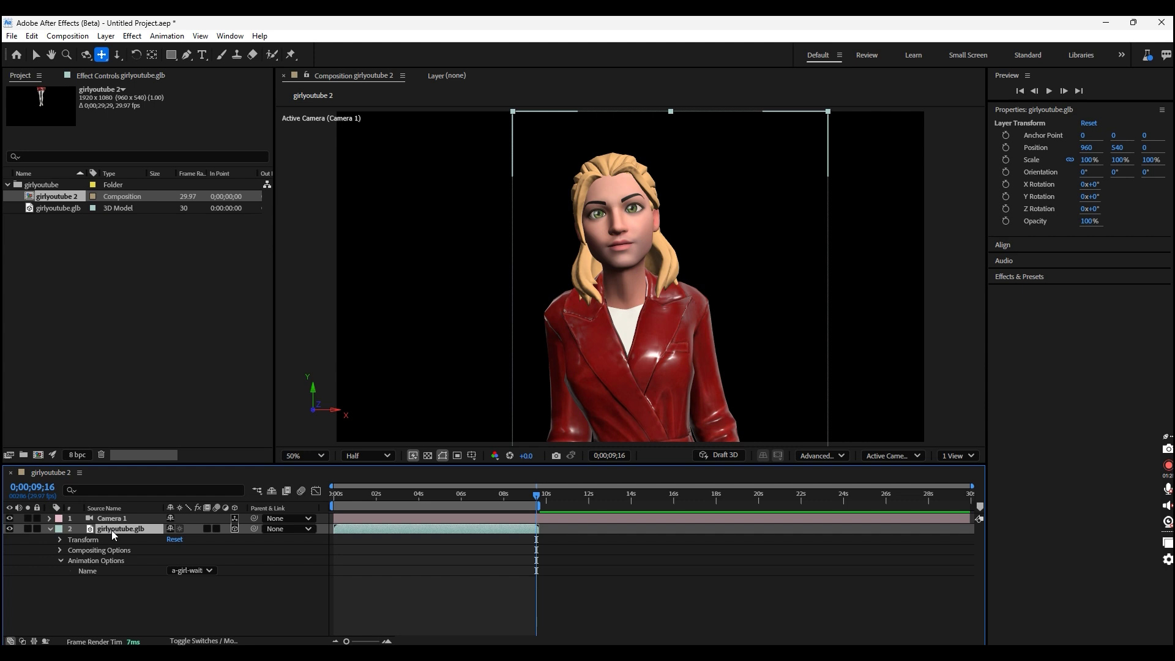
pyautogui.press('space')
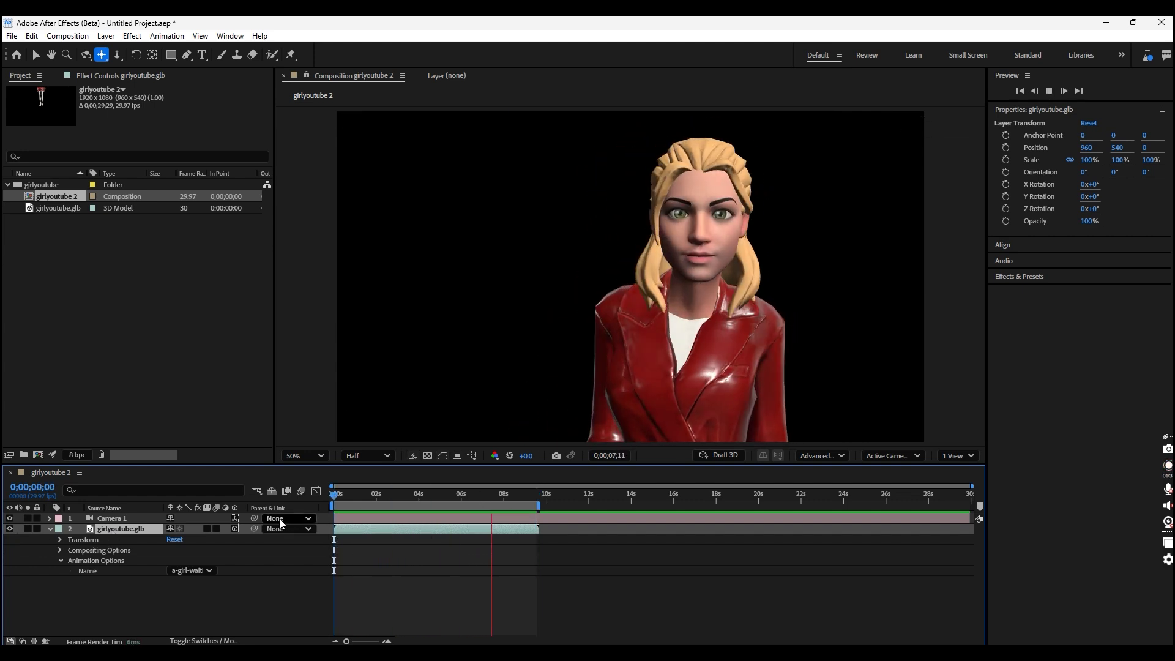
pyautogui.press('space')
pyautogui.press('Home')
# Step: Add a new dark gray solid layer to the composition
pyautogui.click(106, 36)
pyautogui.click(352, 66)
pyautogui.click(673, 453)
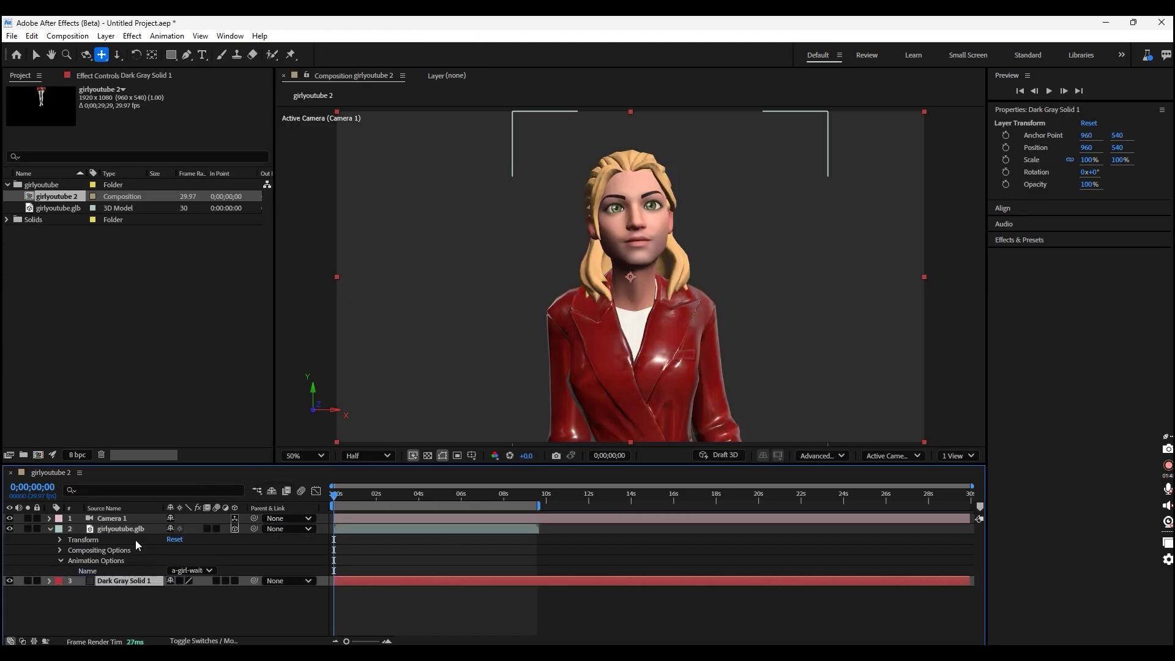
# Step: Apply a Gradient Ramp to the solid with start colour 046FAC
pyautogui.click(133, 36)
pyautogui.moveTo(156, 237)
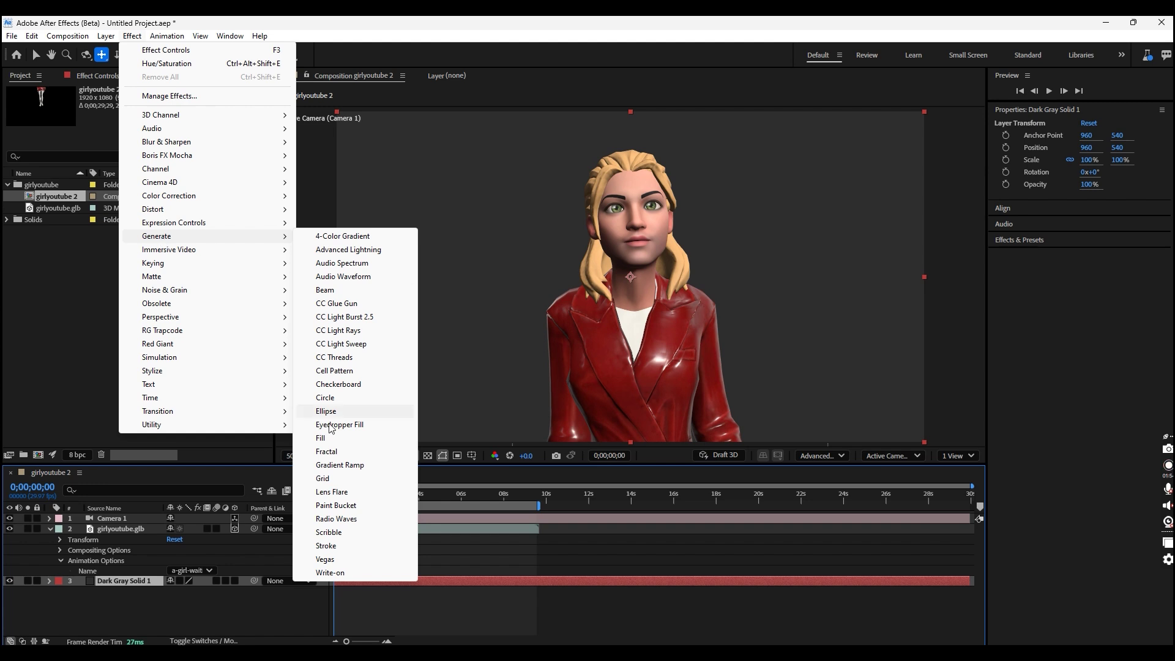
pyautogui.click(336, 468)
pyautogui.click(154, 121)
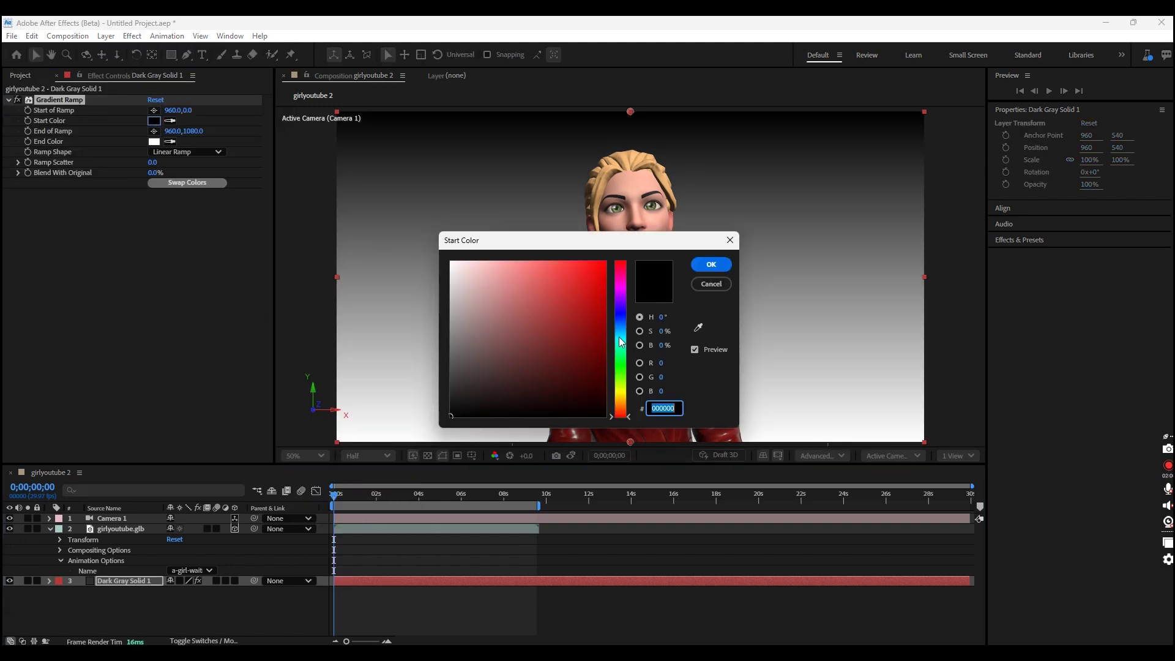
pyautogui.click(621, 329)
pyautogui.click(603, 309)
pyautogui.press('Return')
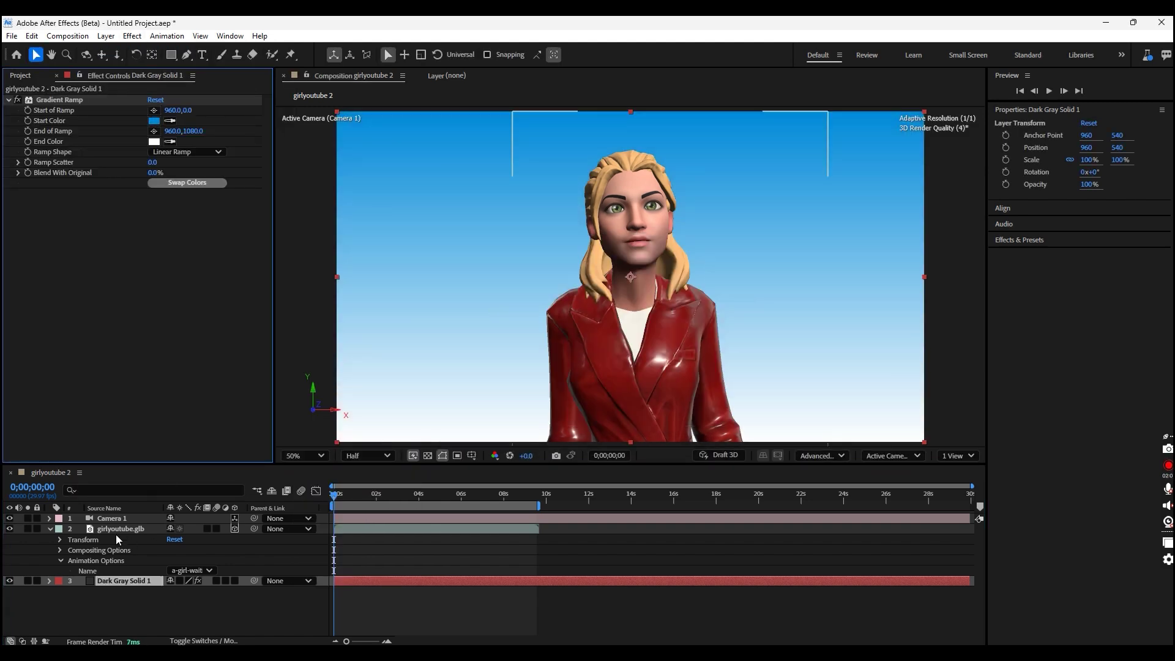
pyautogui.click(119, 539)
pyautogui.click(106, 38)
pyautogui.moveTo(124, 50)
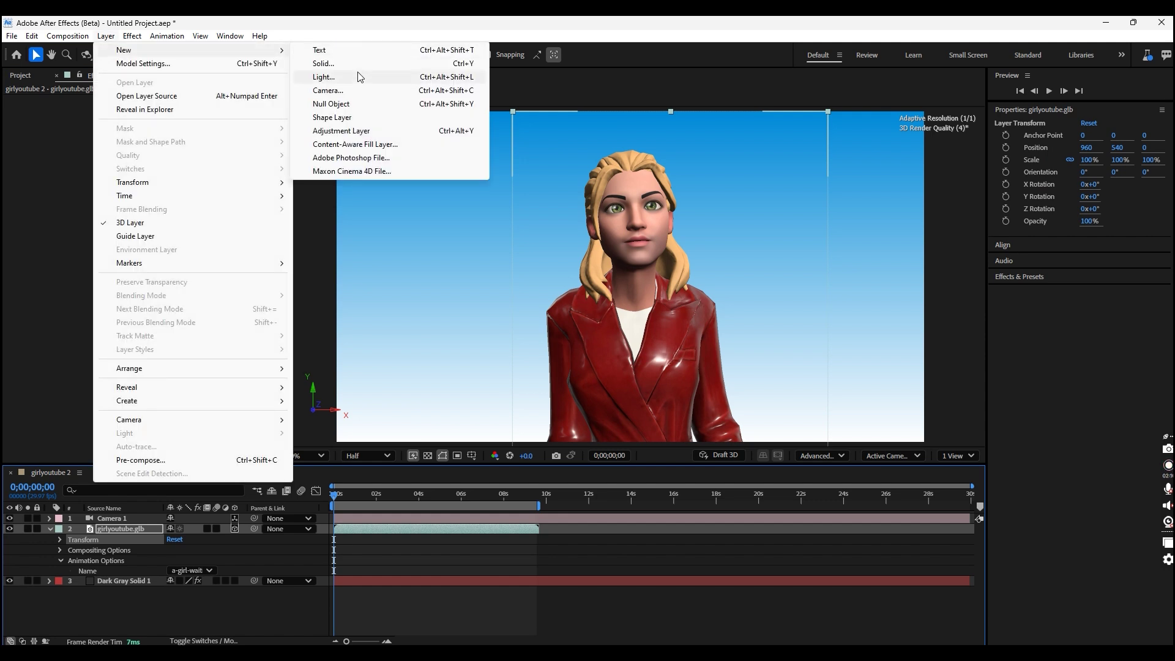
# Step: Create a new light layer of type Environment
pyautogui.click(323, 77)
pyautogui.click(607, 218)
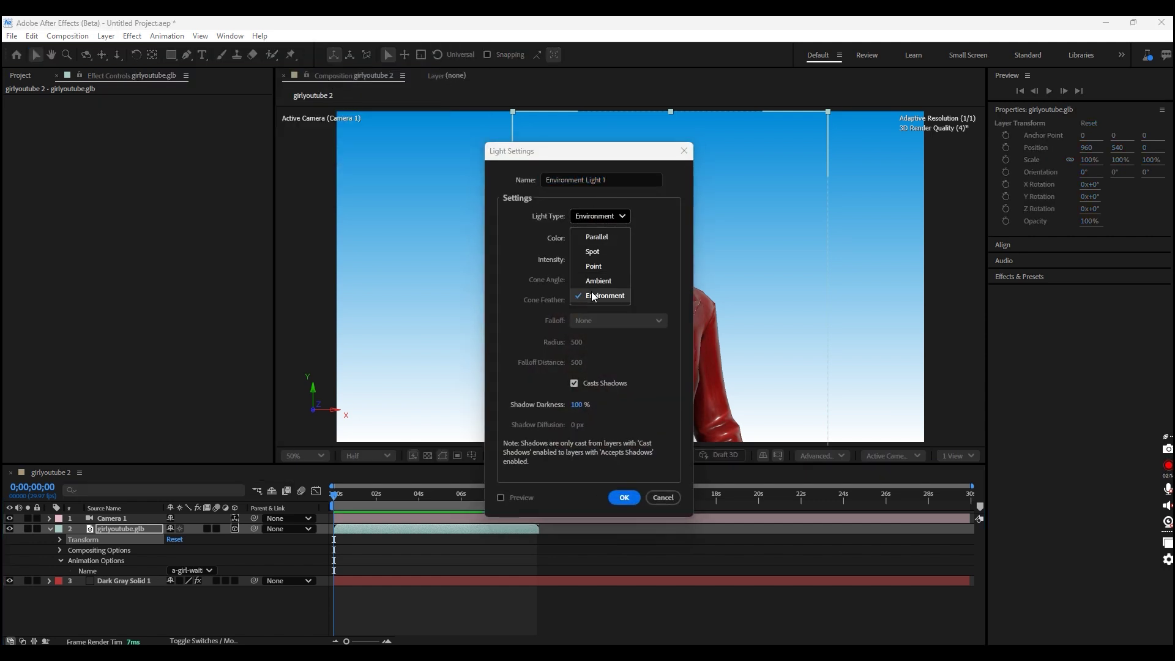
pyautogui.click(601, 296)
pyautogui.click(623, 499)
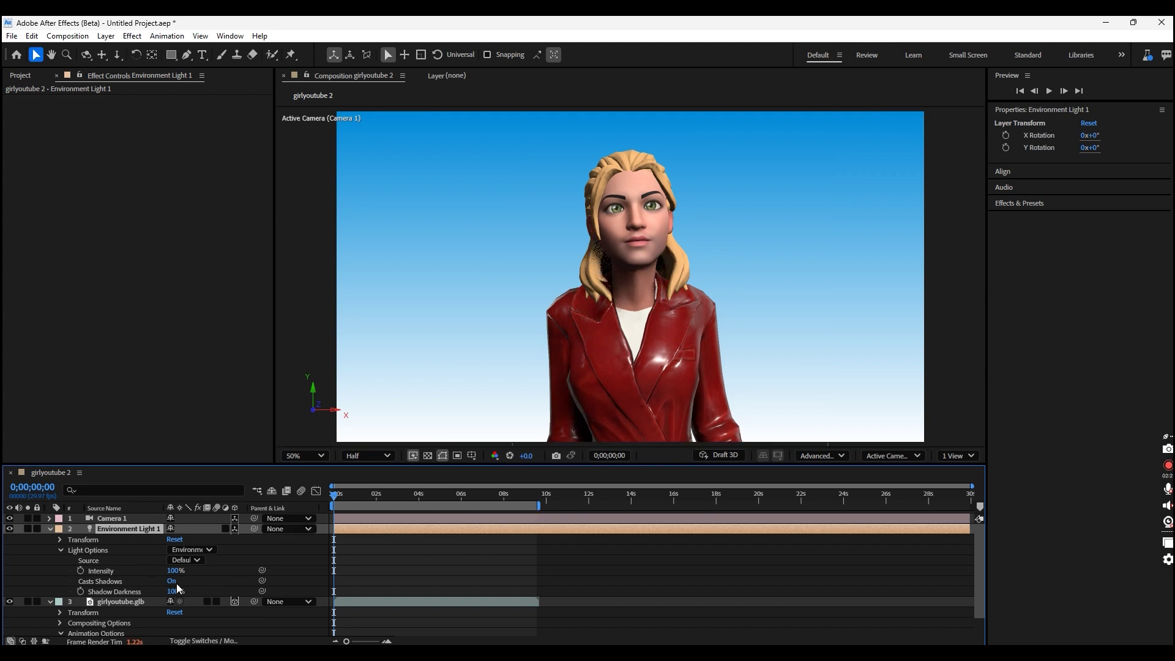
# Step: Rotate the light to -18° X and 71° Y, then preview the lit animation
pyautogui.click(60, 540)
pyautogui.moveTo(181, 549)
pyautogui.mouseDown()
pyautogui.moveTo(225, 570)
pyautogui.moveTo(192, 565)
pyautogui.moveTo(257, 570)
pyautogui.moveTo(236, 571)
pyautogui.mouseUp()
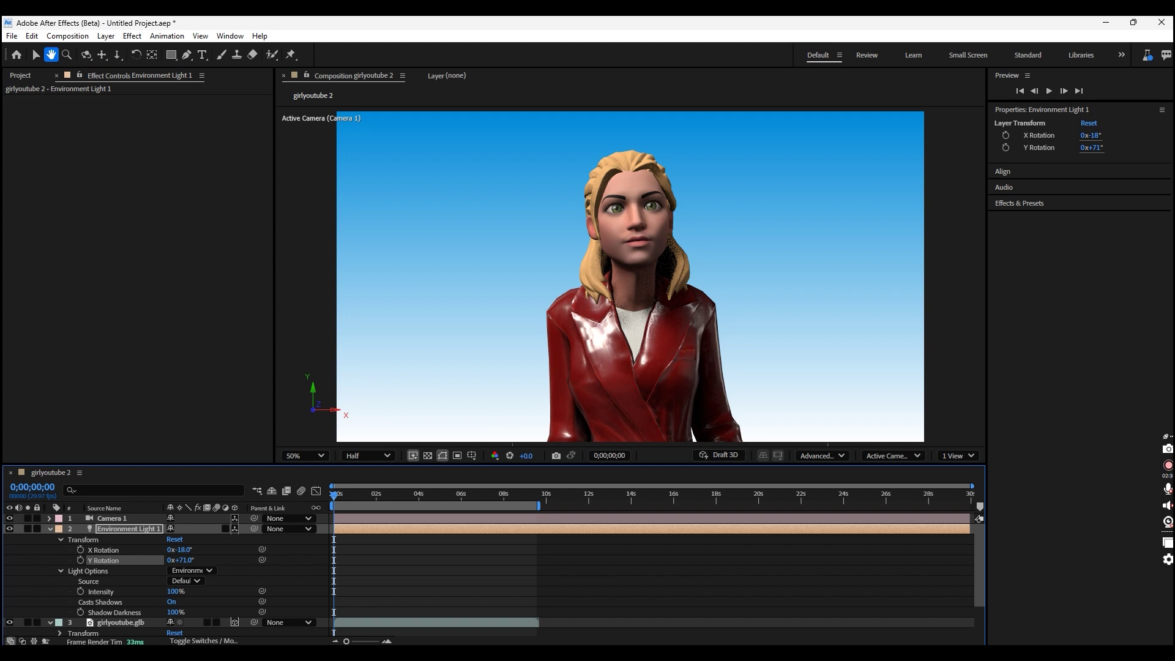
pyautogui.press('space')
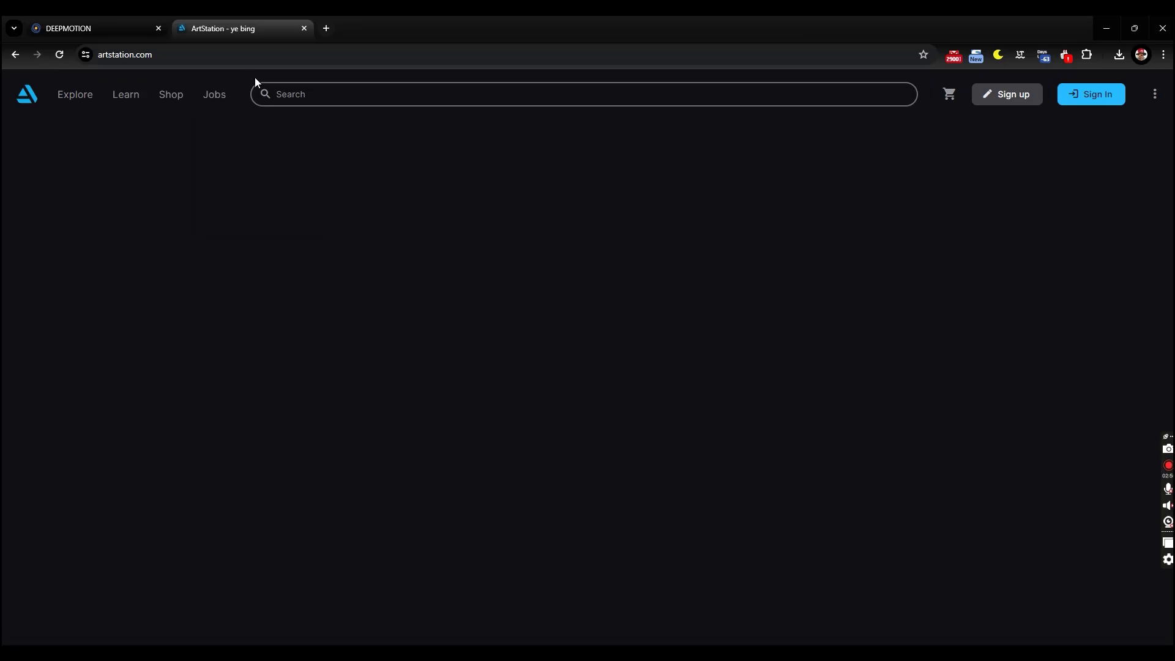
pyautogui.click(153, 55)
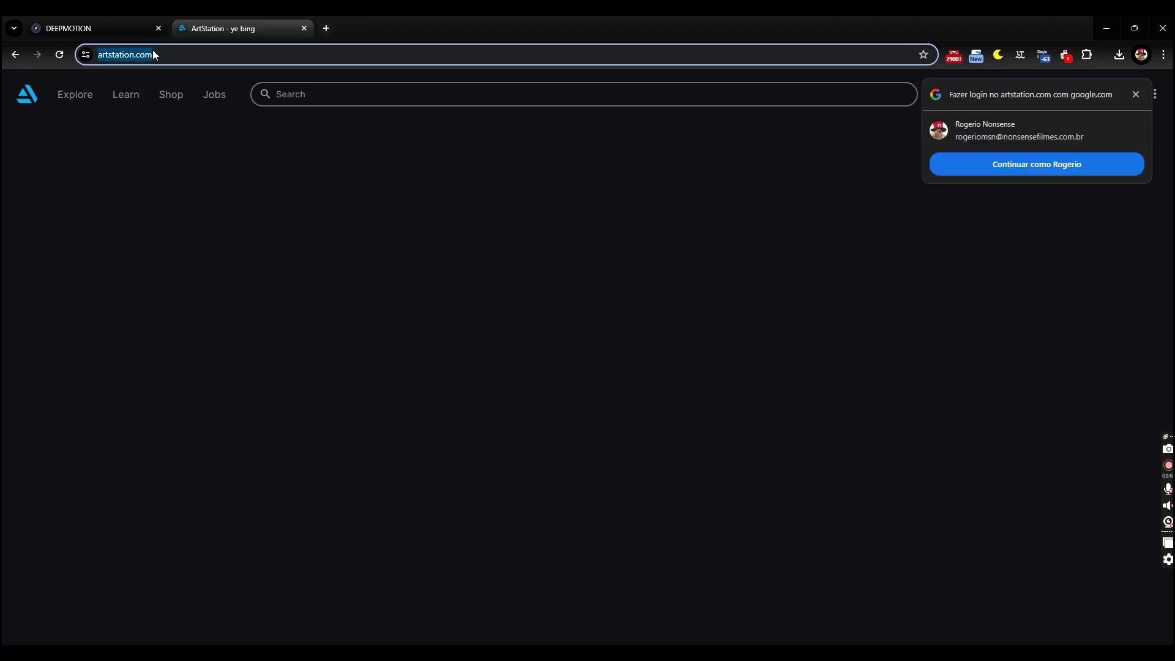
# Step: Search Bing Images for cartoon forest and open the summer forest illustration
pyautogui.write('bing')
pyautogui.press('Return')
pyautogui.click(444, 200)
pyautogui.write('cartoon forest')
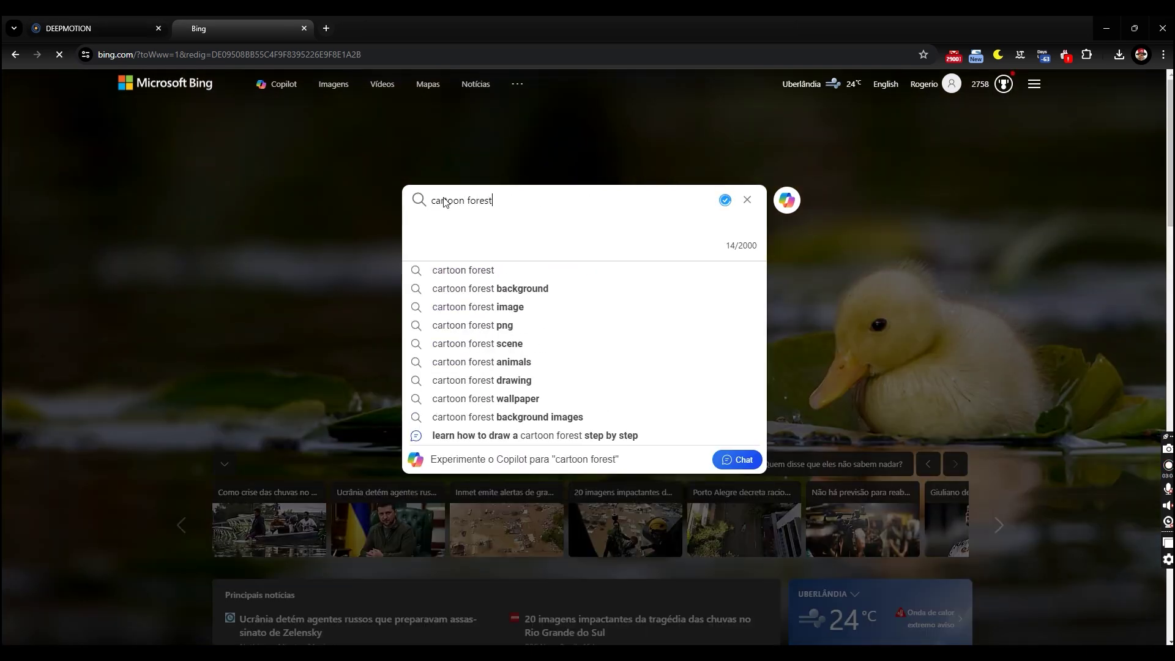
pyautogui.press('Return')
pyautogui.click(275, 126)
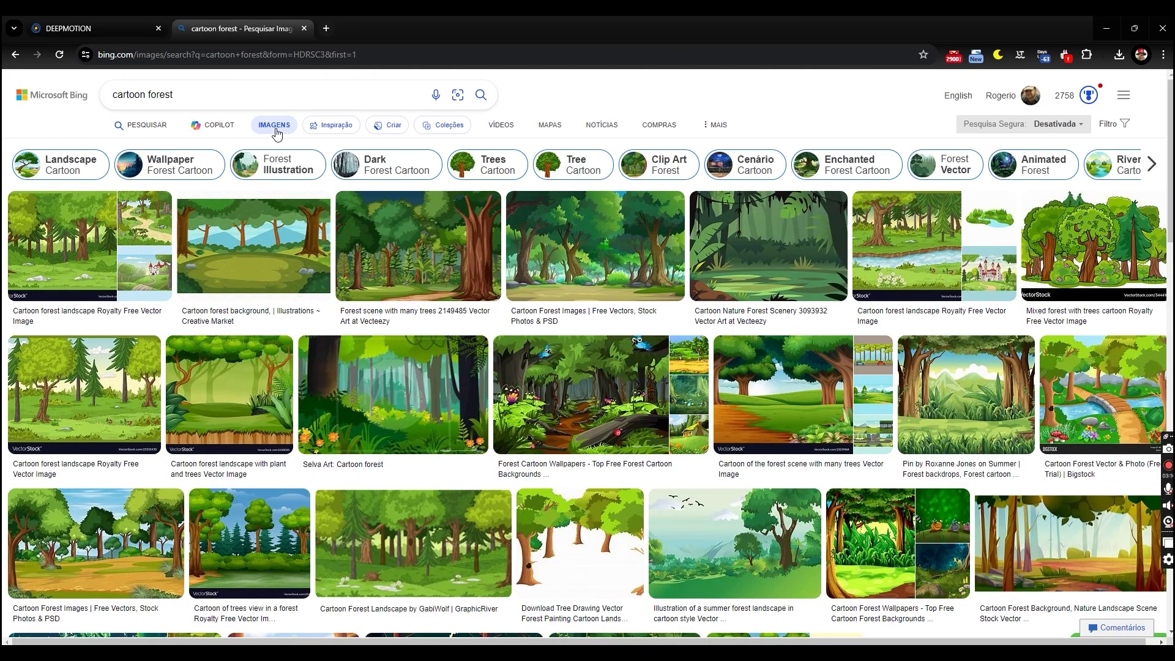
pyautogui.click(735, 545)
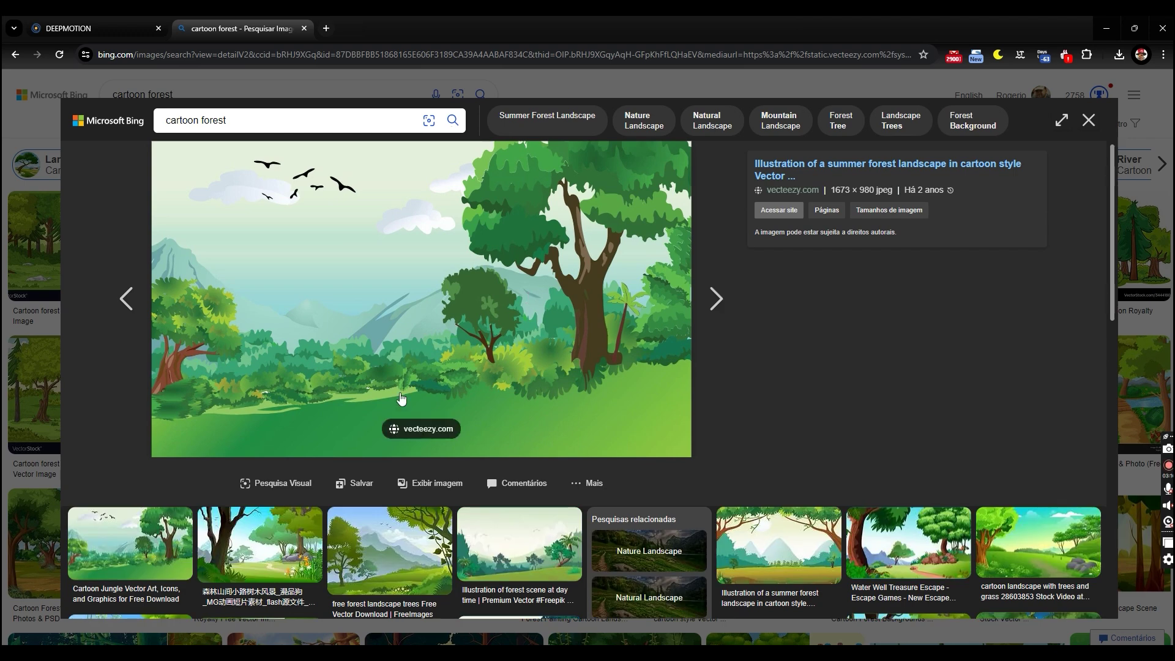
# Step: Save the full-size image as forest.jpg in the saymotion folder
pyautogui.click(421, 367)
pyautogui.hotkey('ctrl', 's')
pyautogui.click(336, 370)
pyautogui.click(451, 516)
pyautogui.press('Return')
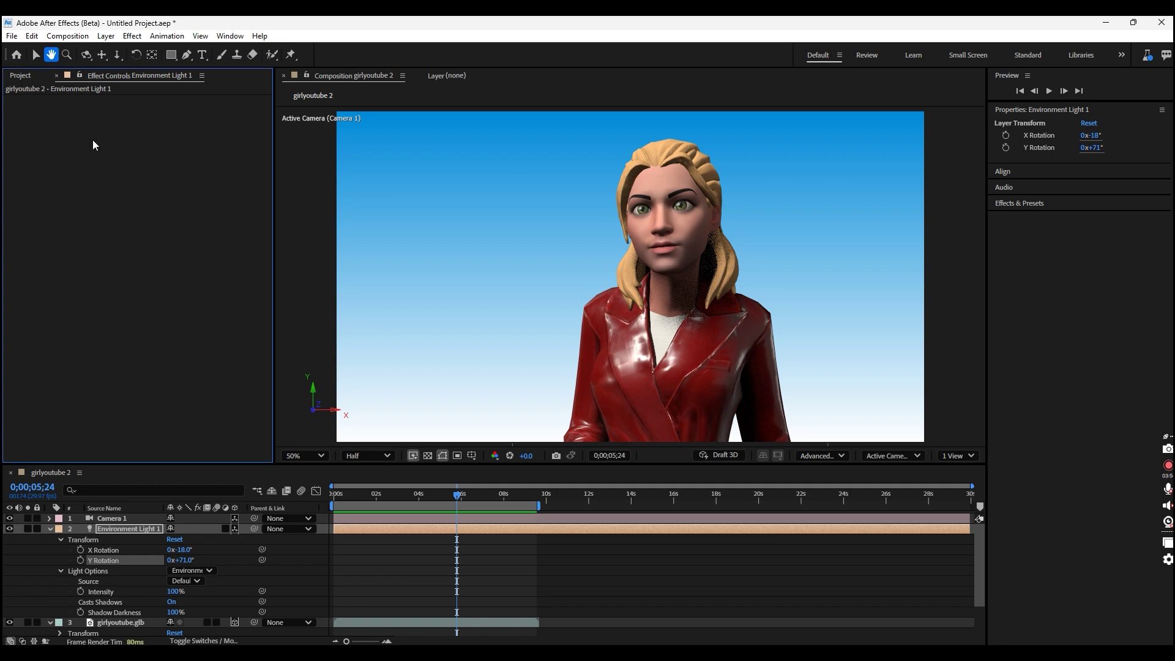
pyautogui.click(20, 74)
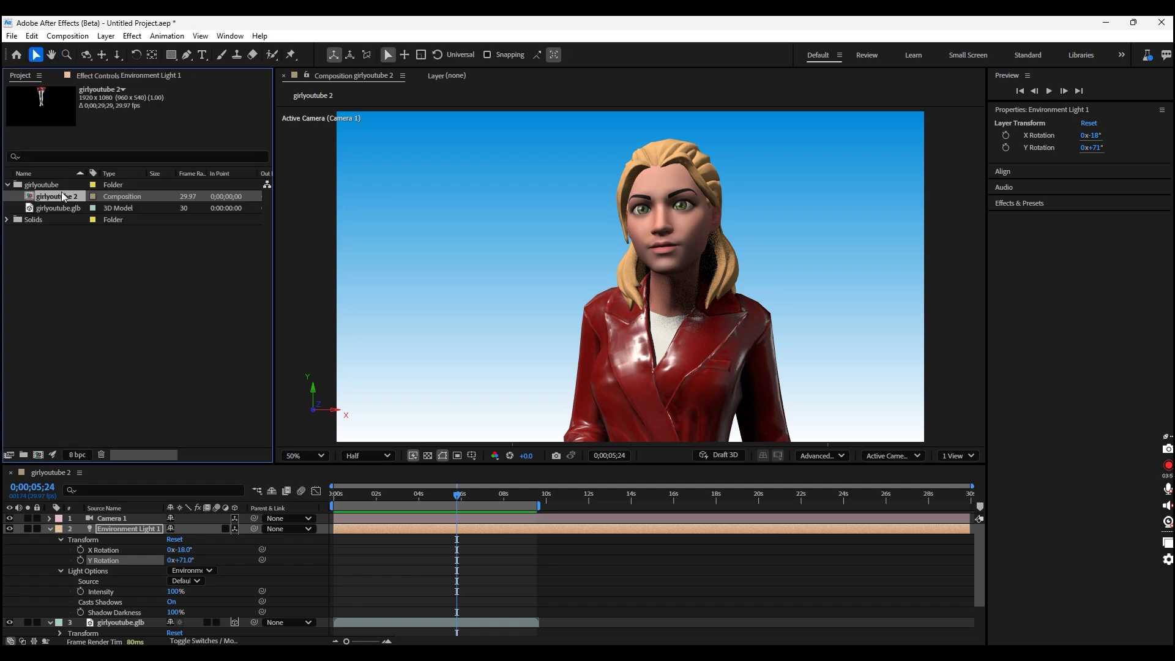
# Step: Import forest.jpg, place it in the composition, and scale it to 147%
pyautogui.doubleClick(135, 275)
pyautogui.click(416, 77)
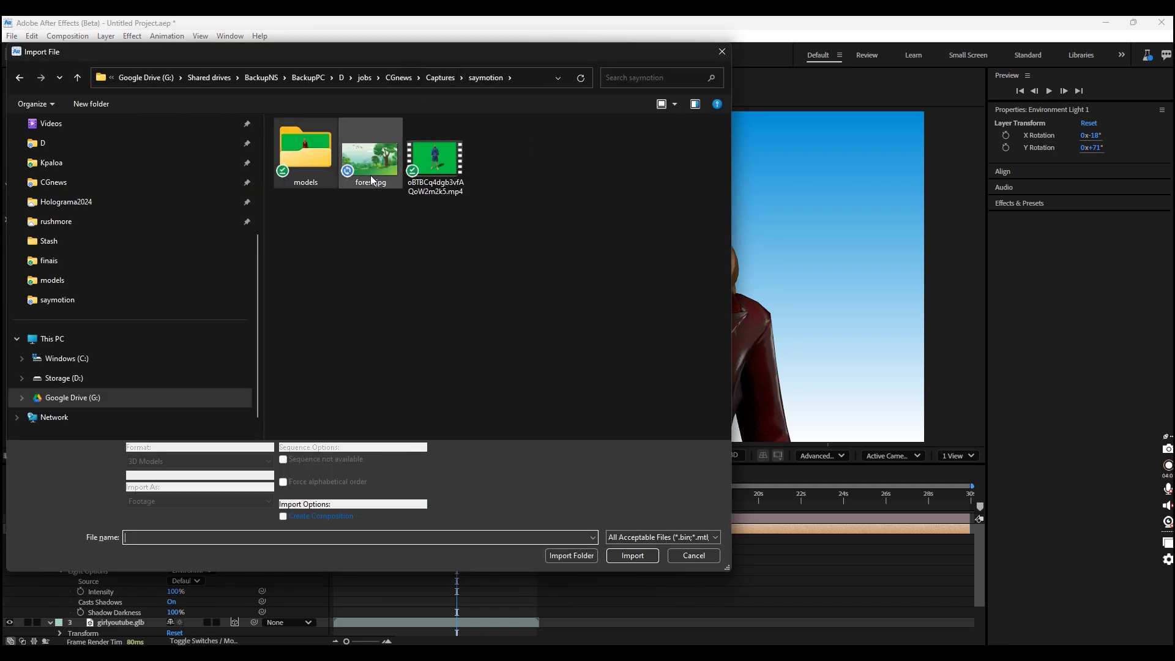
pyautogui.press('Escape')
pyautogui.moveTo(67, 205); pyautogui.dragTo(122, 624)
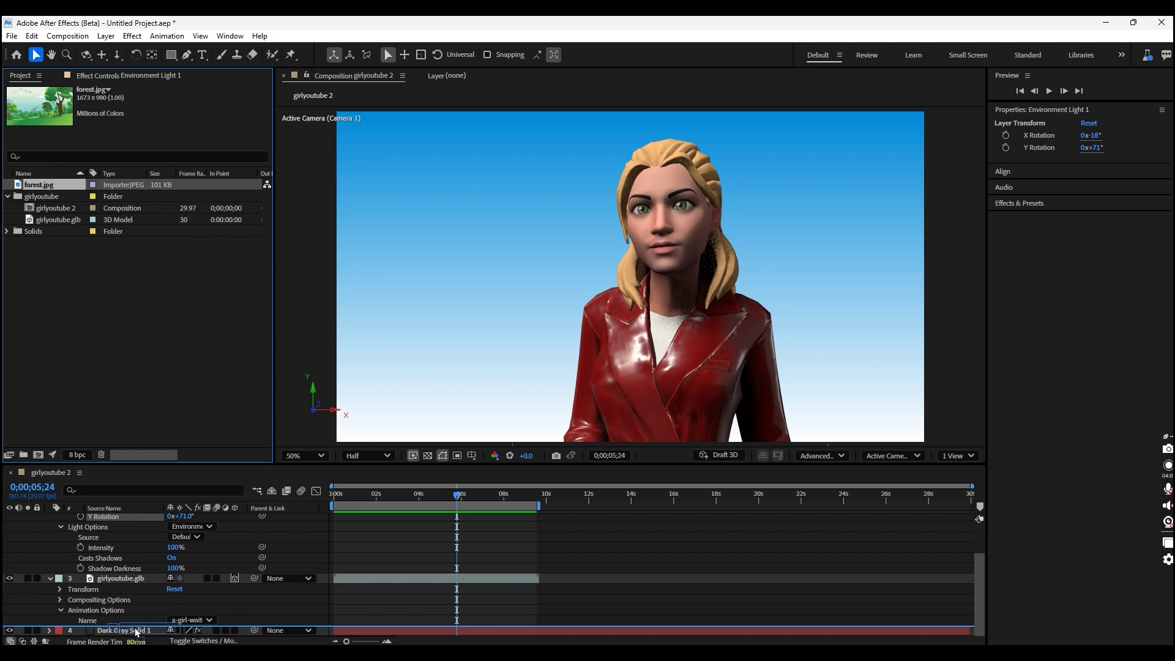
pyautogui.scroll(-2, 130, 612)
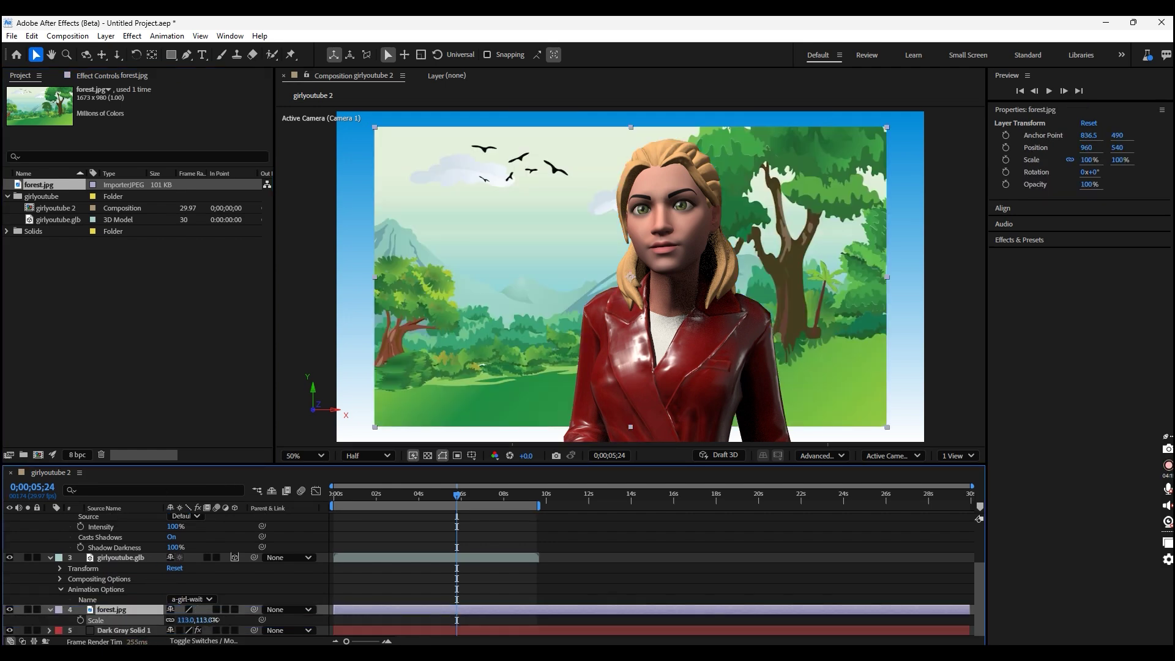
pyautogui.moveTo(213, 620); pyautogui.dragTo(236, 620)
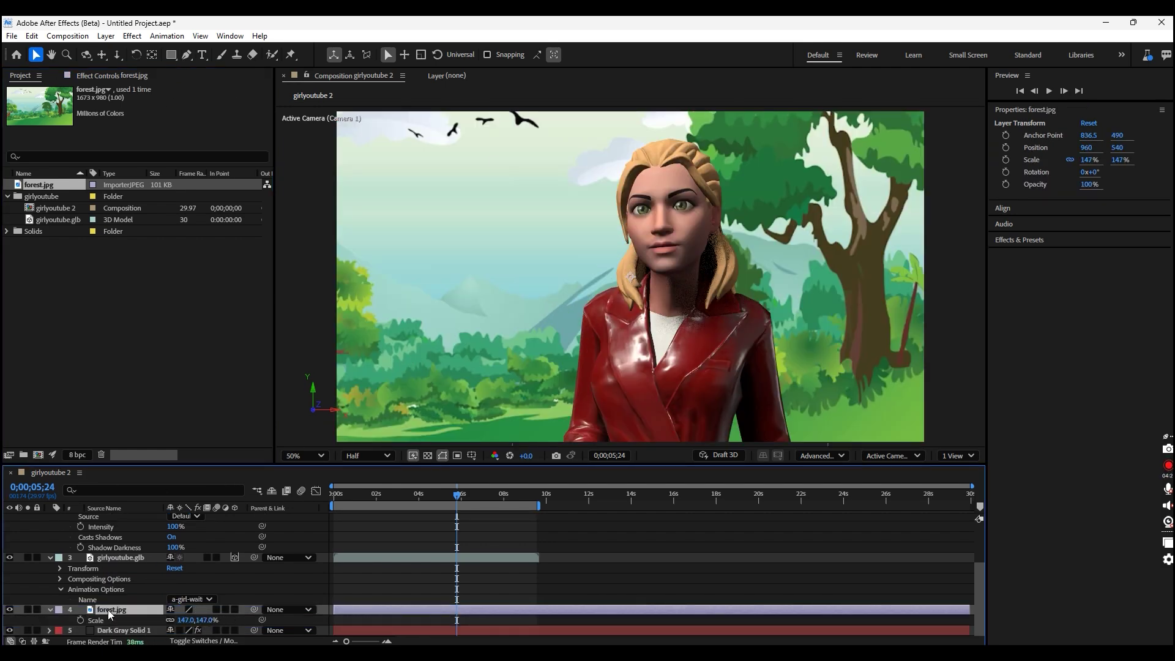
# Step: Draw a Pen mask around the sky on the forest layer
pyautogui.doubleClick(111, 615)
pyautogui.click(187, 54)
pyautogui.click(352, 194)
pyautogui.click(387, 182)
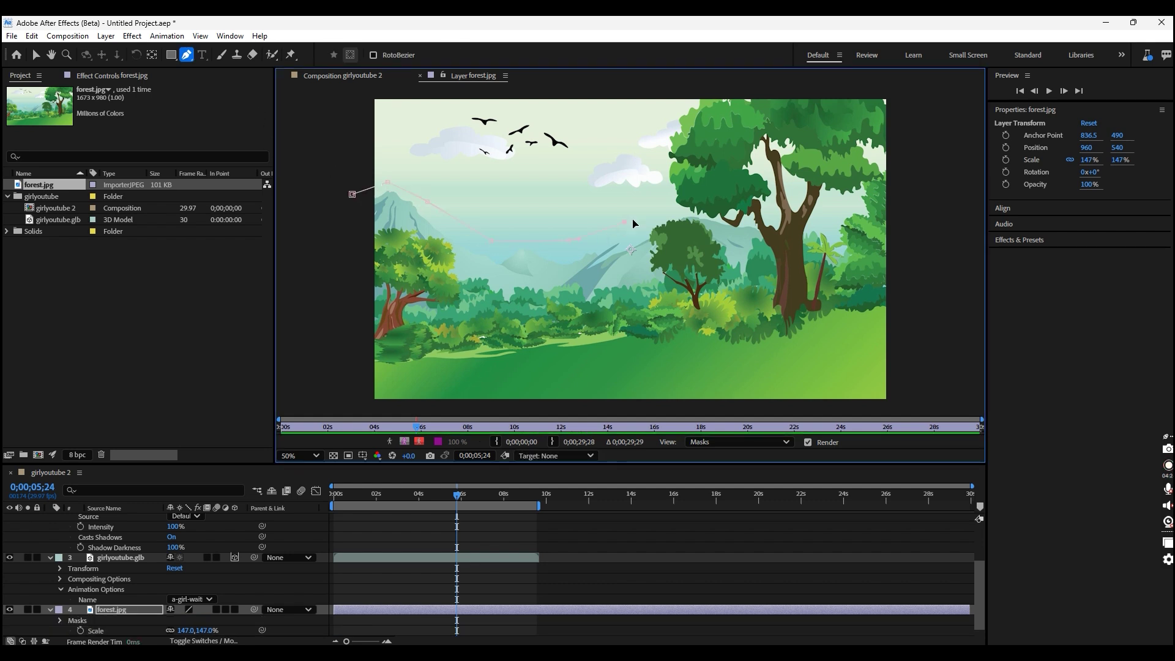
pyautogui.click(352, 194)
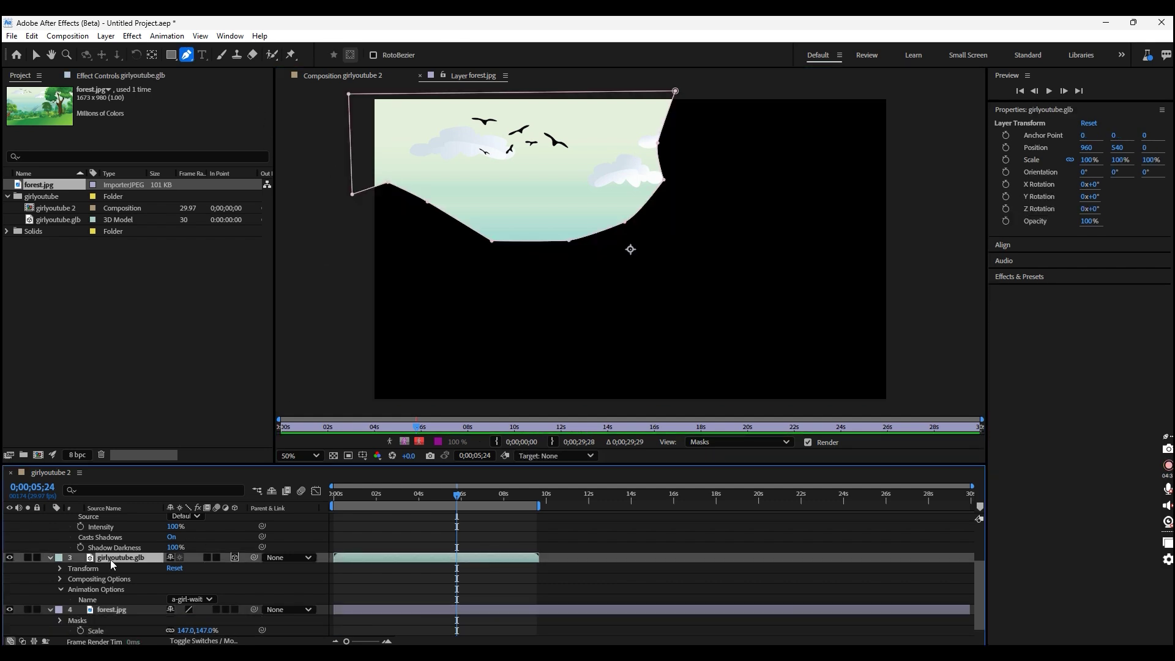
# Step: Invert the sky mask, put the forest layer behind the avatar, and apply Extract
pyautogui.click(114, 557)
pyautogui.click(154, 589)
pyautogui.hotkey('ctrl', ']')
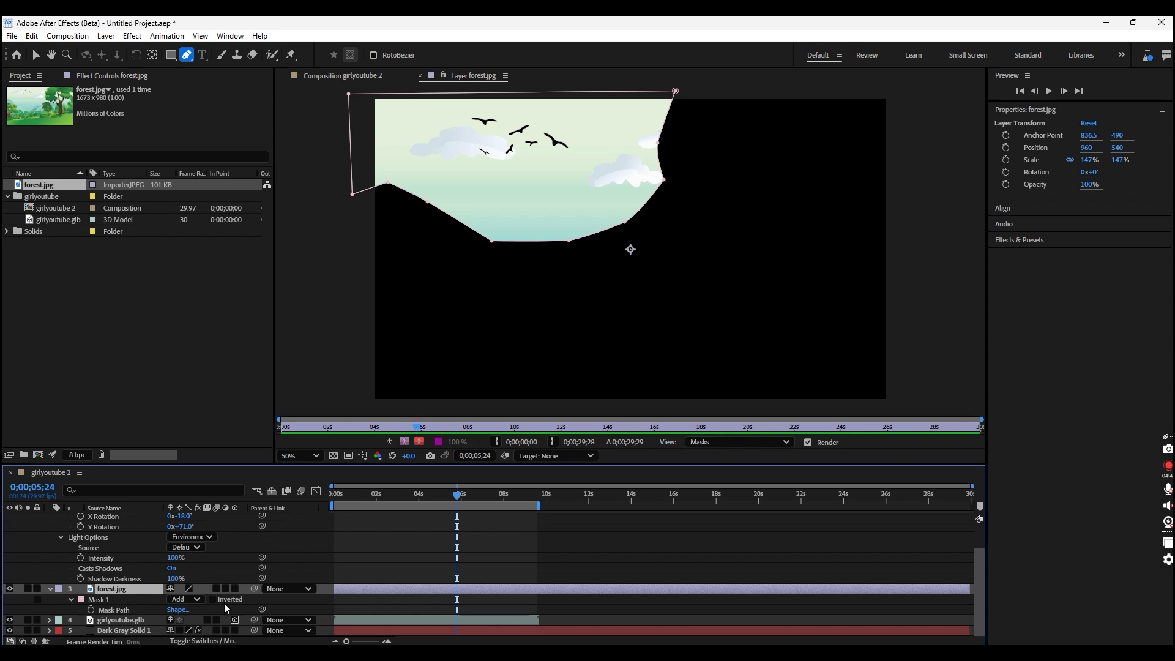
pyautogui.click(212, 599)
pyautogui.click(342, 75)
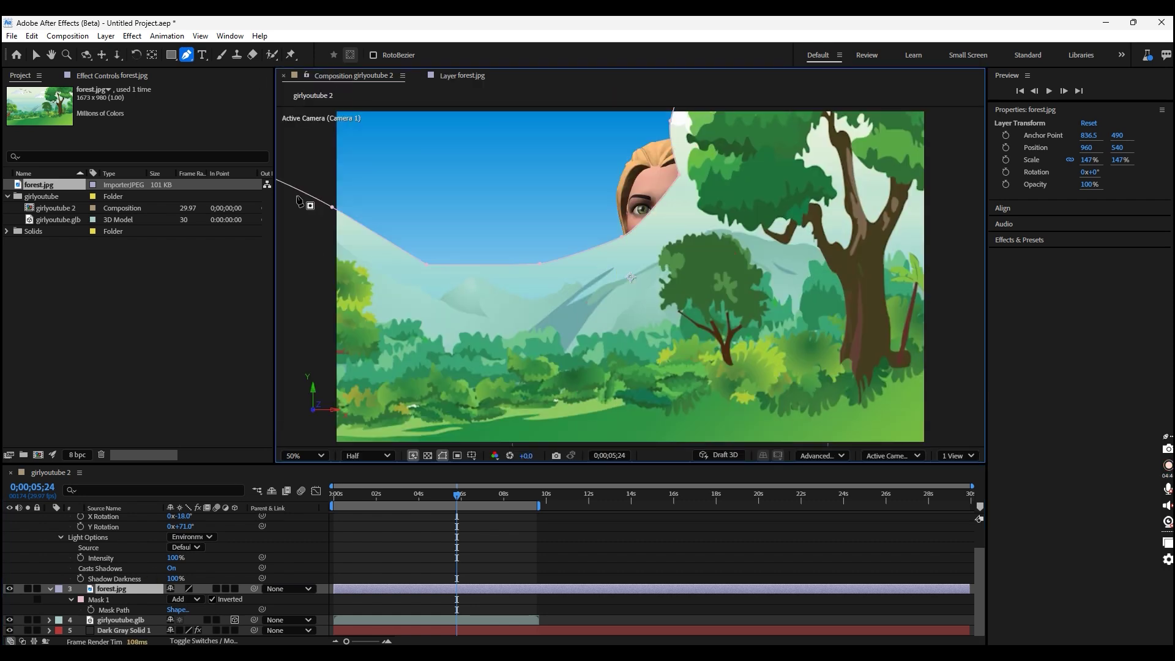
pyautogui.click(51, 591)
pyautogui.hotkey('ctrl', '[')
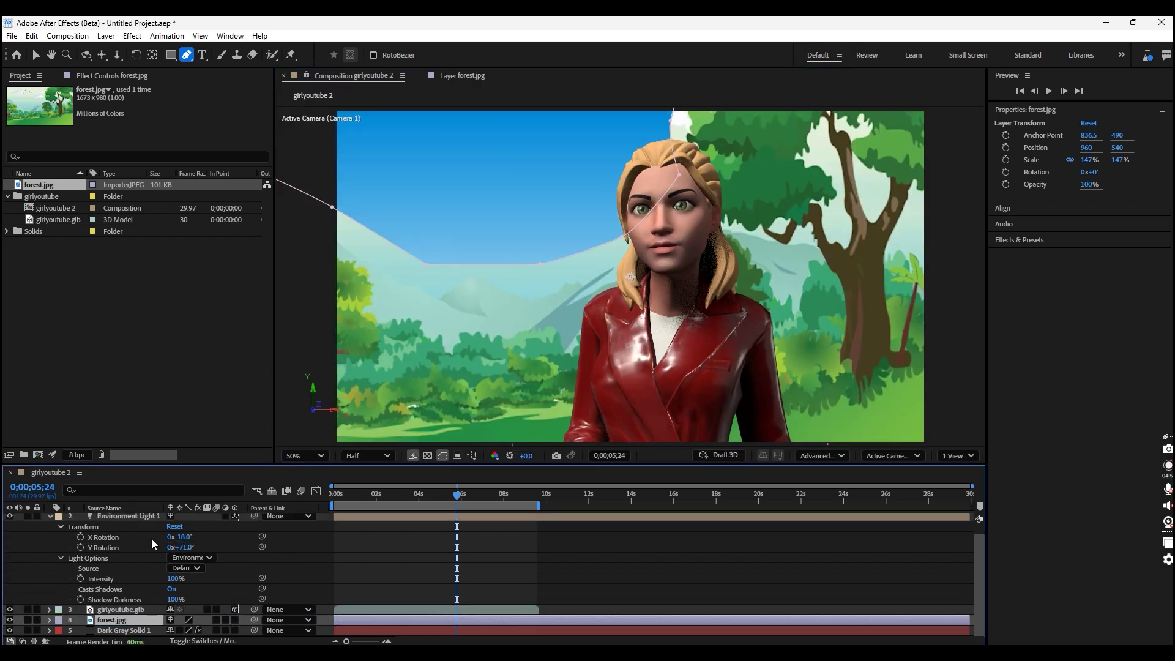
pyautogui.click(140, 38)
pyautogui.click(355, 331)
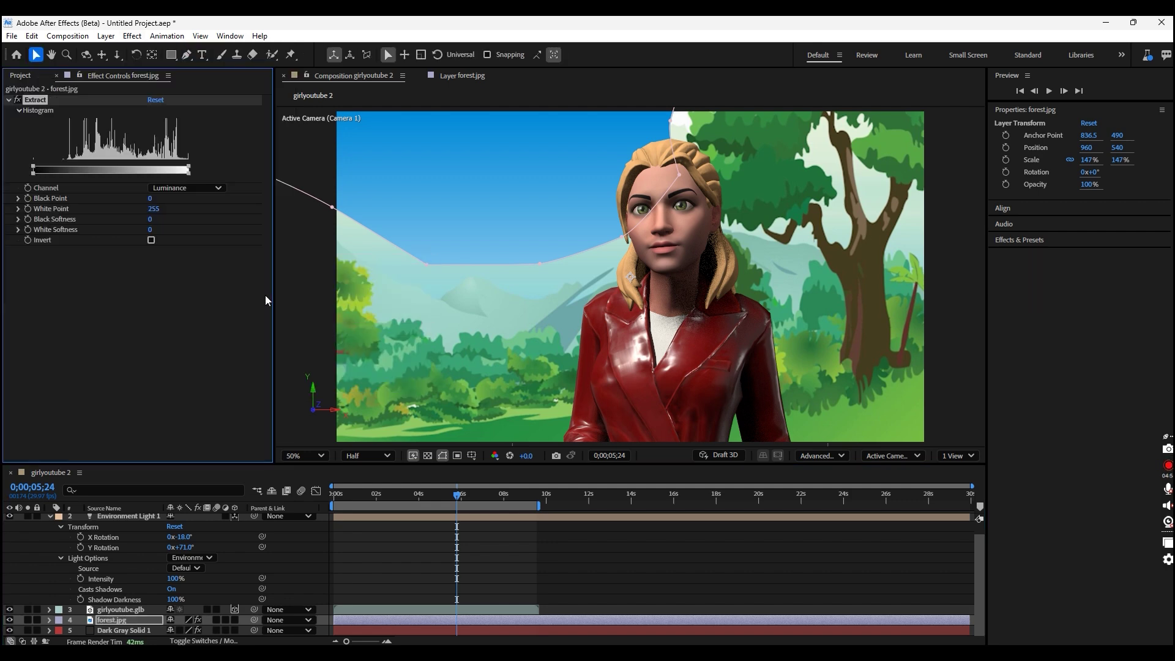
# Step: Lower the Extract White Point to 173 to drop the sky, and preview
pyautogui.moveTo(185, 172); pyautogui.dragTo(154, 173)
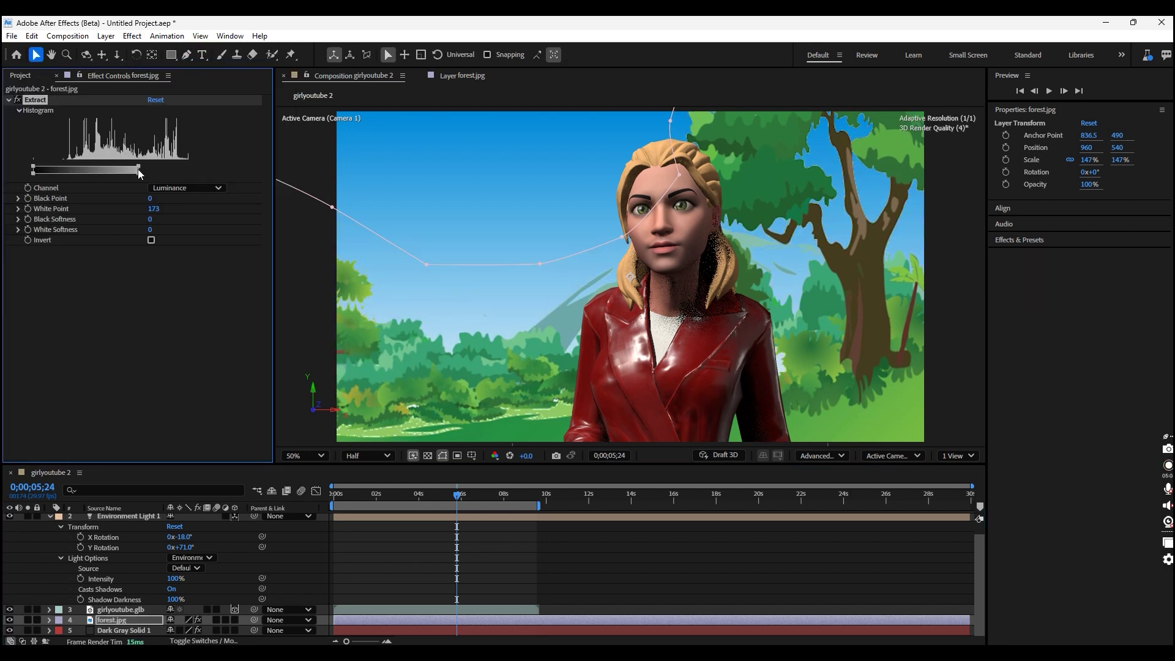
pyautogui.press(',')
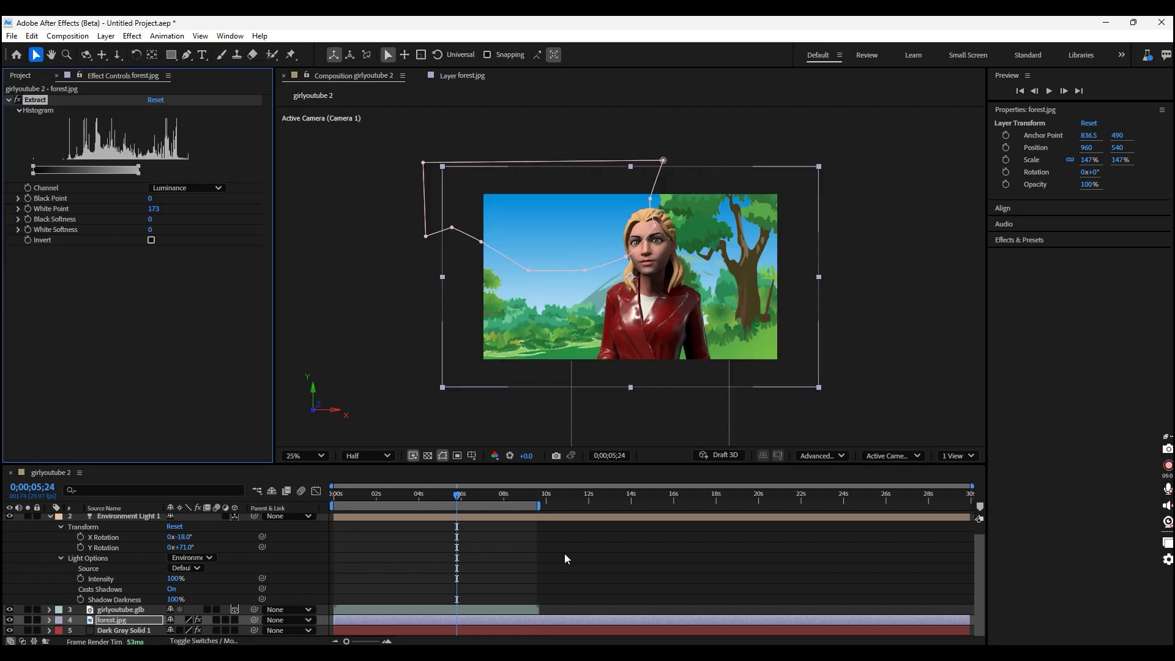
pyautogui.click(488, 556)
pyautogui.press('Home')
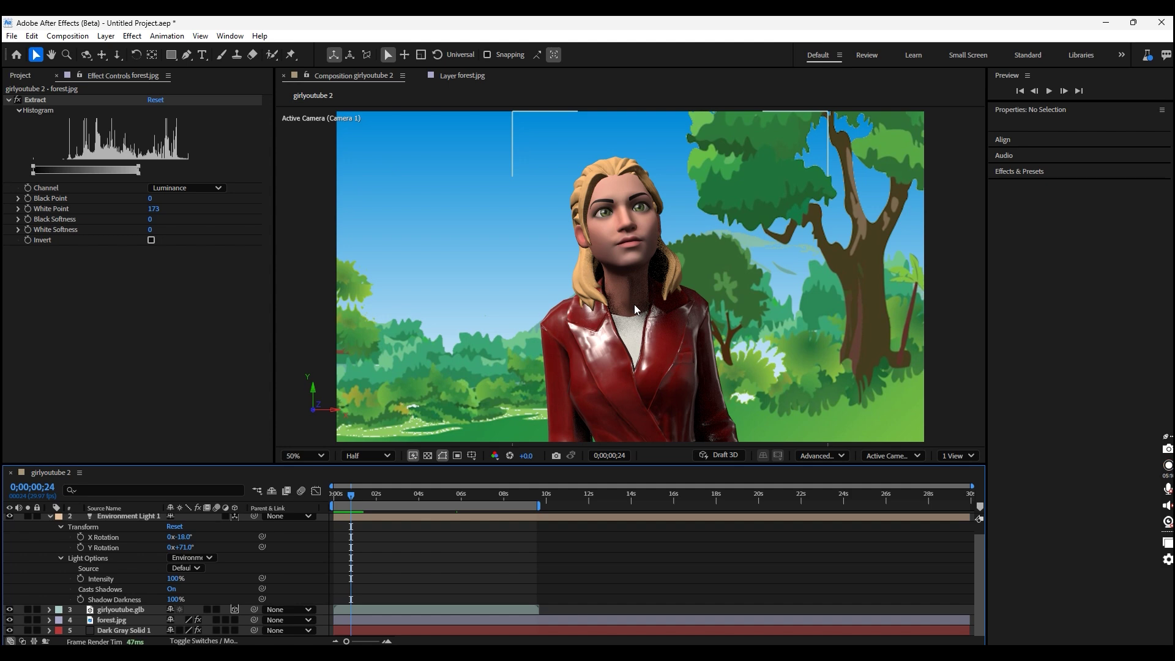
pyautogui.click(304, 455)
pyautogui.click(306, 226)
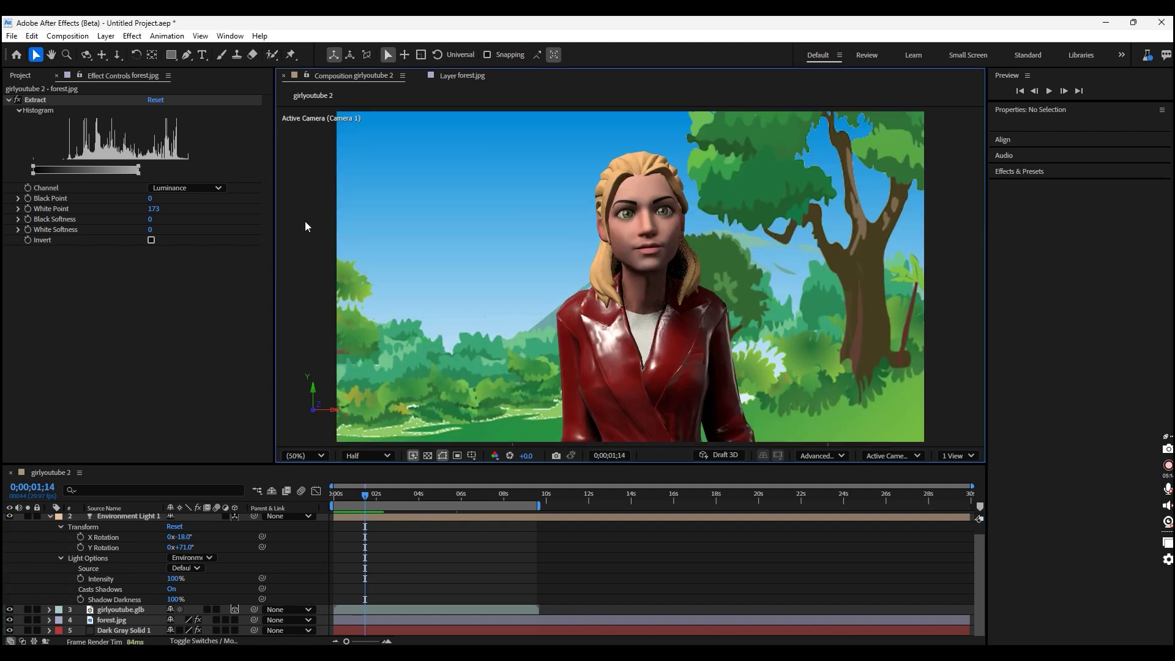
# Step: Raise the light's Shadow Darkness and preview the animation again
pyautogui.click(119, 611)
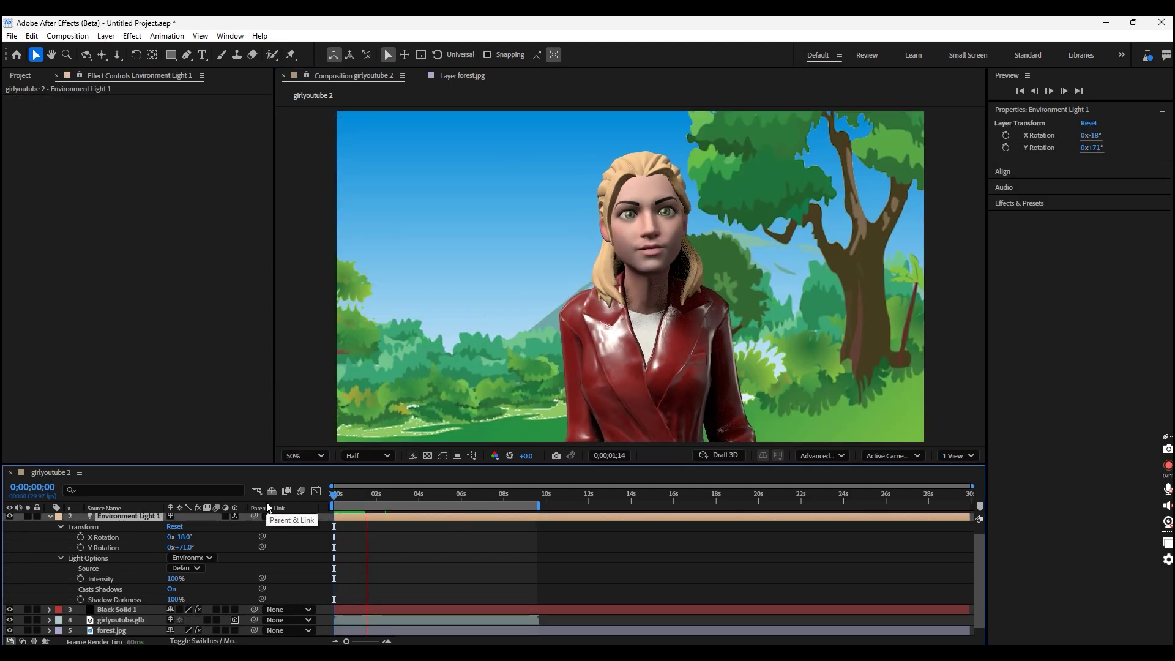
pyautogui.moveTo(147, 597); pyautogui.dragTo(163, 595)
pyautogui.press('space')
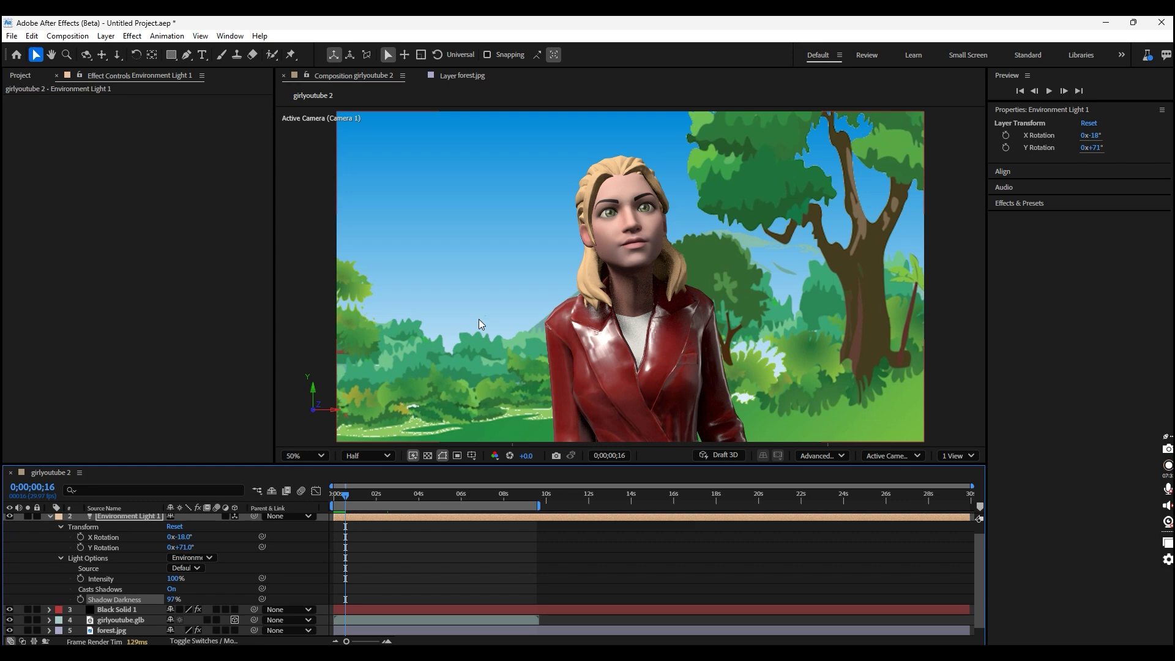
# Step: Add the composition to the Render Queue with output youtubegirlscenary.mp4
pyautogui.click(67, 36)
pyautogui.click(105, 143)
pyautogui.click(81, 547)
pyautogui.click(306, 548)
pyautogui.write('ry')
pyautogui.press('Return')
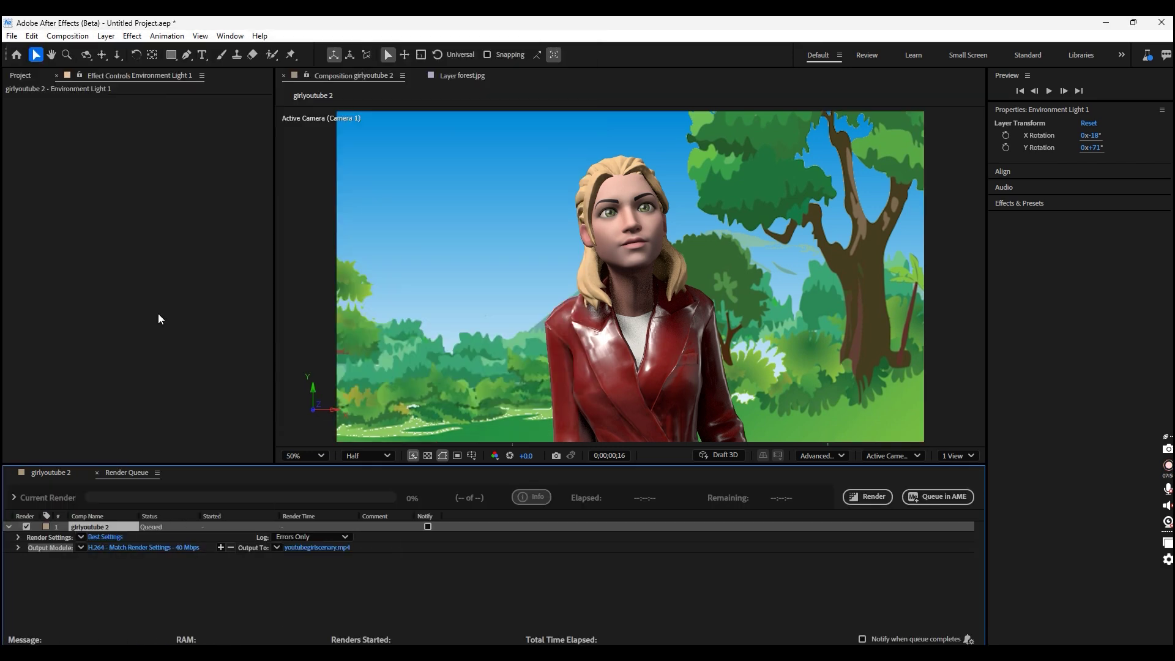
# Step: Start rendering youtubegirlscenary.mp4 from the Render Queue
pyautogui.click(871, 498)
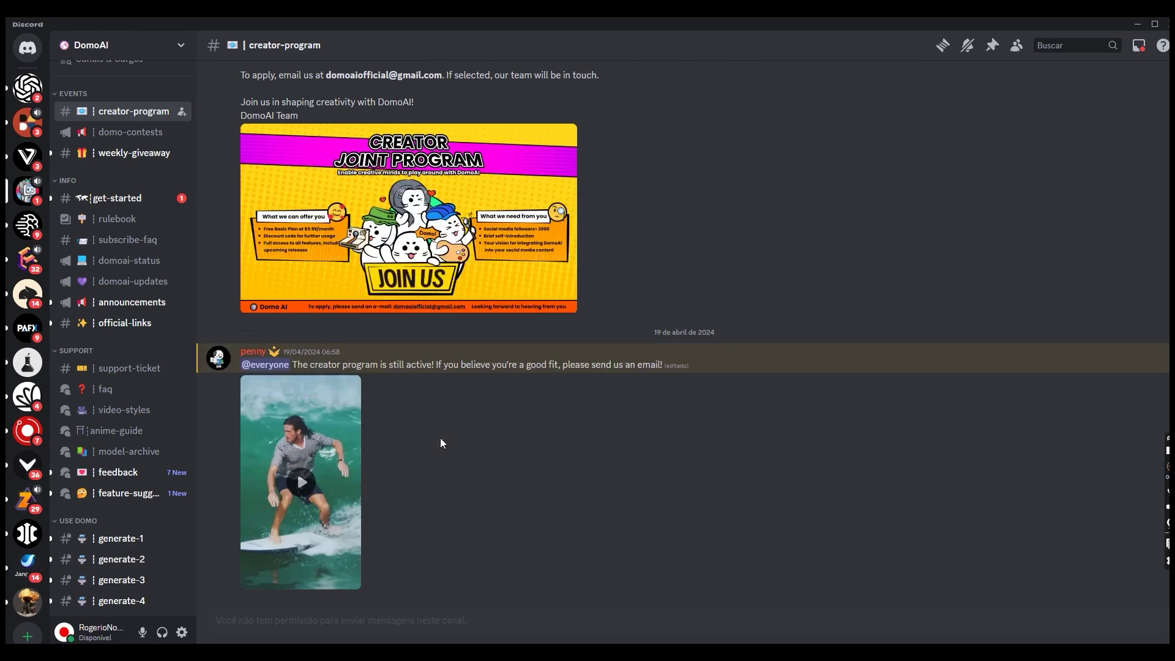
# Step: In the generate-video-2 channel, enter the DomoAI /video command
pyautogui.scroll(-6, 128, 509)
pyautogui.scroll(3, 128, 509)
pyautogui.click(136, 398)
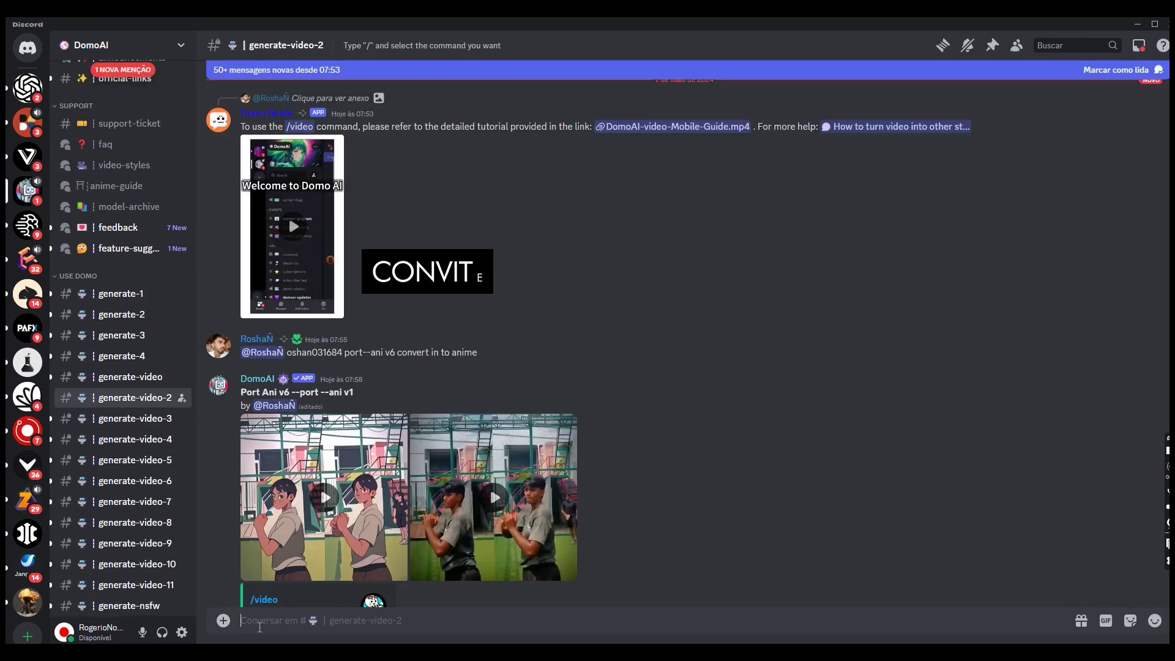
pyautogui.write(';vide')
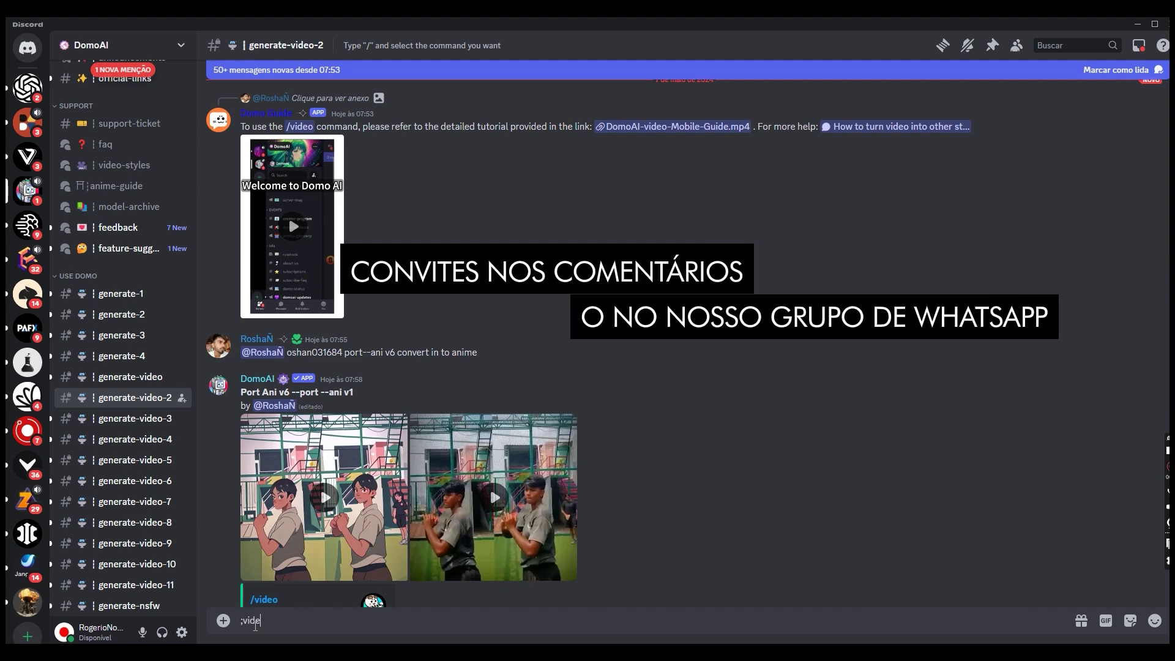
pyautogui.press('BackSpace')
pyautogui.press('BackSpace')
pyautogui.press('BackSpace')
pyautogui.write('/video')
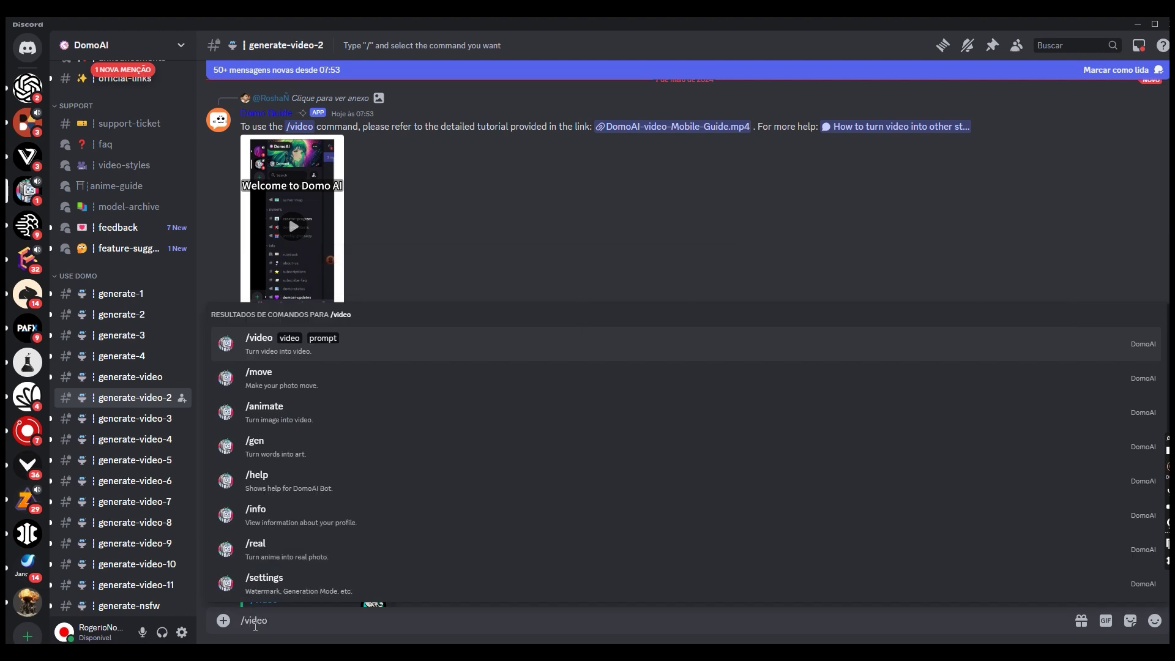
pyautogui.press('Return')
# Step: Attach youtubegirlscenary.mp4 and send the request with prompt 'a girl smile in forest'
pyautogui.click(278, 534)
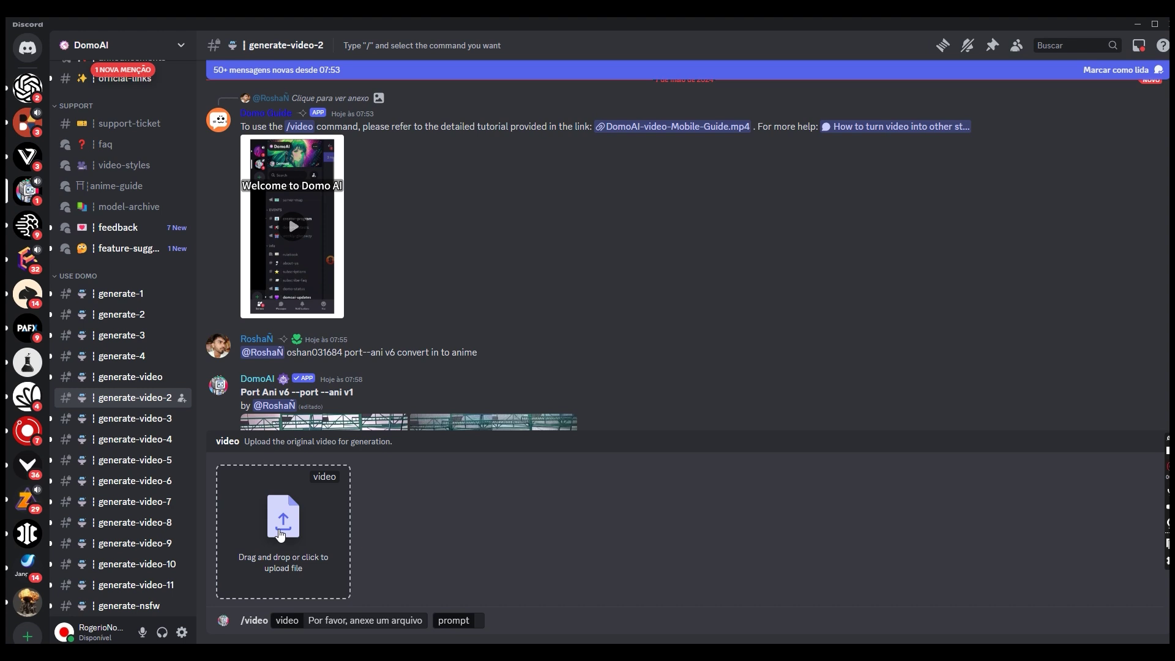
pyautogui.click(490, 328)
pyautogui.write('a girl smile in forest')
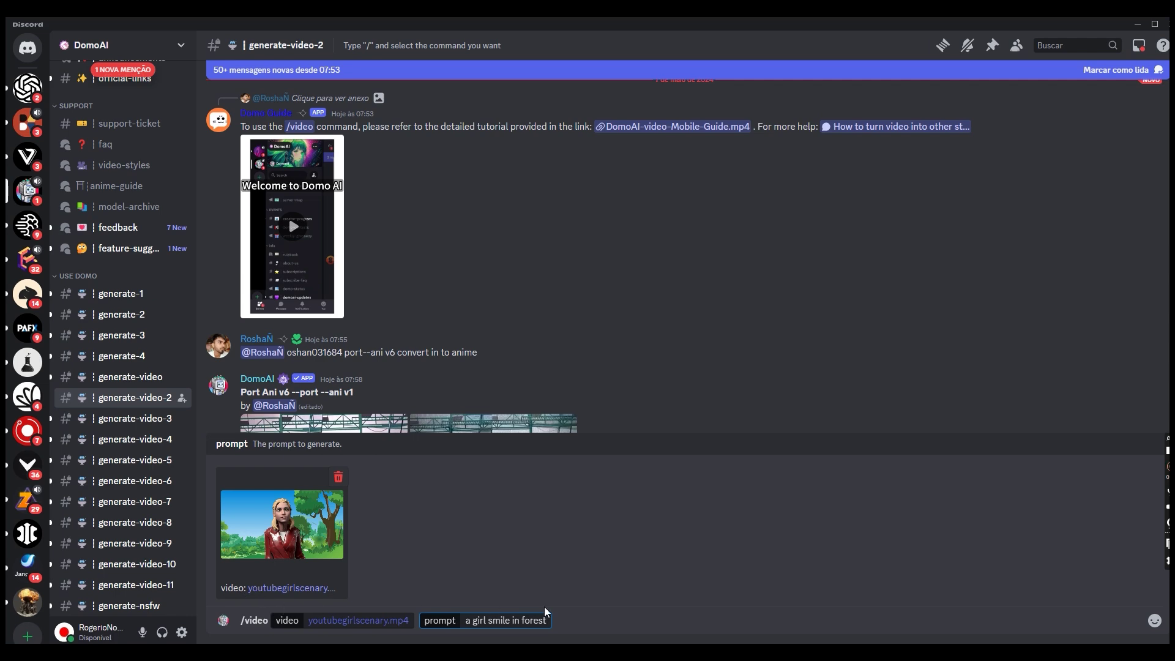
pyautogui.press('Return')
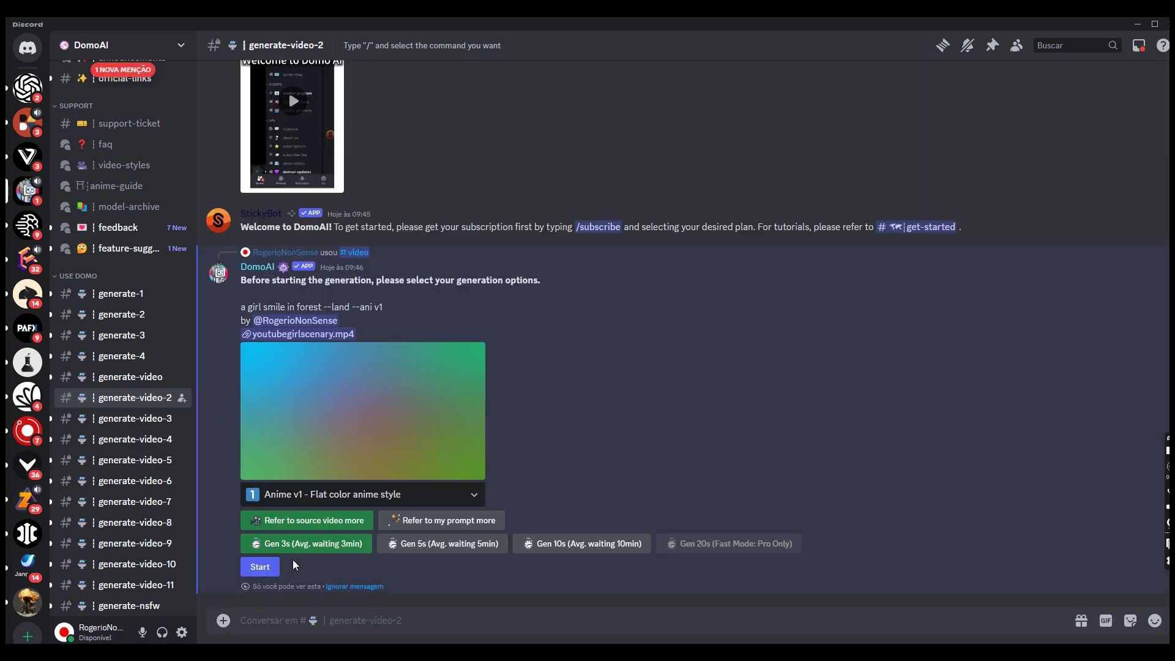
# Step: Pick the Illustration v11 American comicbook style and Gen 10s, then start generation
pyautogui.click(412, 496)
pyautogui.scroll(-3, 369, 564)
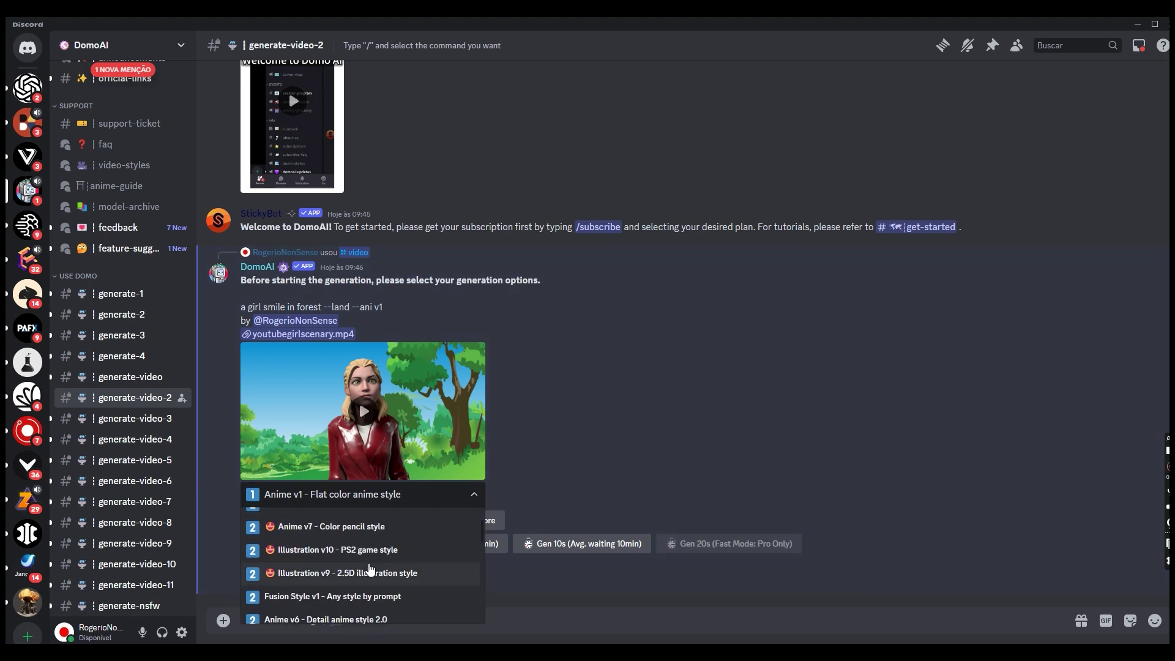
pyautogui.scroll(1, 382, 576)
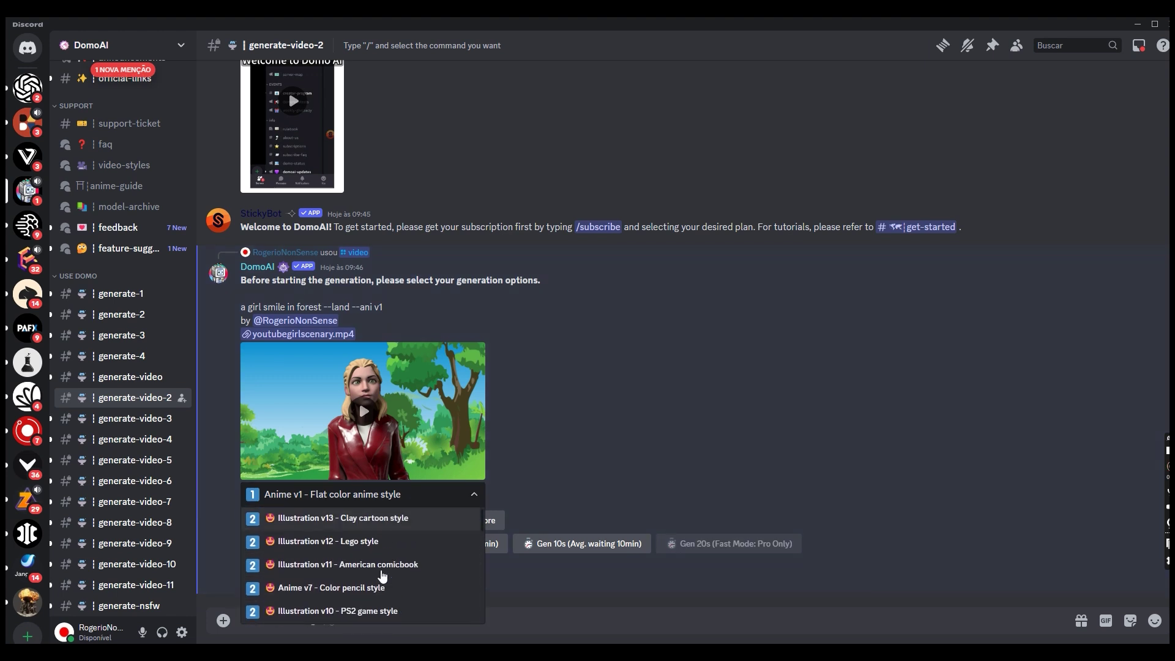
pyautogui.click(382, 572)
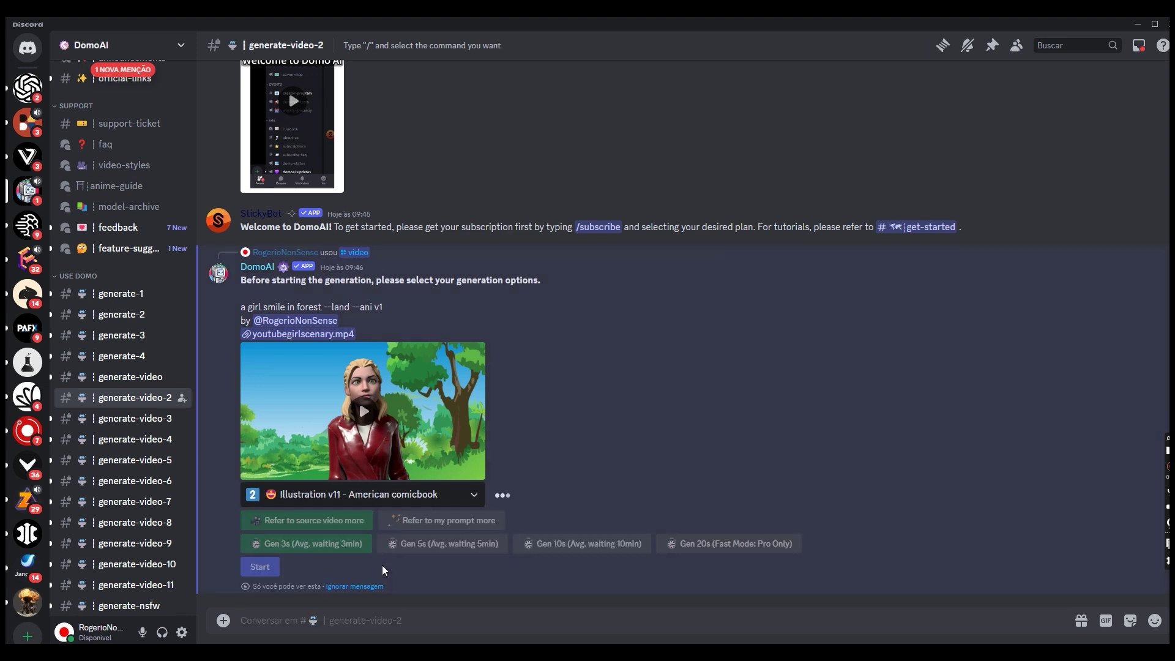
pyautogui.click(564, 551)
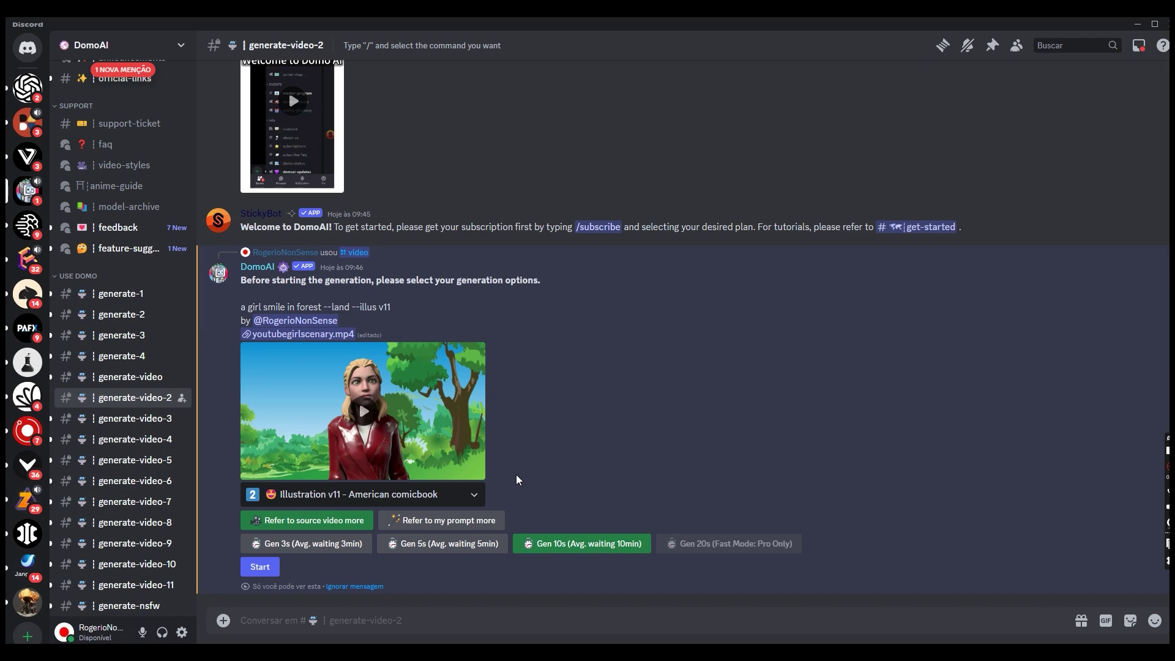
pyautogui.click(257, 568)
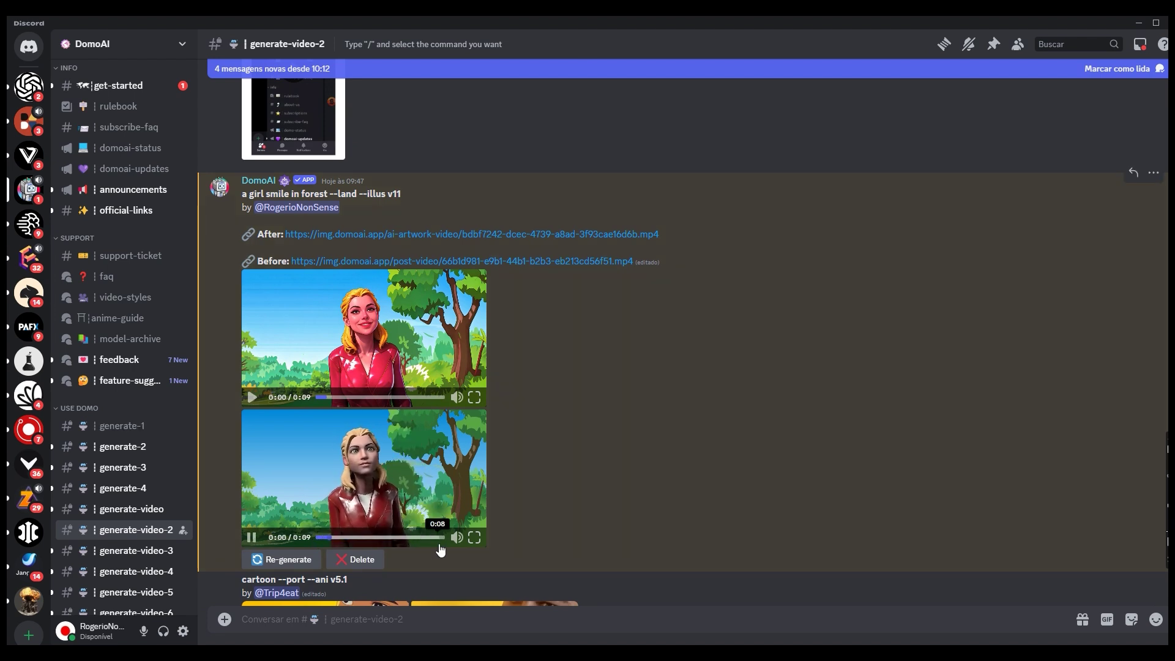
# Step: Watch the original and comicbook-styled videos full screen
pyautogui.click(471, 539)
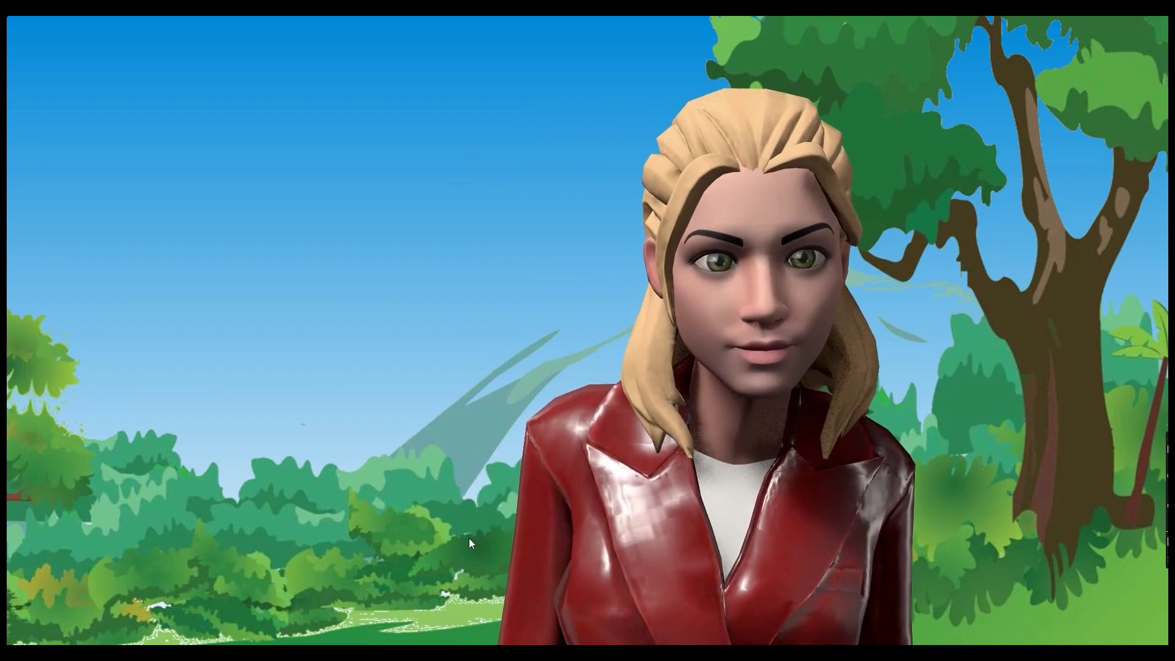
pyautogui.press('Escape')
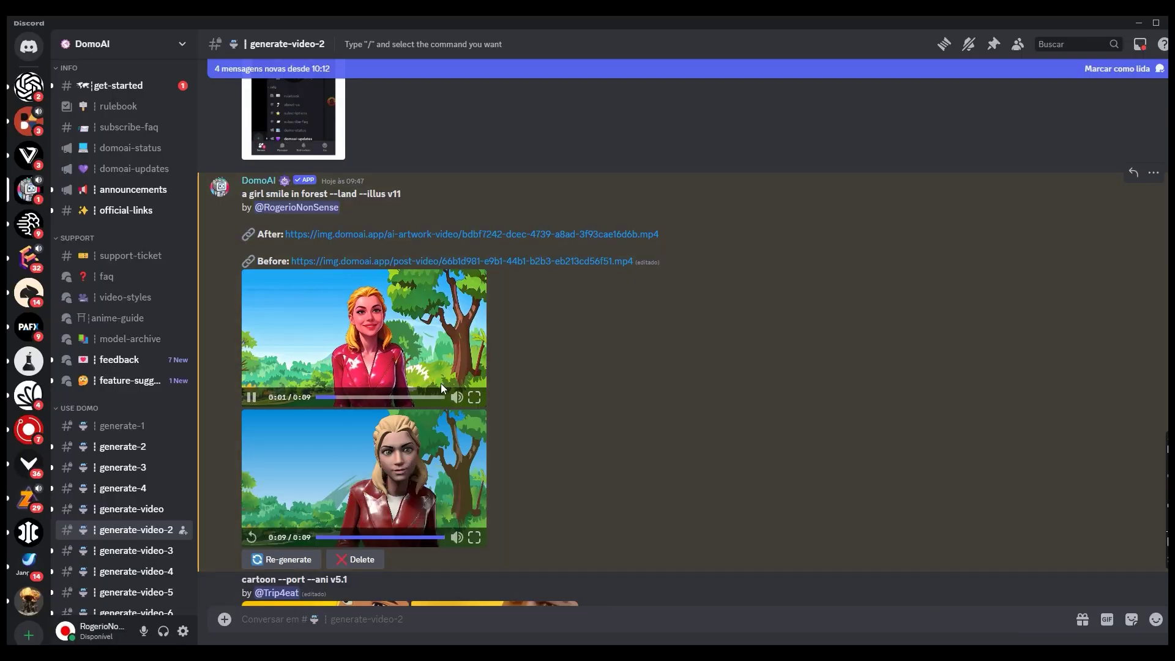
pyautogui.click(474, 398)
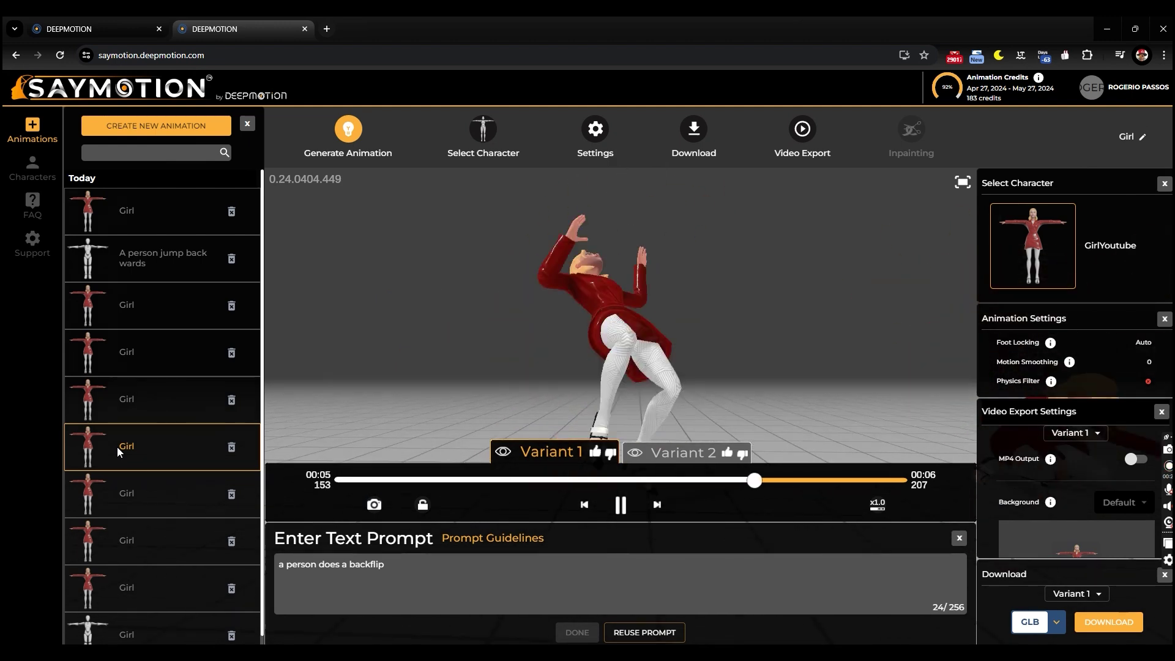
# Step: Set the SayMotion download format to GLB and open Blender past its splash screen
pyautogui.click(620, 505)
pyautogui.click(1047, 629)
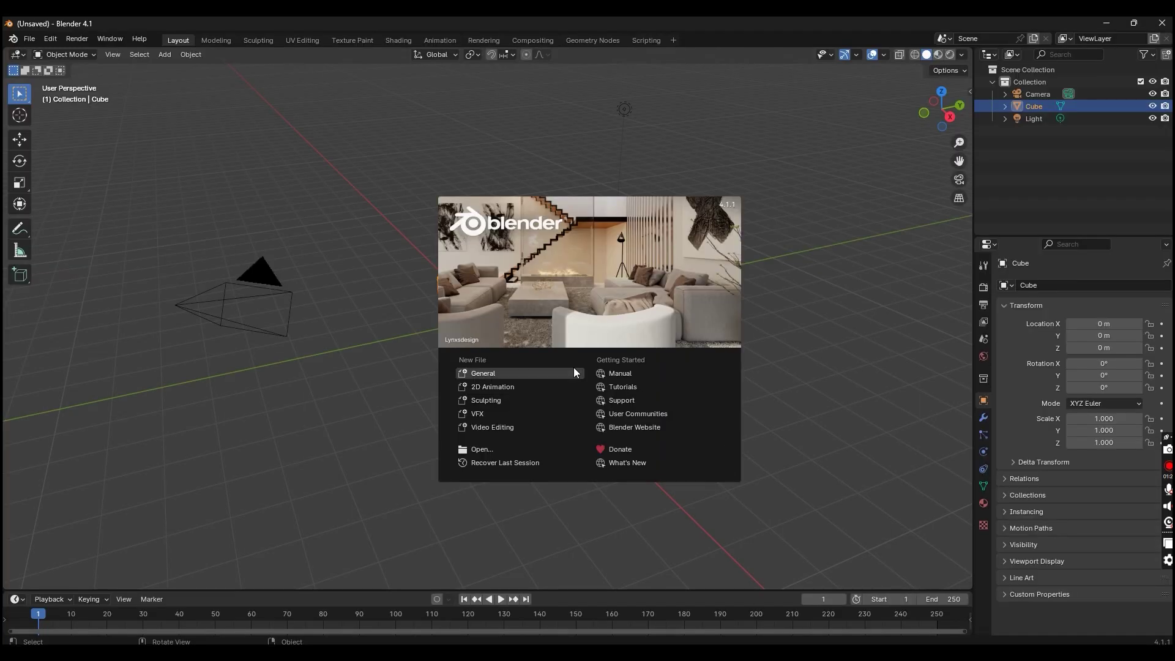
pyautogui.click(475, 371)
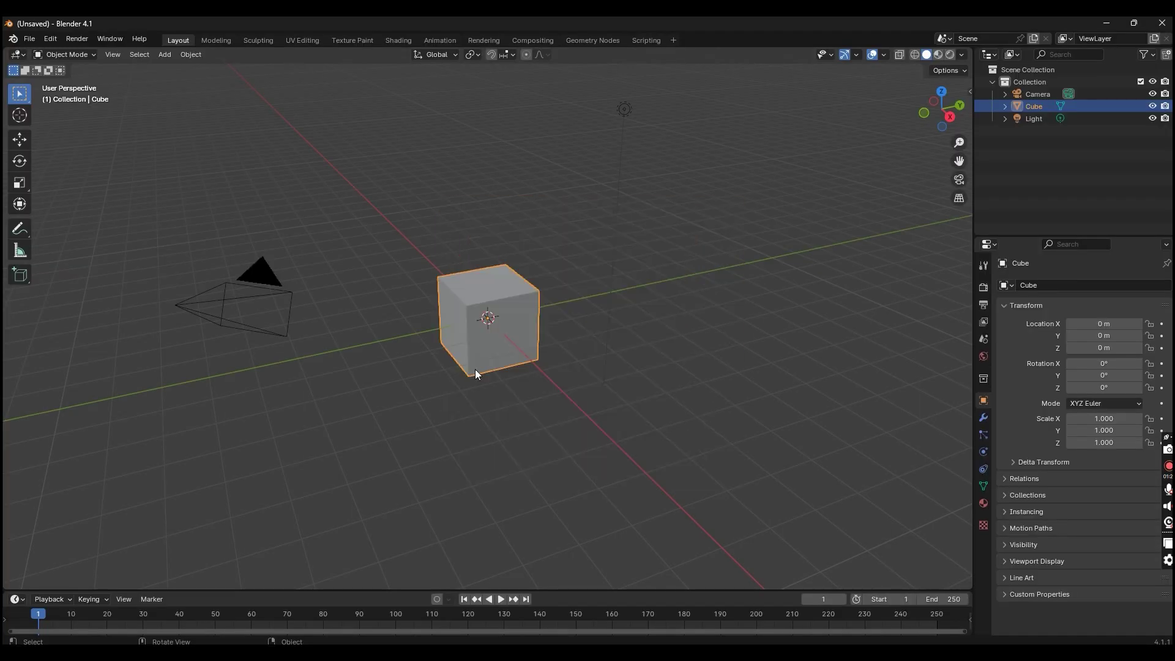
# Step: Replace the default cube with the imported character and frame it in view
pyautogui.press('Delete')
pyautogui.click(27, 39)
pyautogui.moveTo(50, 212)
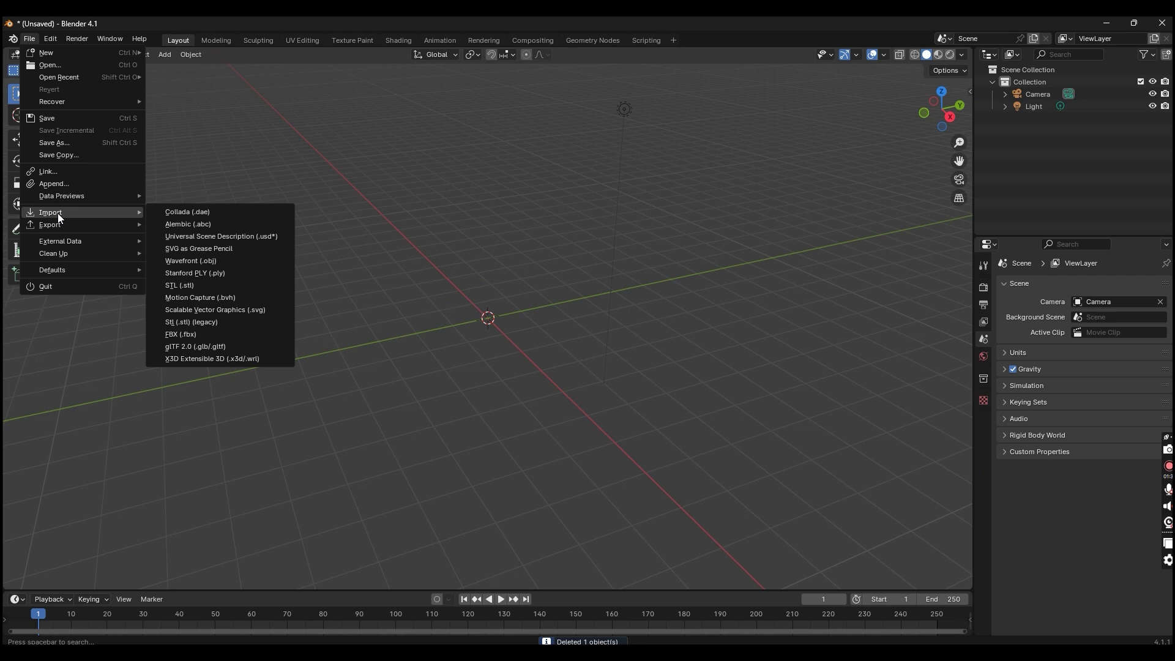
pyautogui.scroll(3, 447, 278)
pyautogui.keyDown('alt'); pyautogui.moveTo(447, 278); pyautogui.dragTo(456, 335, button='middle'); pyautogui.keyUp('alt')
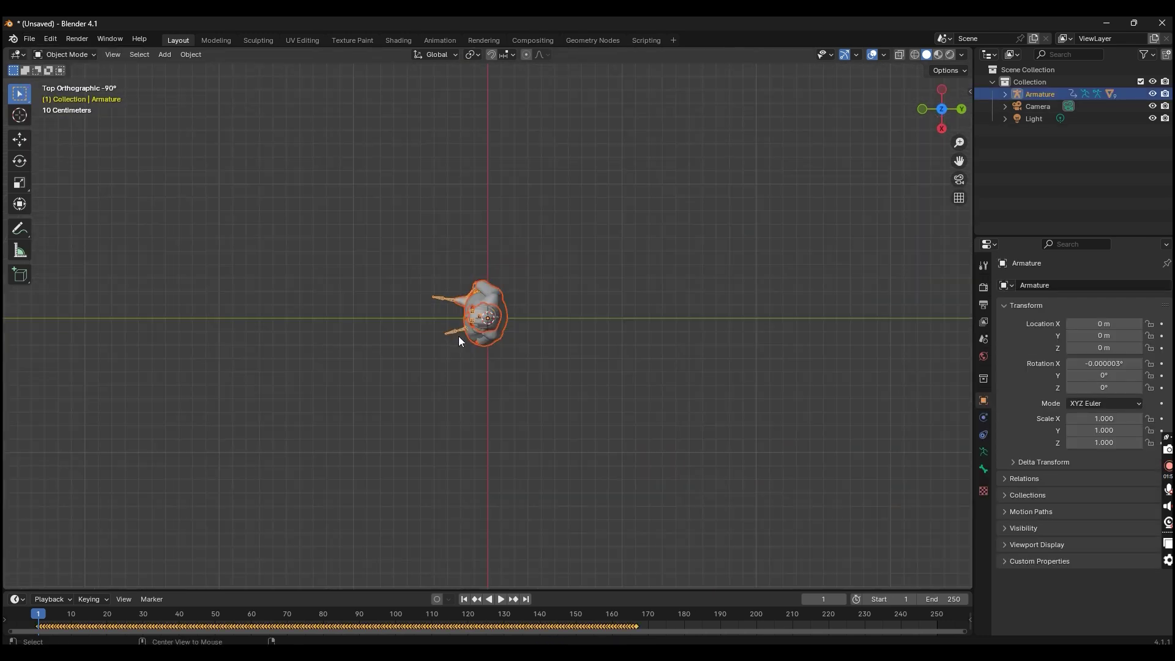
pyautogui.moveTo(935, 106); pyautogui.dragTo(641, 182)
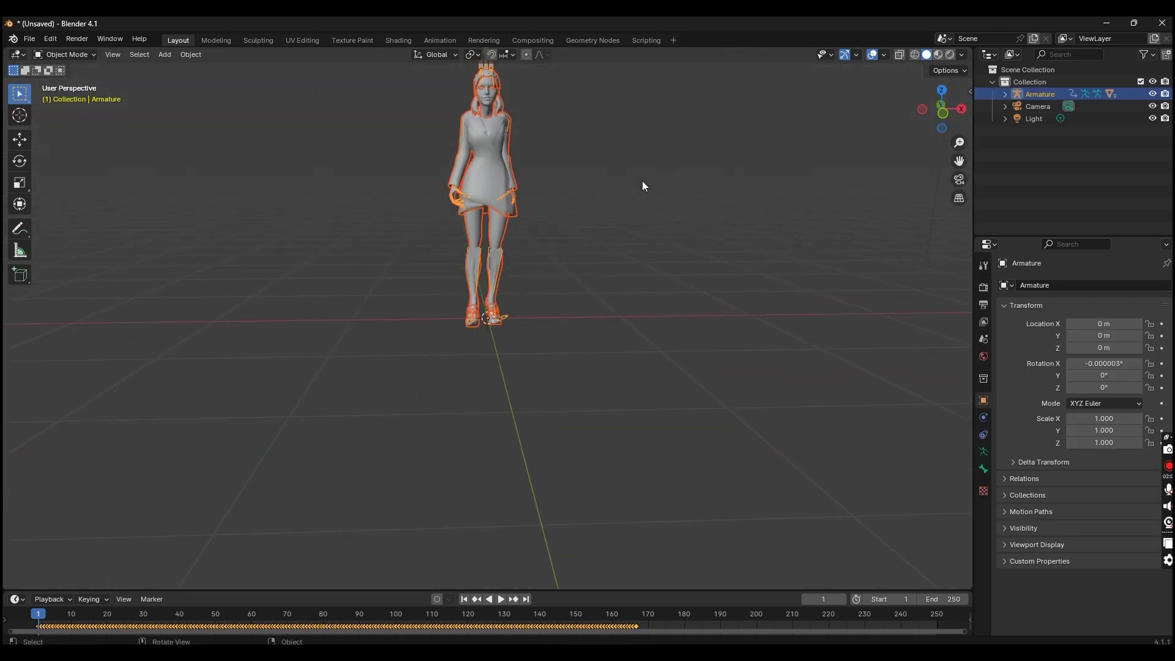
pyautogui.keyDown('shift'); pyautogui.moveTo(581, 198); pyautogui.dragTo(571, 220, button='right'); pyautogui.keyUp('shift')
pyautogui.press('KP_Decimal')
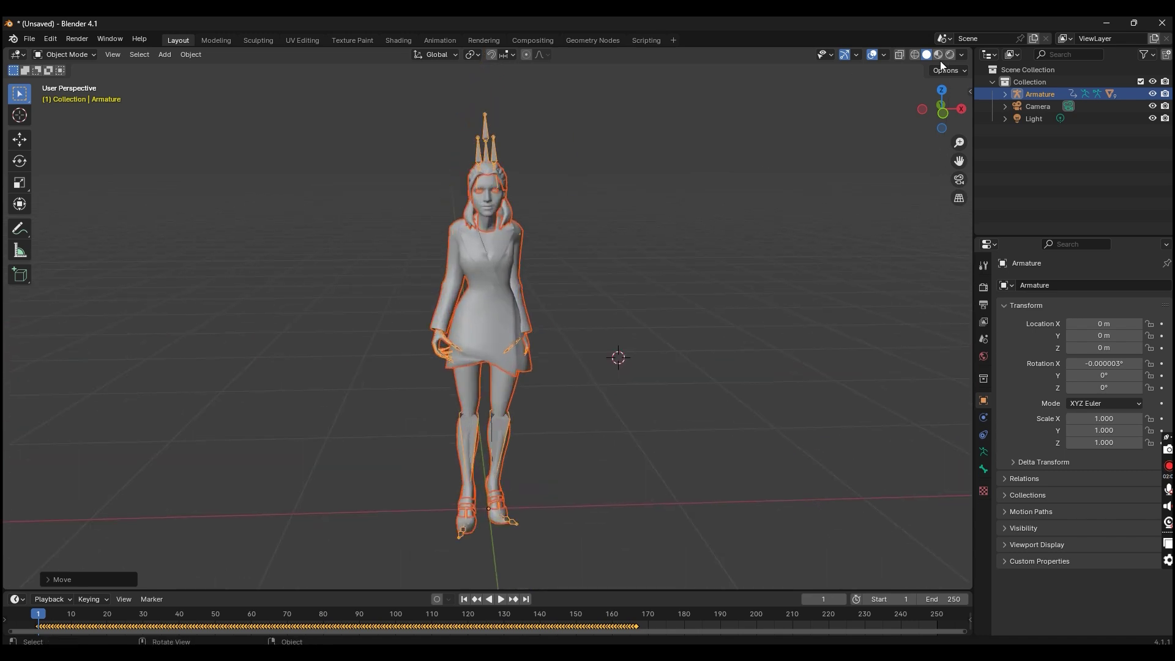
# Step: Preview the coloured backflip in Material Preview to frame 162, then start a new scene
pyautogui.click(938, 56)
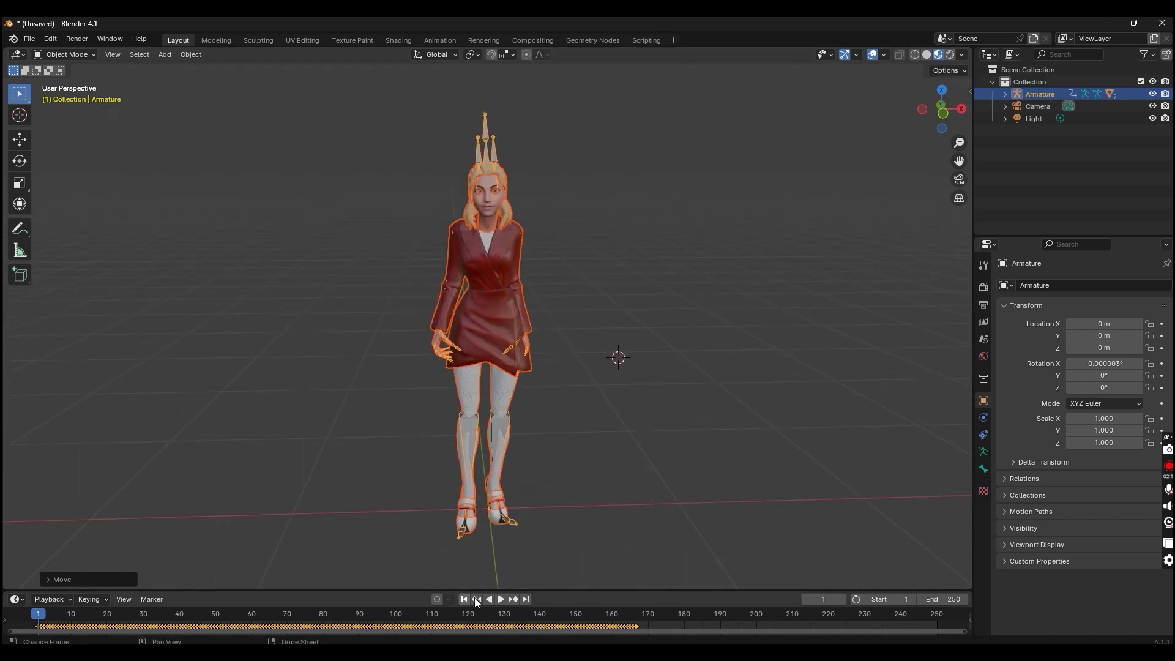
pyautogui.click(500, 599)
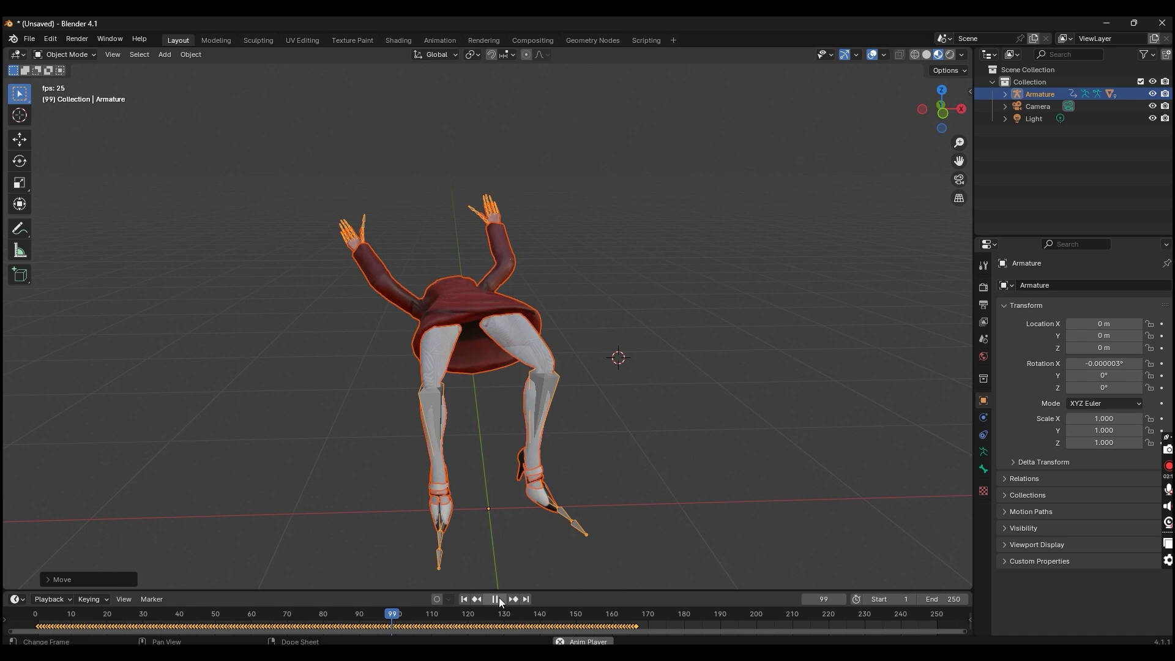
pyautogui.click(498, 597)
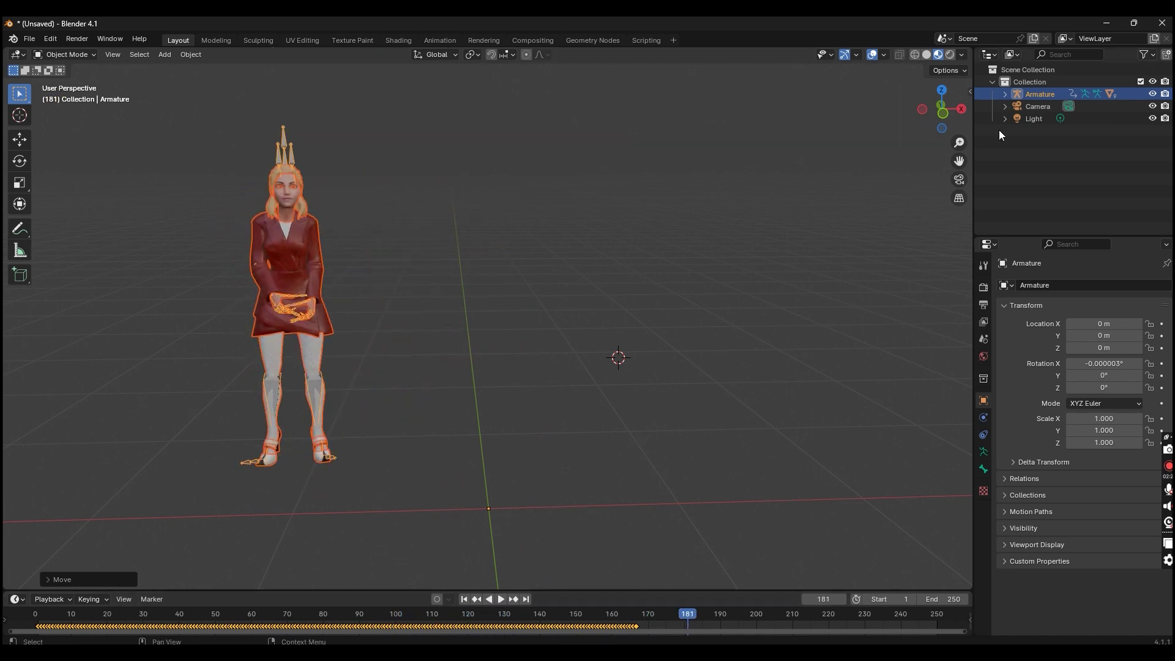
pyautogui.moveTo(639, 616); pyautogui.dragTo(34, 616)
pyautogui.press('space')
pyautogui.moveTo(341, 619); pyautogui.dragTo(625, 619)
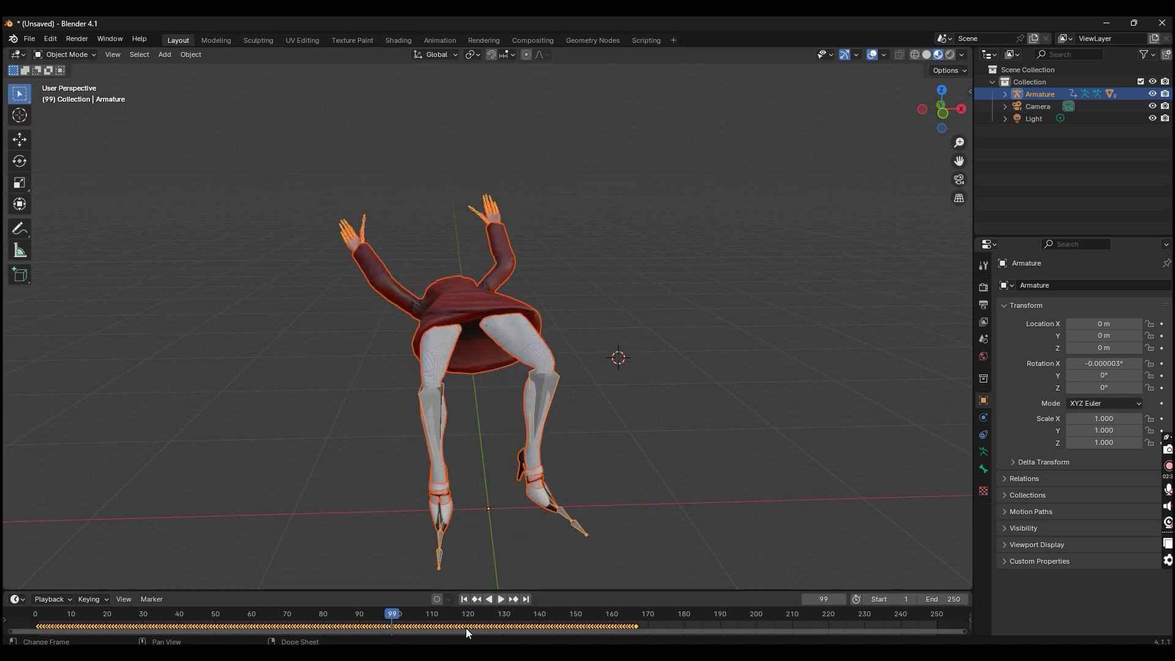
pyautogui.hotkey('ctrl', 'n')
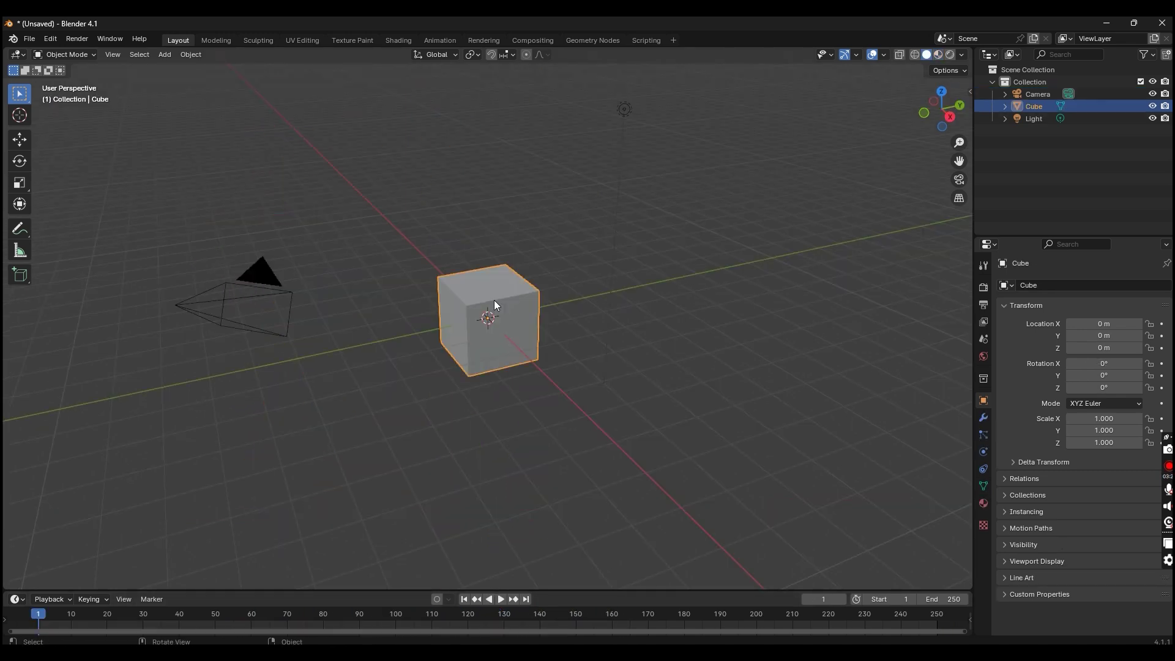
# Step: Delete the default cube and import the red-coat character GLB as glTF 2.0
pyautogui.press('Delete')
pyautogui.click(28, 38)
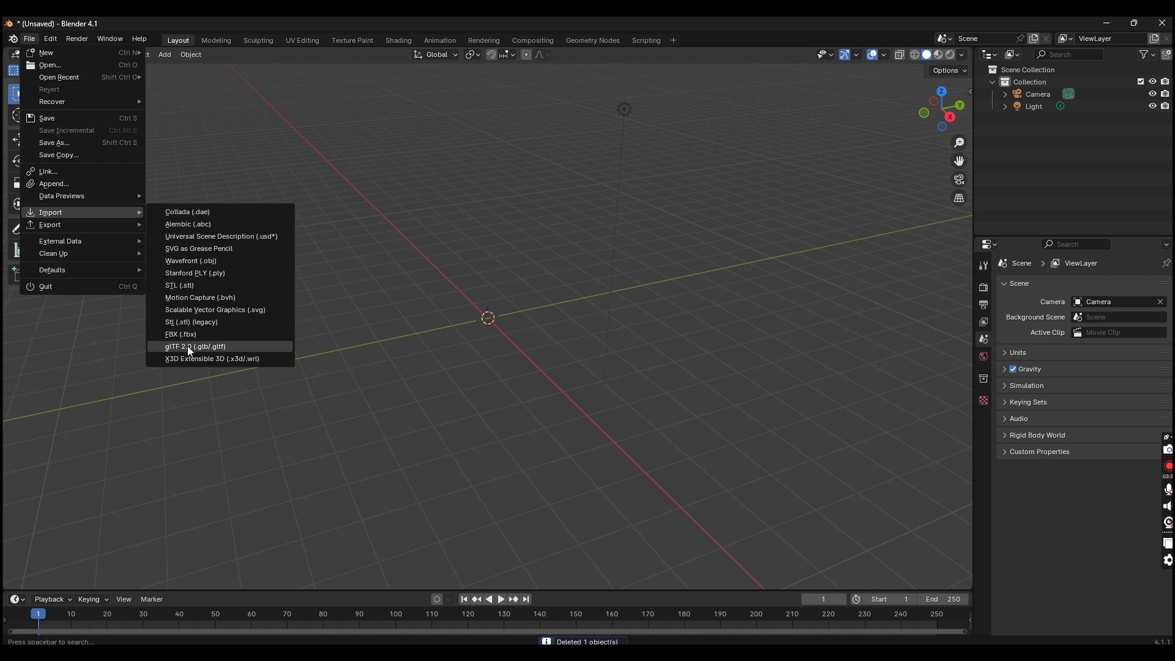
pyautogui.click(197, 347)
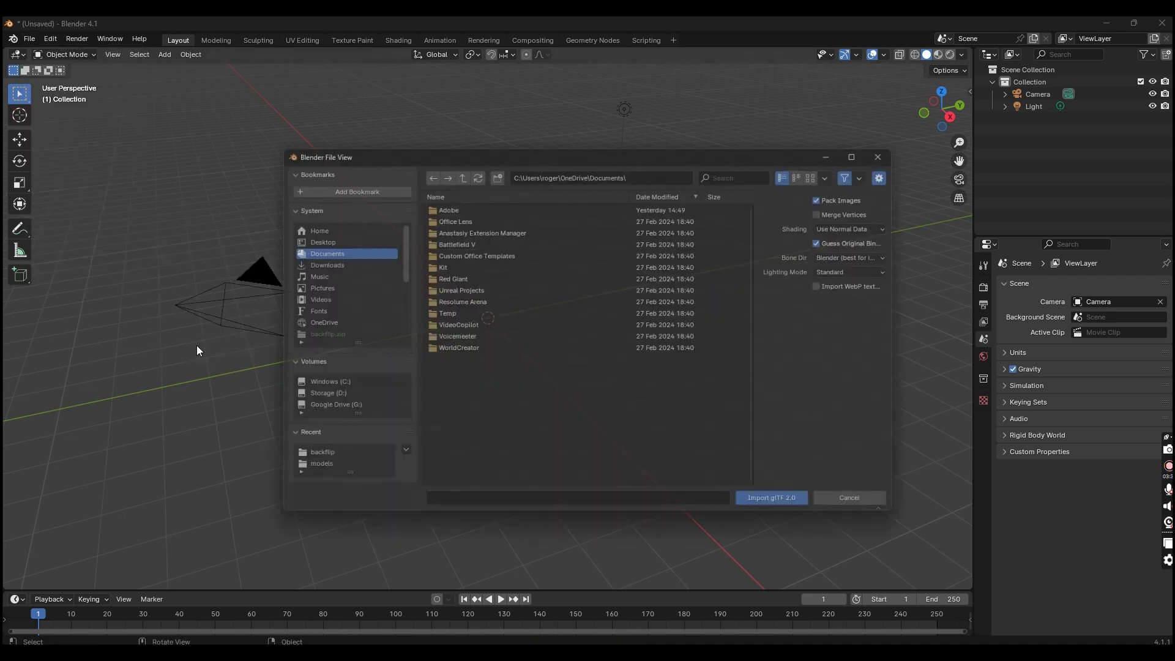
# Step: Recentre and orbit around the character, stopping its backflip playback at frame 167
pyautogui.keyDown('shift'); pyautogui.moveTo(471, 273); pyautogui.dragTo(462, 377, button='middle'); pyautogui.keyUp('shift')
pyautogui.keyDown('shift'); pyautogui.moveTo(615, 375); pyautogui.dragTo(622, 379, button='right'); pyautogui.keyUp('shift')
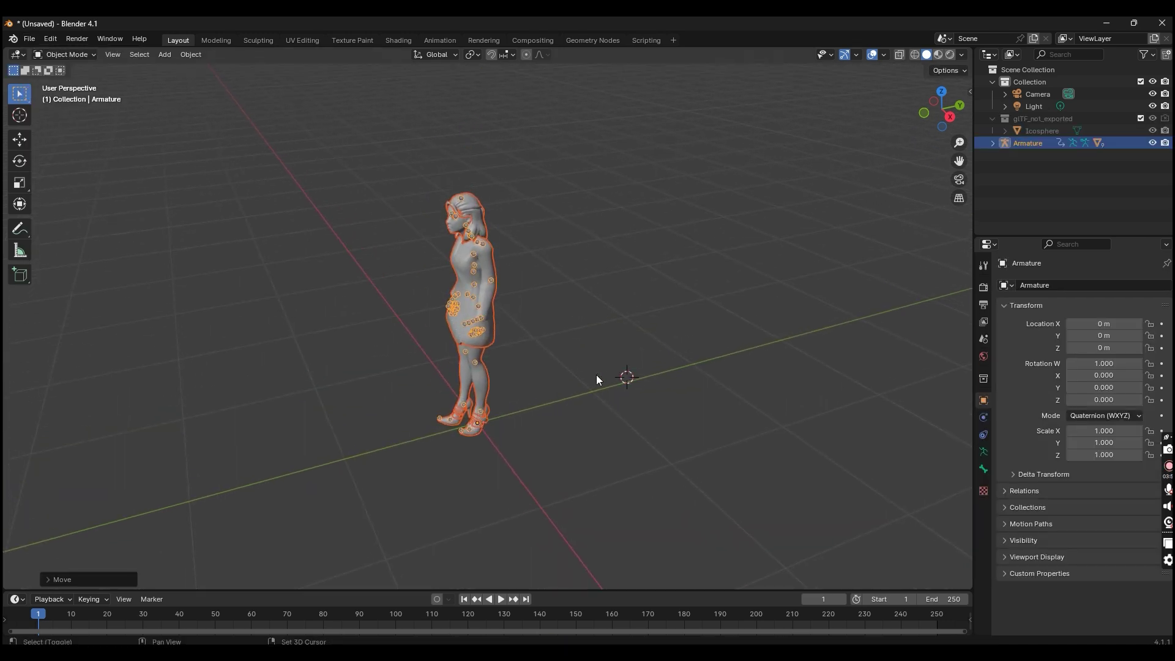
pyautogui.rightClick(622, 275)
pyautogui.moveTo(656, 291)
pyautogui.mouseDown(button='middle')
pyautogui.moveTo(624, 273)
pyautogui.moveTo(655, 245)
pyautogui.moveTo(513, 391)
pyautogui.mouseUp(button='middle')
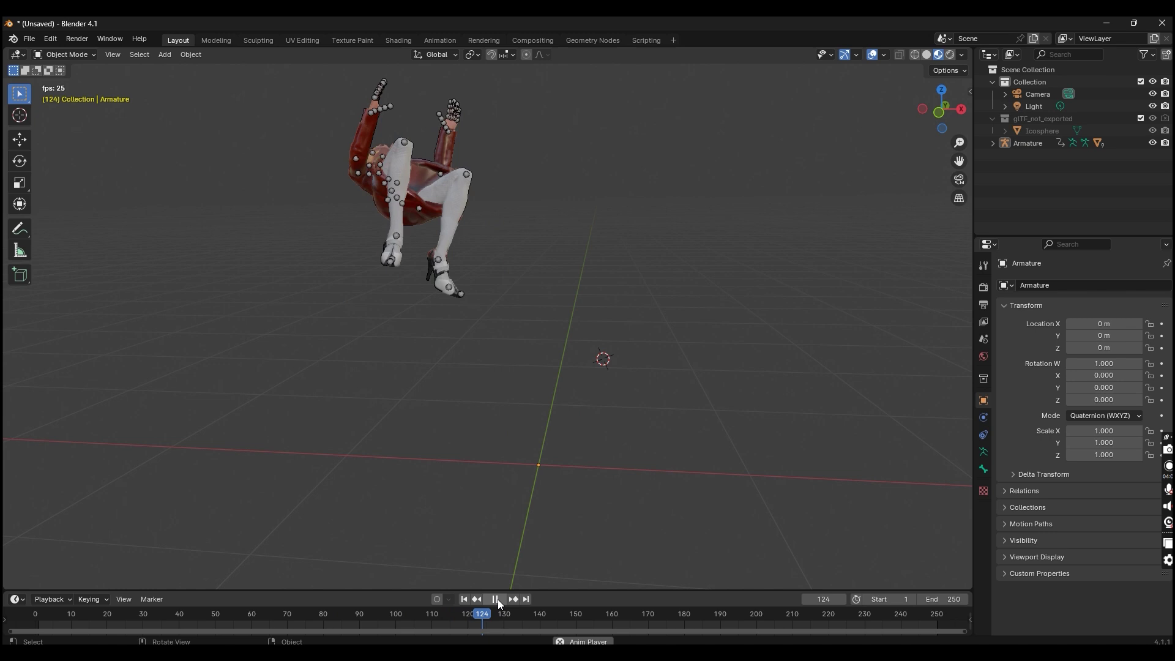
pyautogui.click(496, 600)
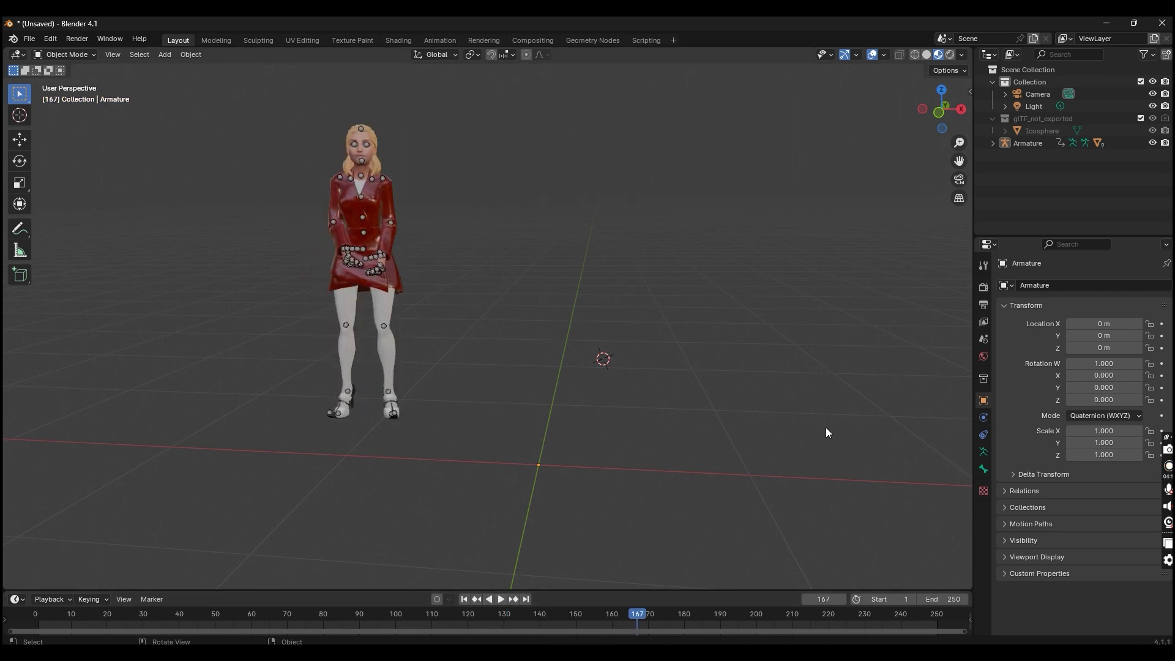
pyautogui.moveTo(498, 356)
pyautogui.mouseDown(button='middle')
pyautogui.moveTo(638, 359)
pyautogui.moveTo(542, 367)
pyautogui.moveTo(222, 344)
pyautogui.moveTo(745, 331)
pyautogui.mouseUp(button='middle')
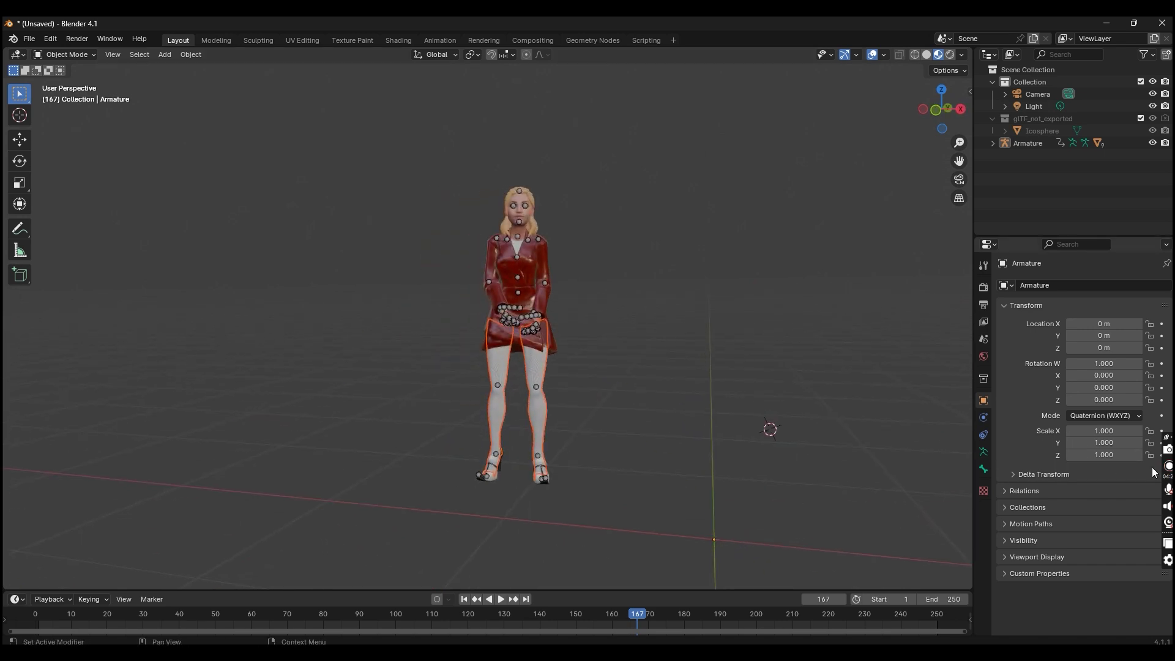